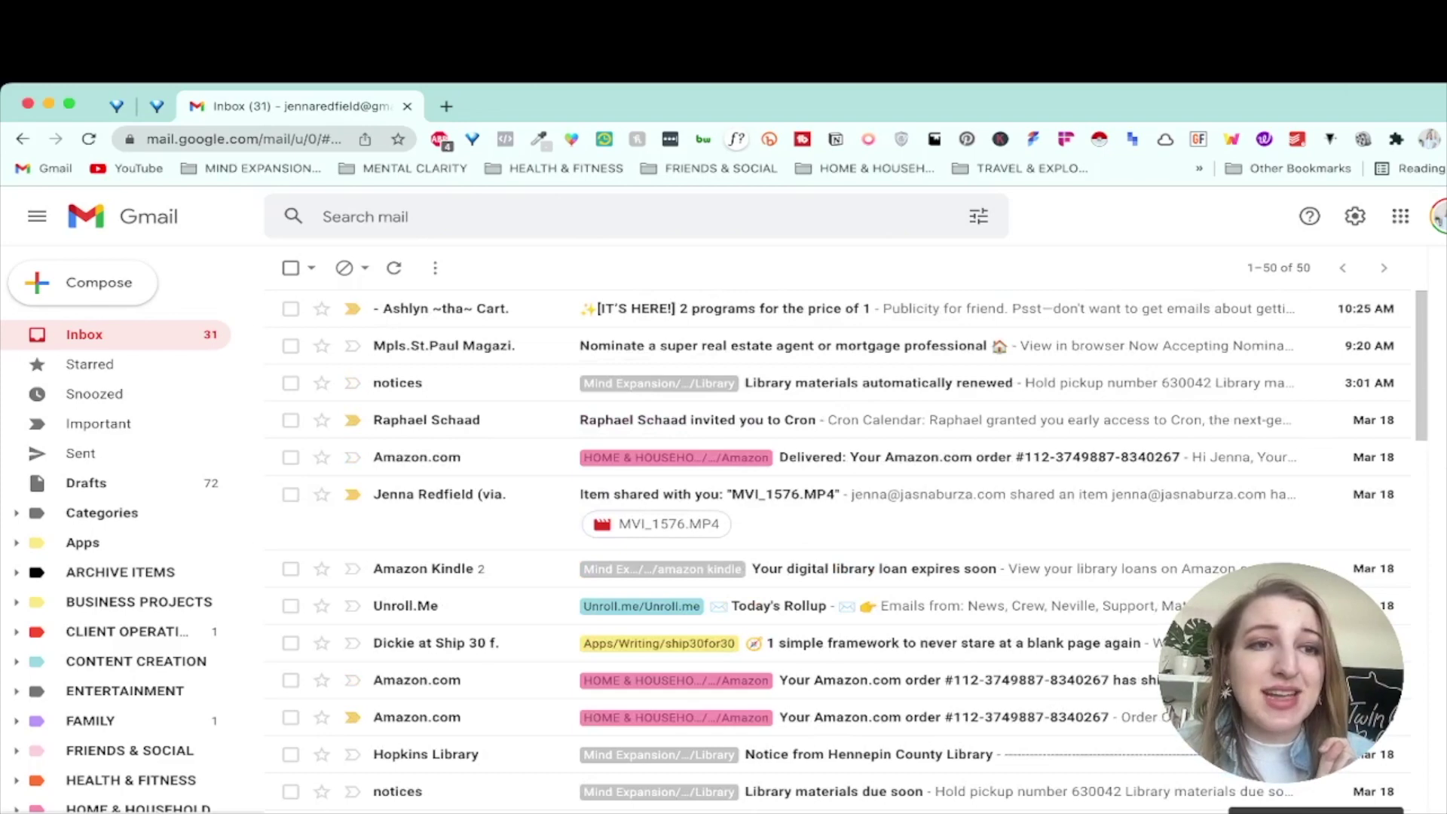
{"action": "left_click", "coordinate": [84, 334]}
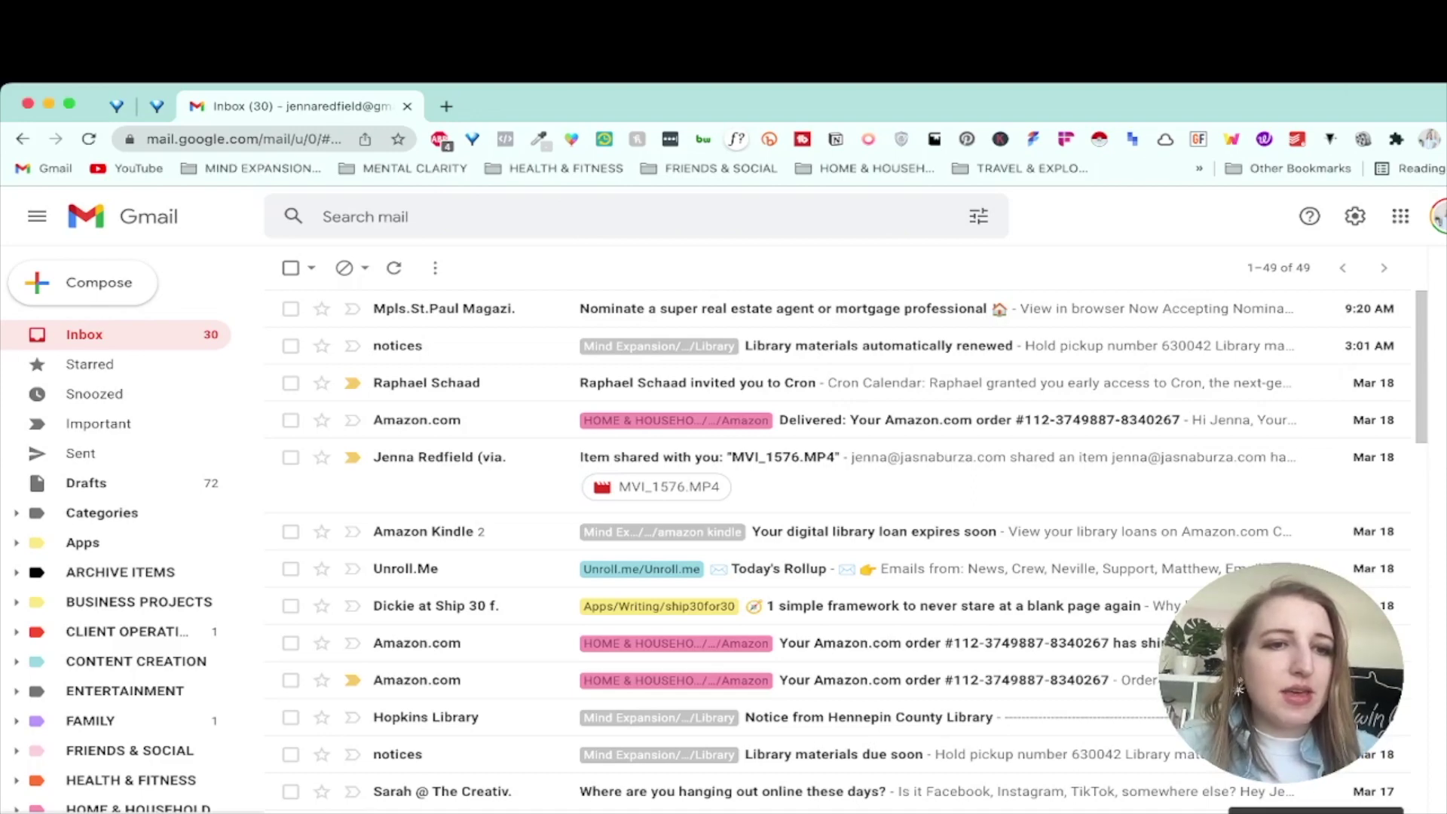
- Examine the sublabels nested under HOME & HOUSEHOLD and its Online Shopping label, leaving Online Shopping collapsed
{"action": "scroll", "coordinate": [76, 679], "scroll_direction": "down", "scroll_amount": 3}
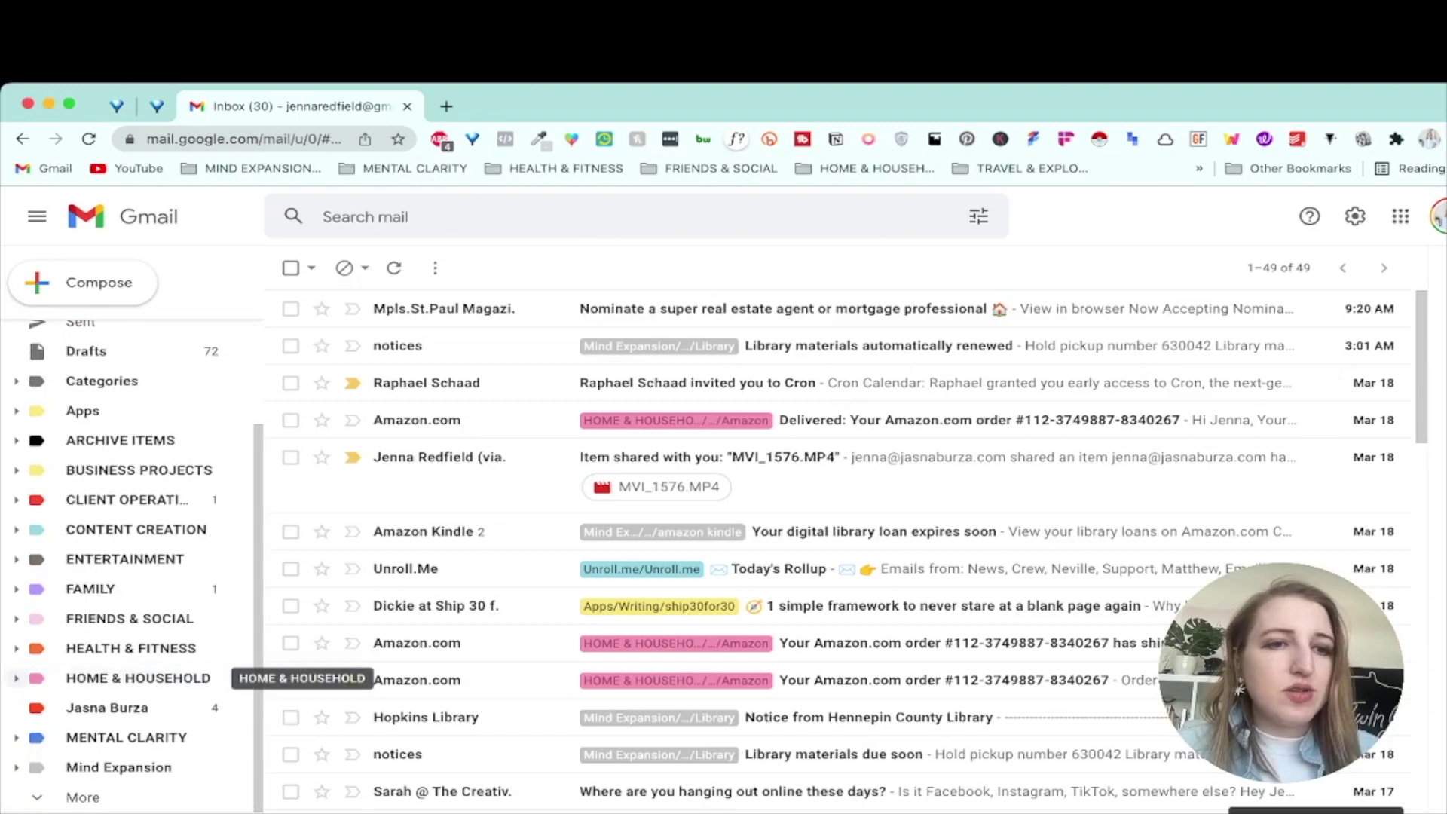
{"action": "left_click", "coordinate": [16, 678]}
{"action": "scroll", "coordinate": [218, 682], "scroll_direction": "down", "scroll_amount": 2}
{"action": "scroll", "coordinate": [219, 693], "scroll_direction": "up", "scroll_amount": 1}
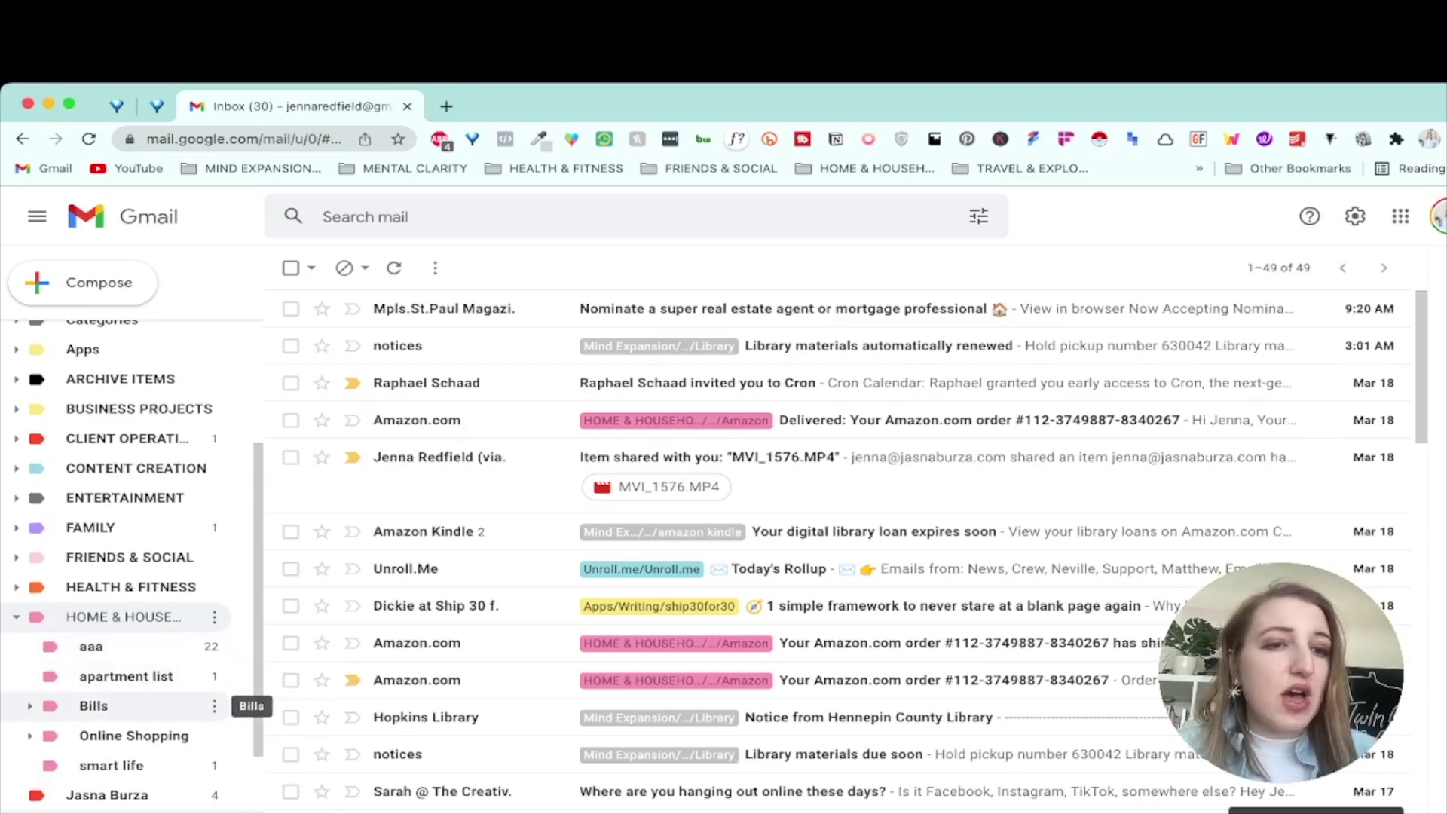
{"action": "left_click", "coordinate": [29, 736]}
{"action": "scroll", "coordinate": [113, 736], "scroll_direction": "down", "scroll_amount": 3}
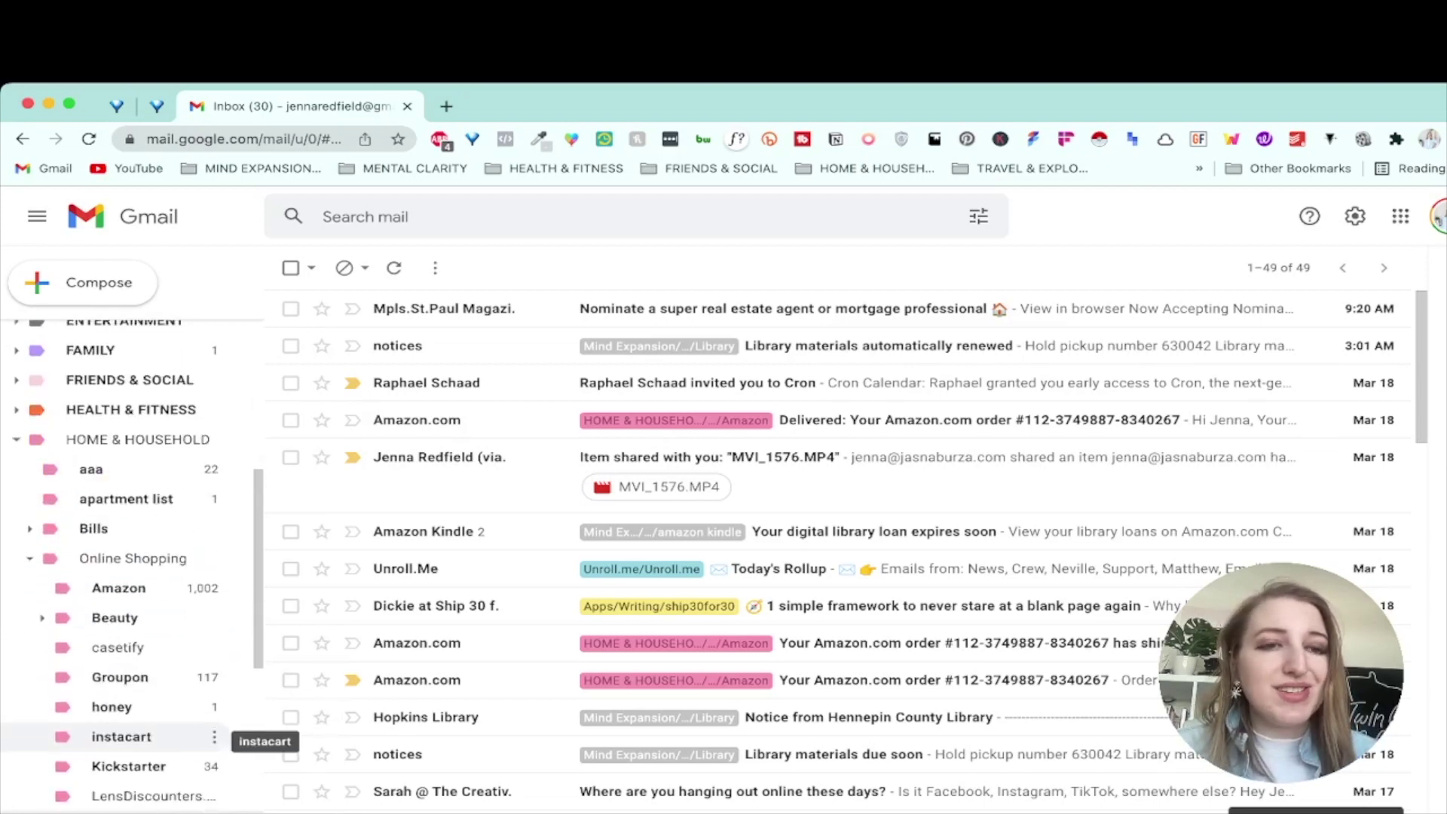
{"action": "scroll", "coordinate": [215, 737], "scroll_direction": "down", "scroll_amount": 3}
{"action": "scroll", "coordinate": [215, 739], "scroll_direction": "down", "scroll_amount": 1}
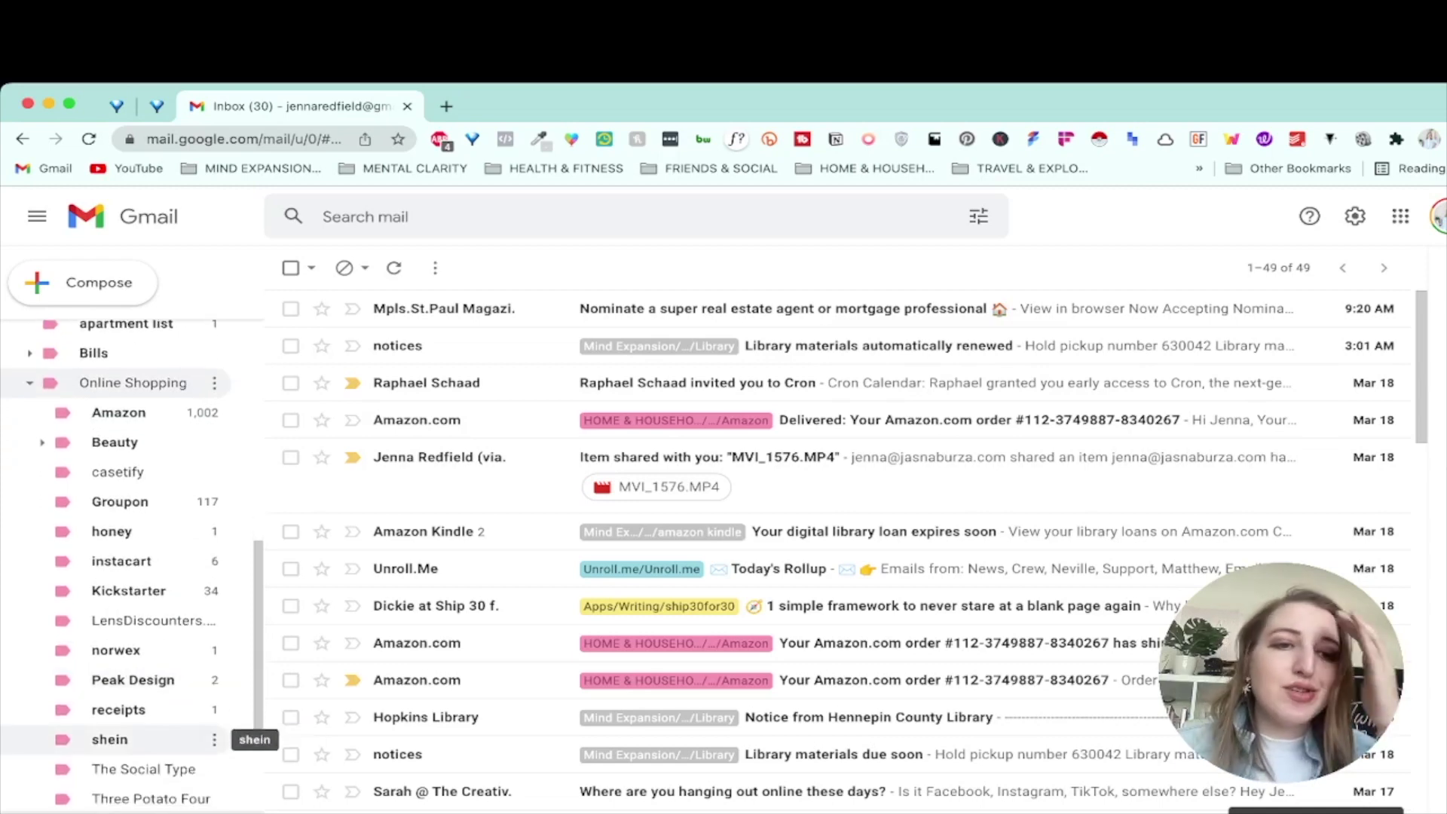
{"action": "scroll", "coordinate": [215, 739], "scroll_direction": "up", "scroll_amount": 1}
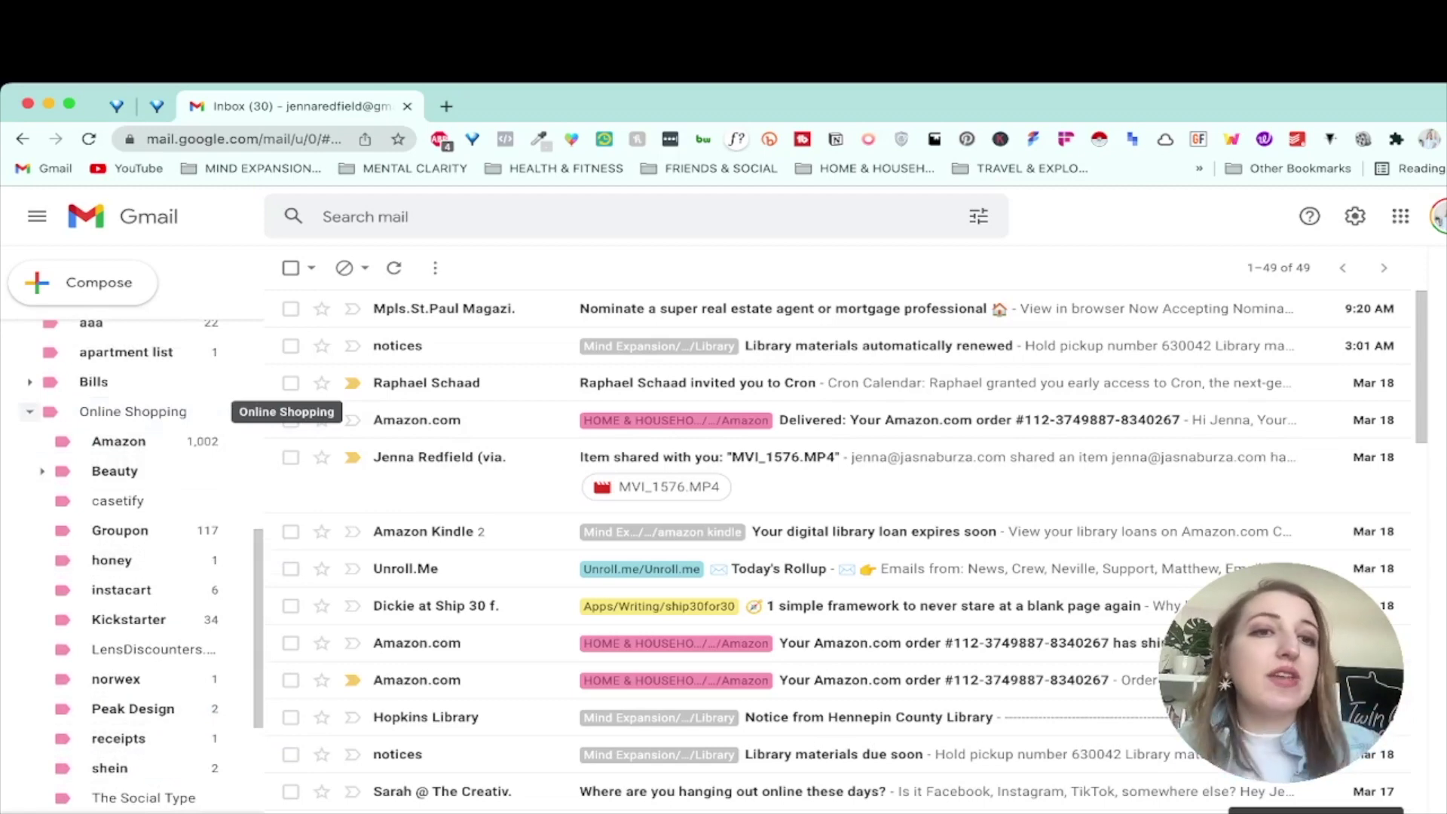
{"action": "left_click", "coordinate": [29, 411]}
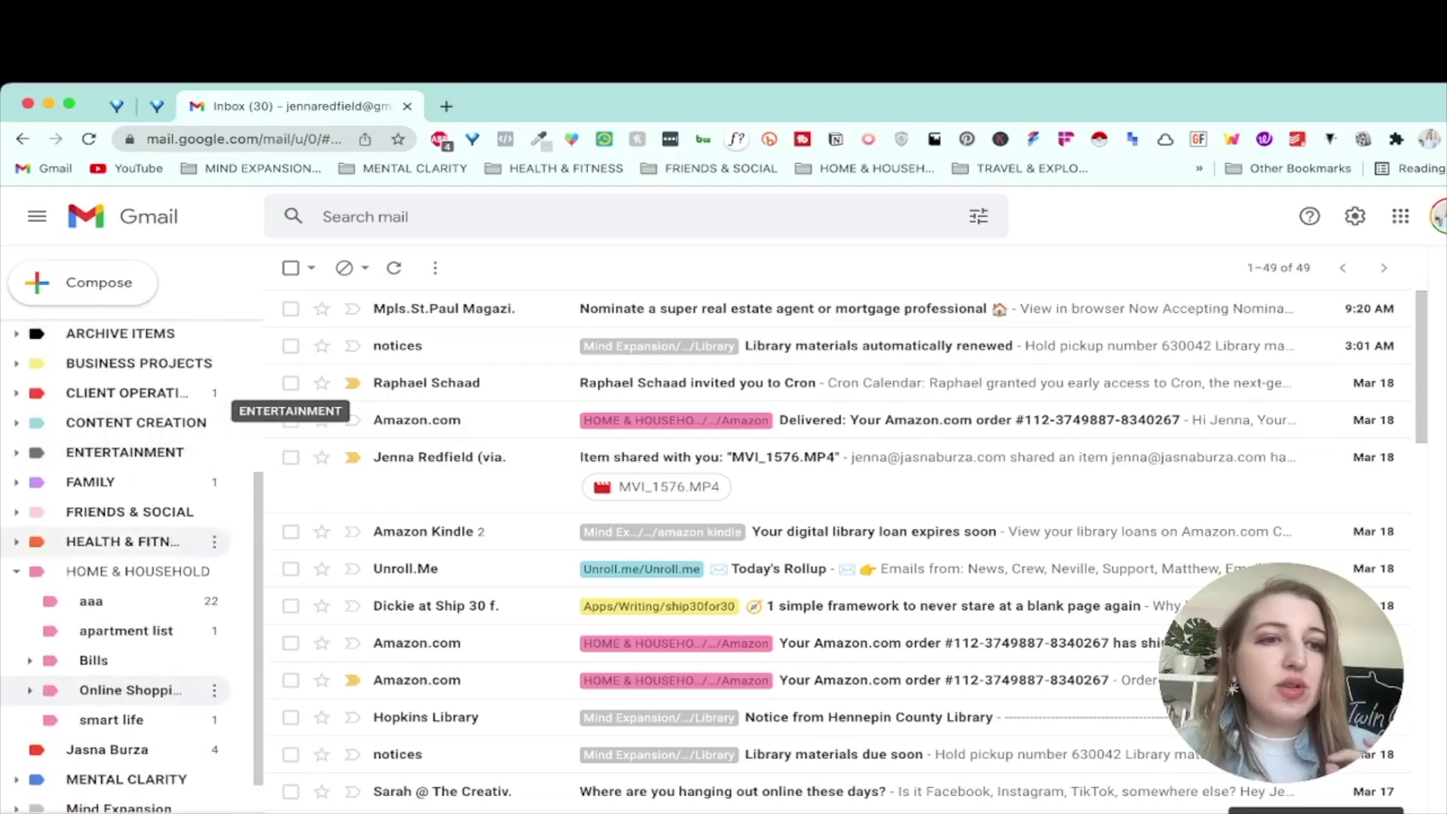
{"action": "left_click", "coordinate": [214, 572]}
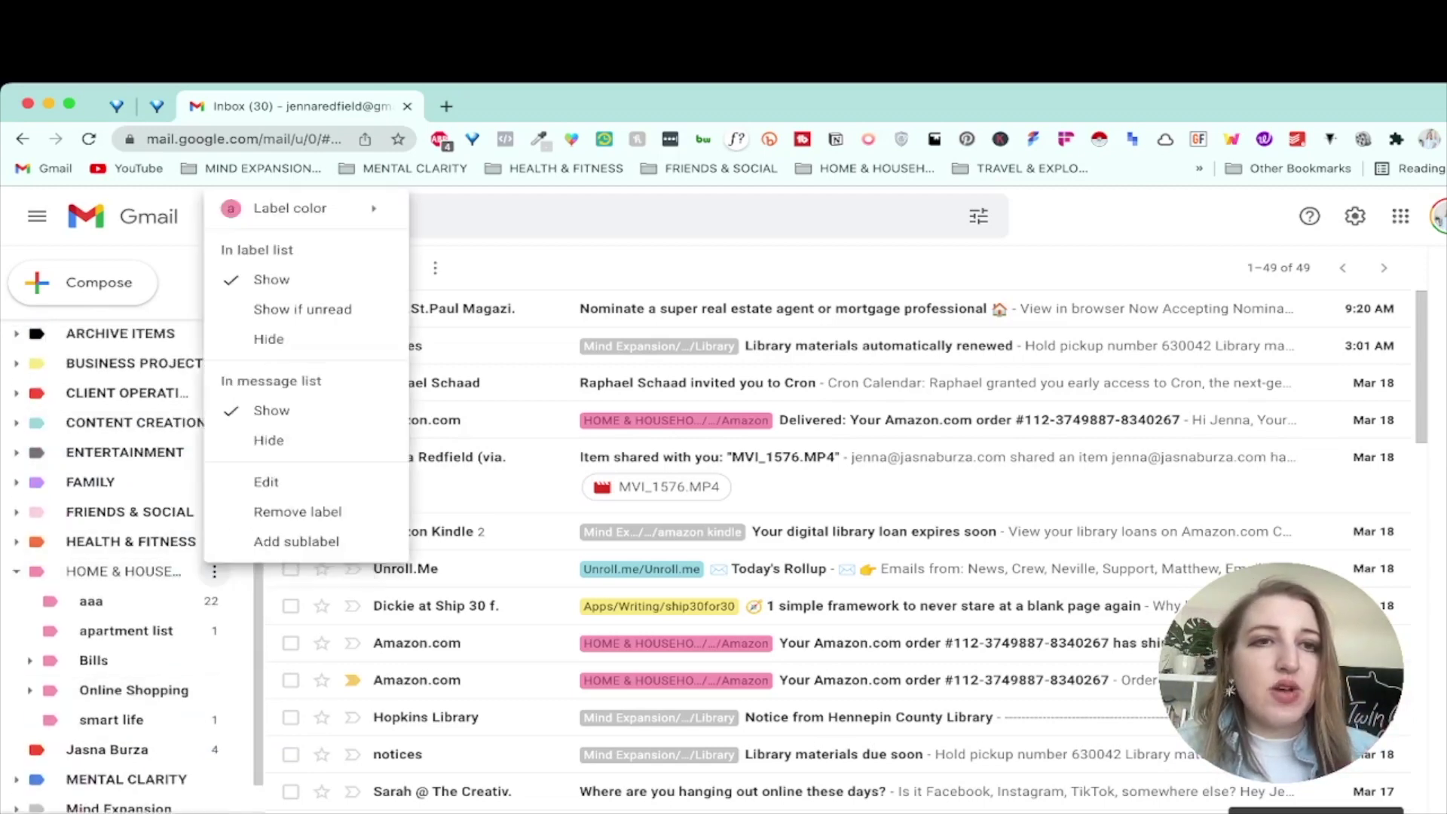
{"action": "mouse_move", "coordinate": [306, 208]}
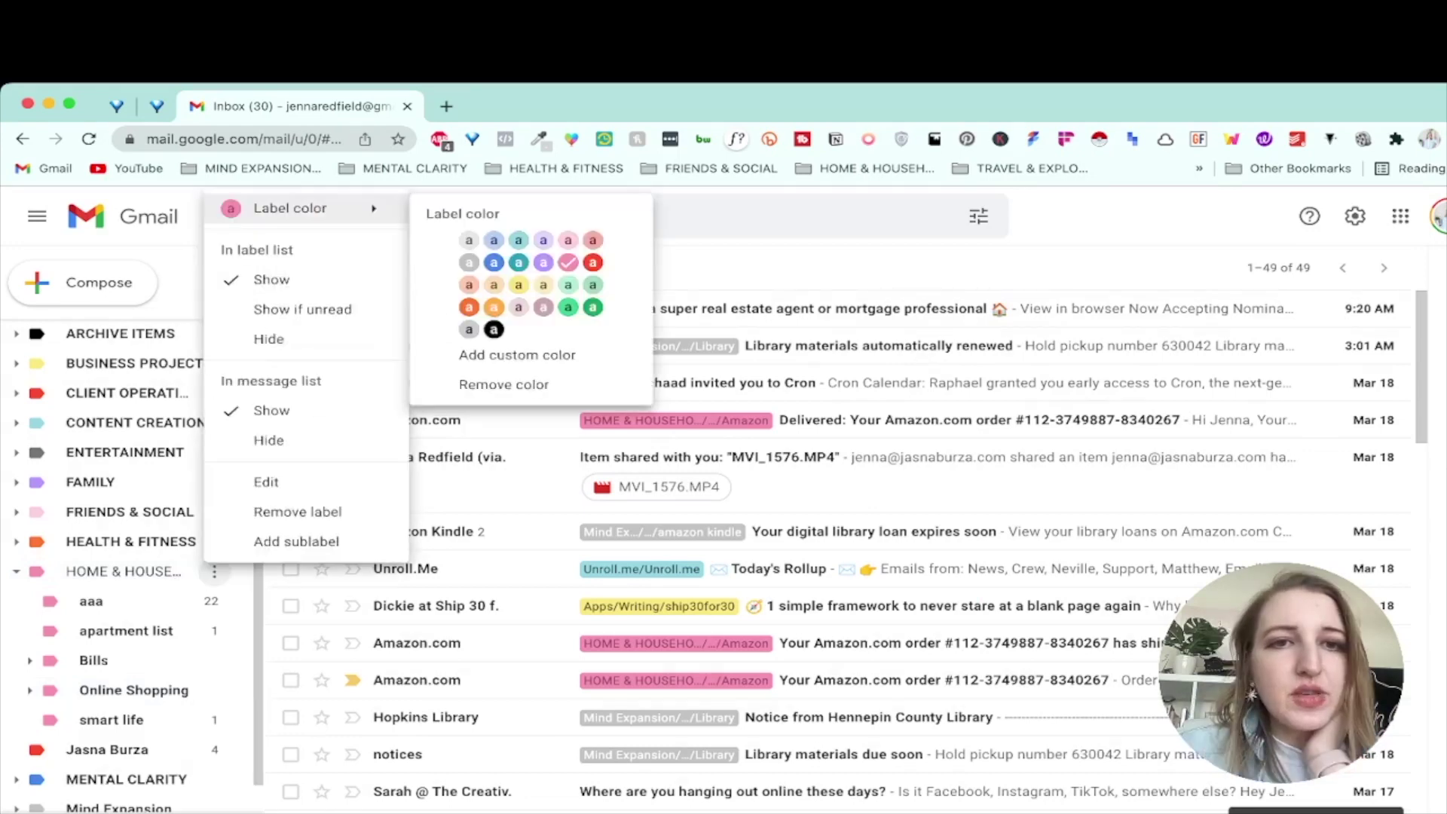
{"action": "left_click", "coordinate": [568, 262]}
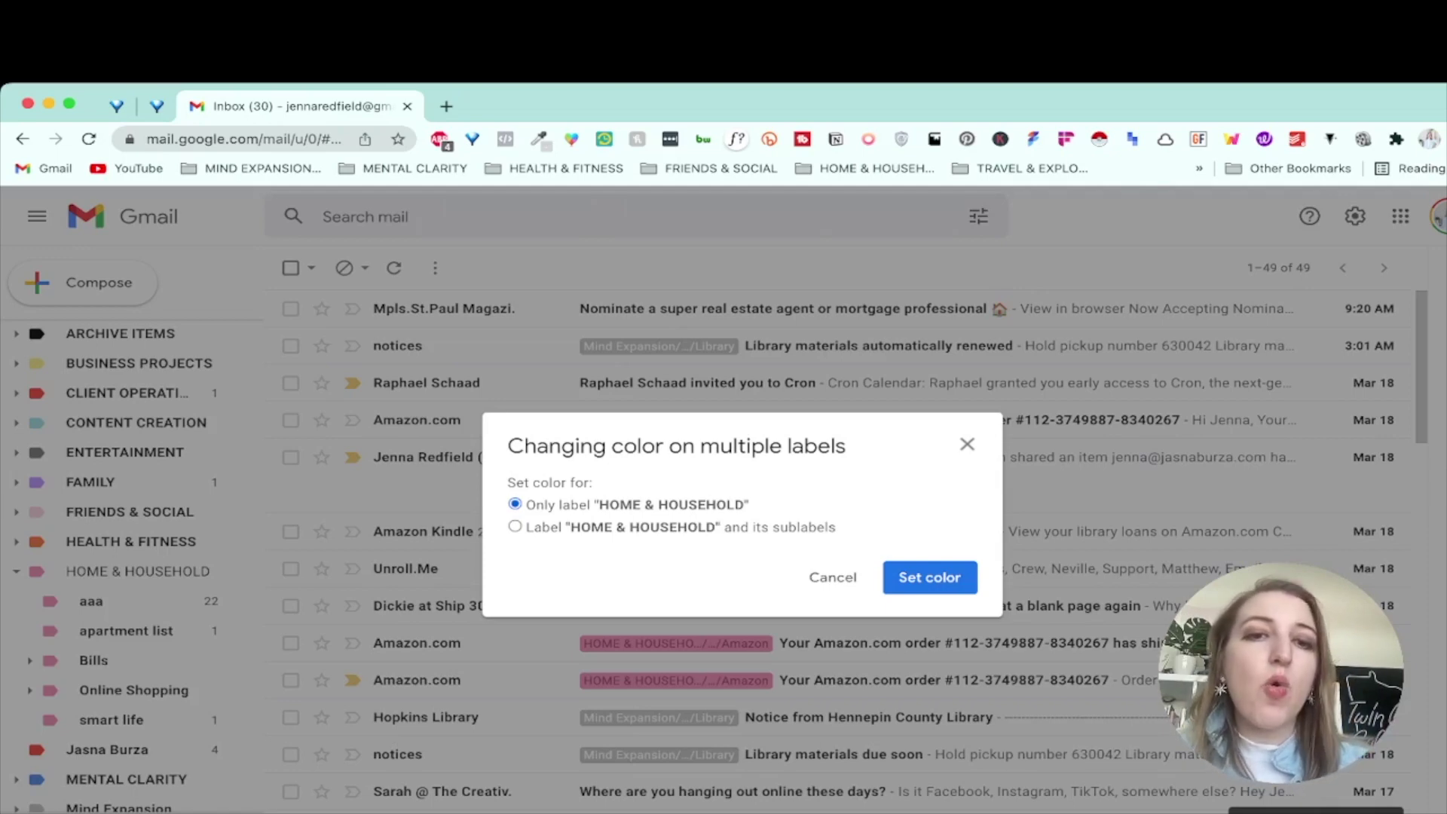
{"action": "left_click", "coordinate": [514, 526]}
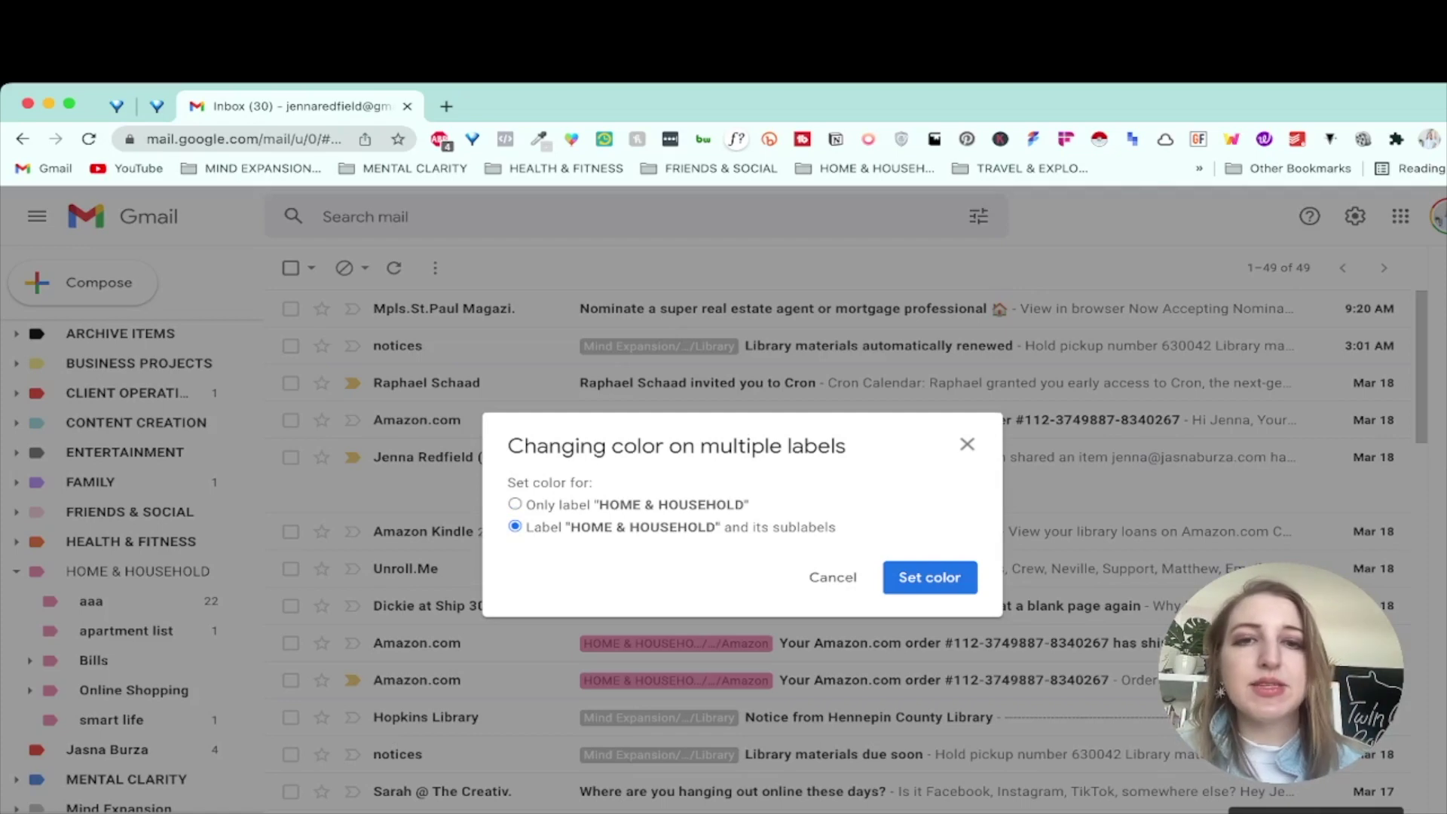
{"action": "left_click", "coordinate": [967, 444]}
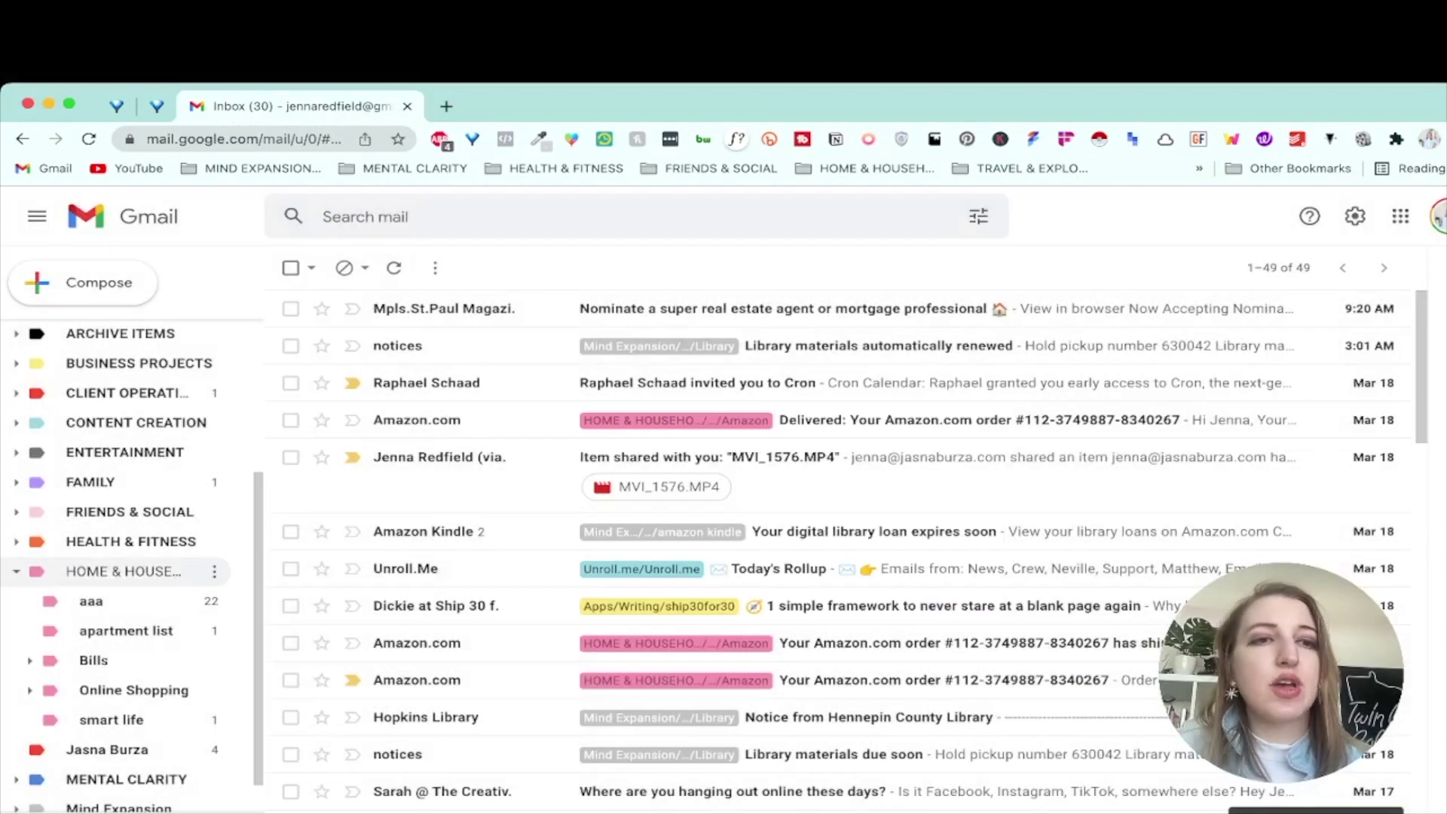
- Collapse HOME & HOUSEHOLD and examine the nested labels under Apps, its Apps sublabel, productivity and Notion
{"action": "left_click", "coordinate": [17, 571]}
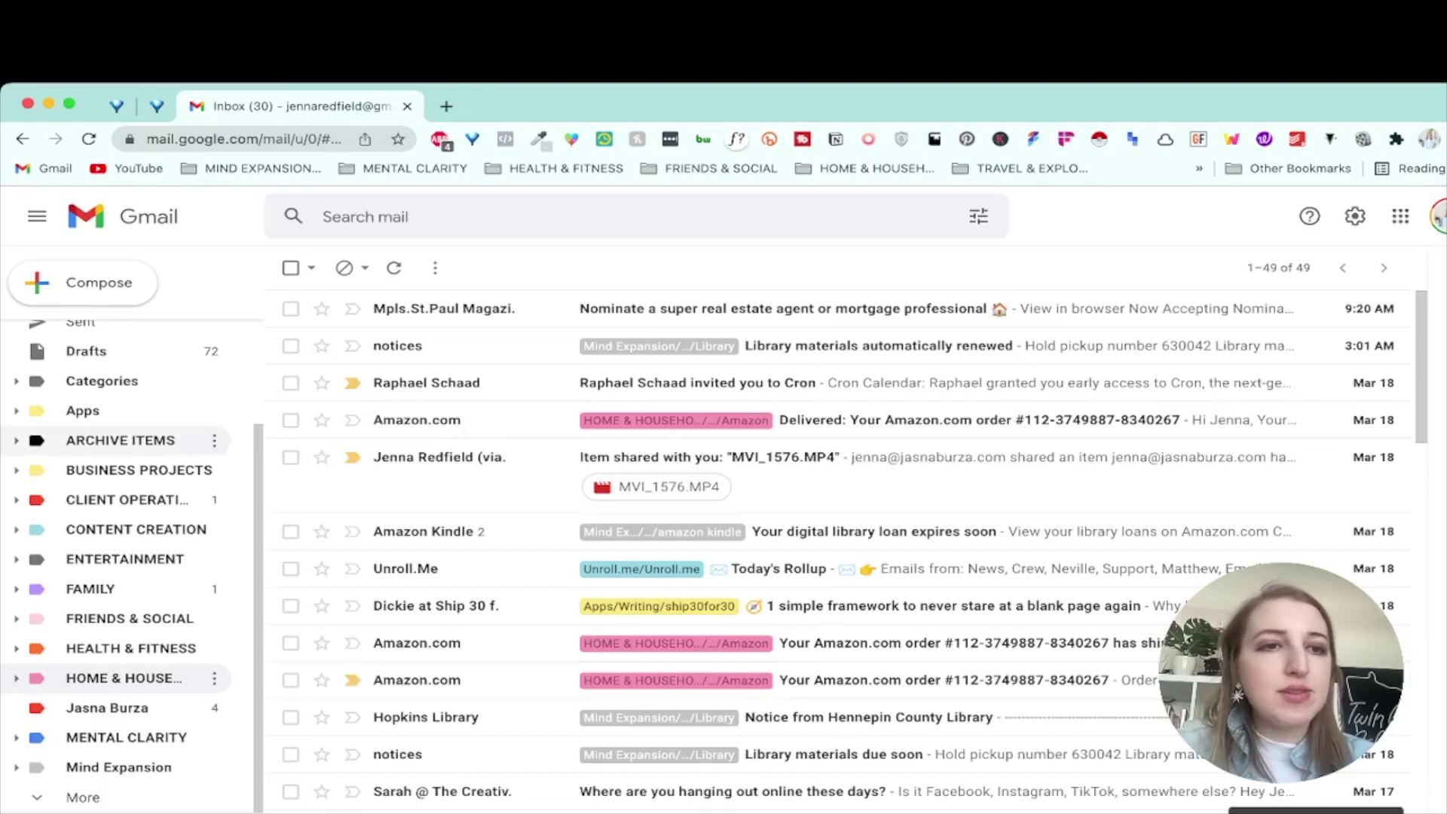
{"action": "left_click", "coordinate": [16, 410]}
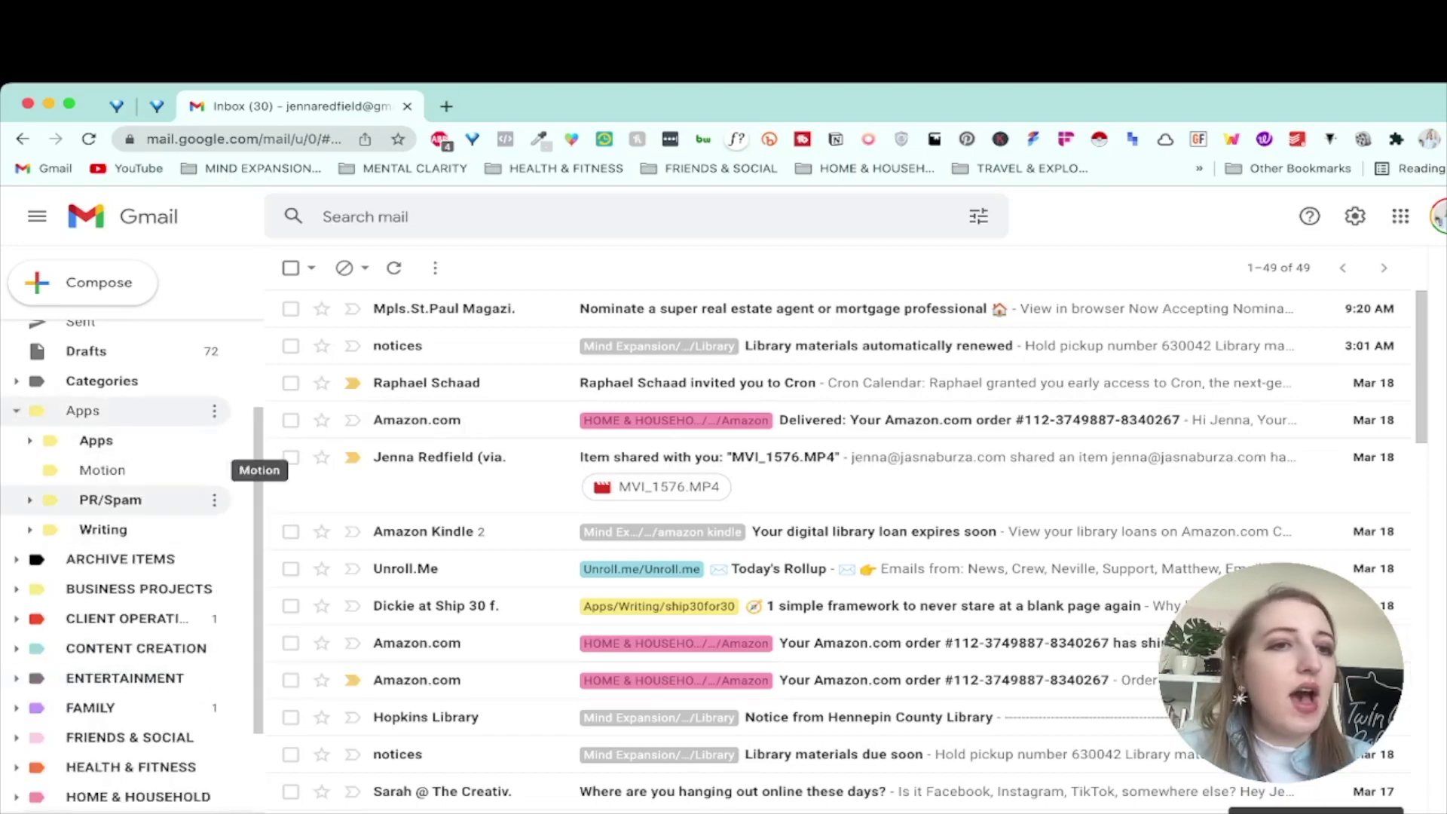
{"action": "left_click", "coordinate": [29, 440]}
{"action": "scroll", "coordinate": [133, 500], "scroll_direction": "down", "scroll_amount": 1}
{"action": "scroll", "coordinate": [226, 490], "scroll_direction": "up", "scroll_amount": 4}
{"action": "scroll", "coordinate": [227, 490], "scroll_direction": "down", "scroll_amount": 6}
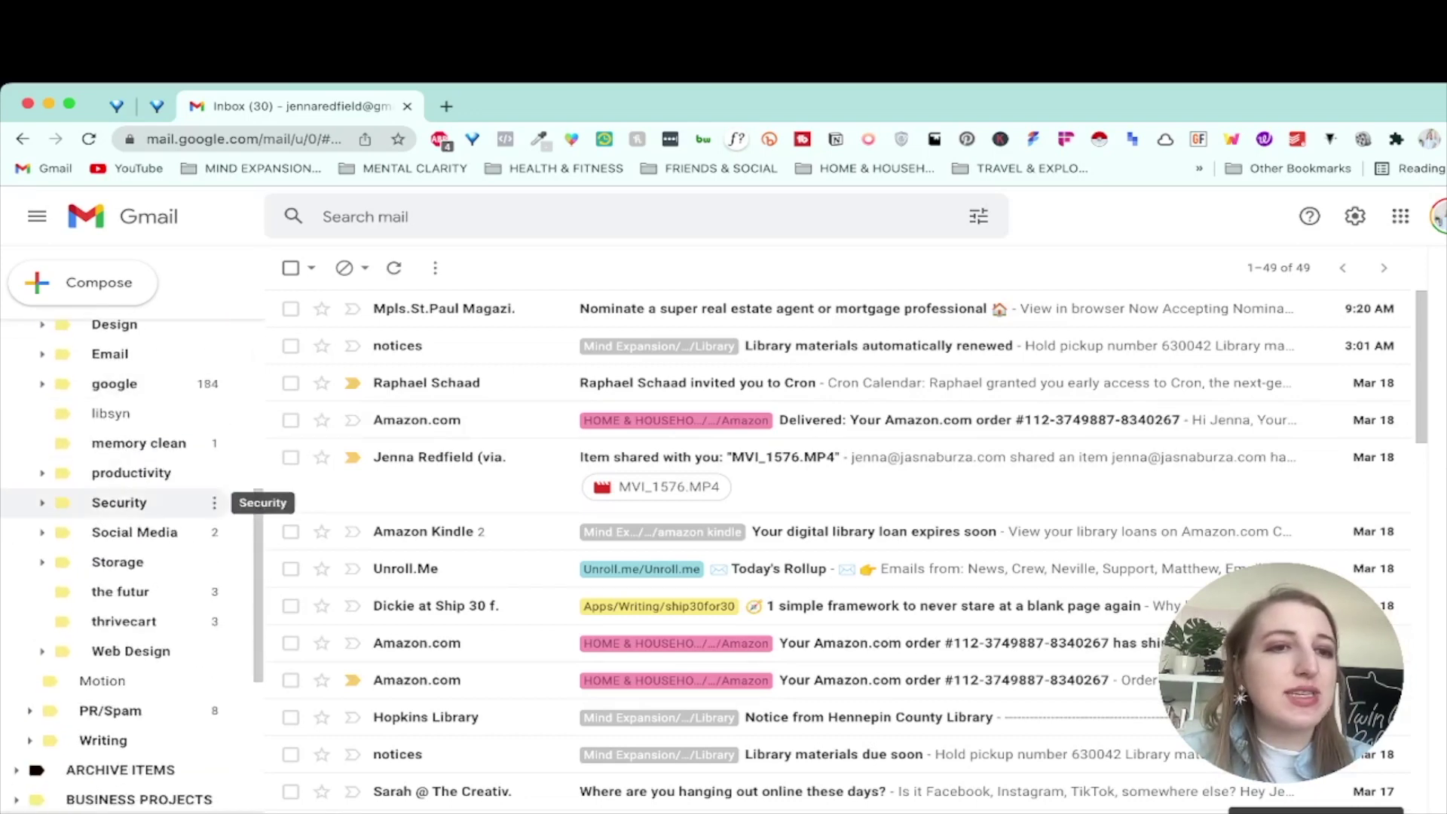
{"action": "left_click", "coordinate": [42, 473]}
{"action": "scroll", "coordinate": [227, 543], "scroll_direction": "down", "scroll_amount": 3}
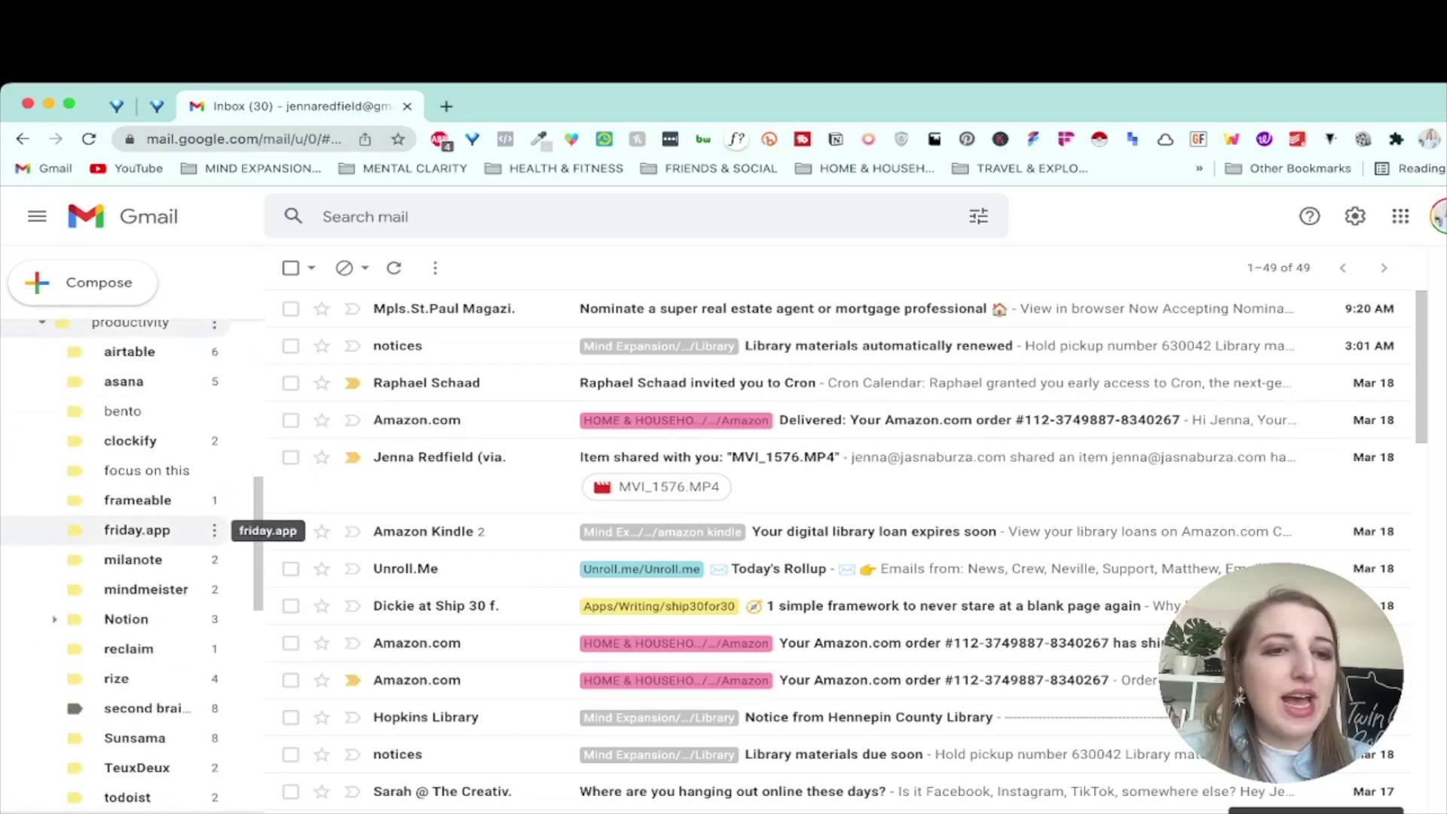
{"action": "left_click", "coordinate": [54, 554]}
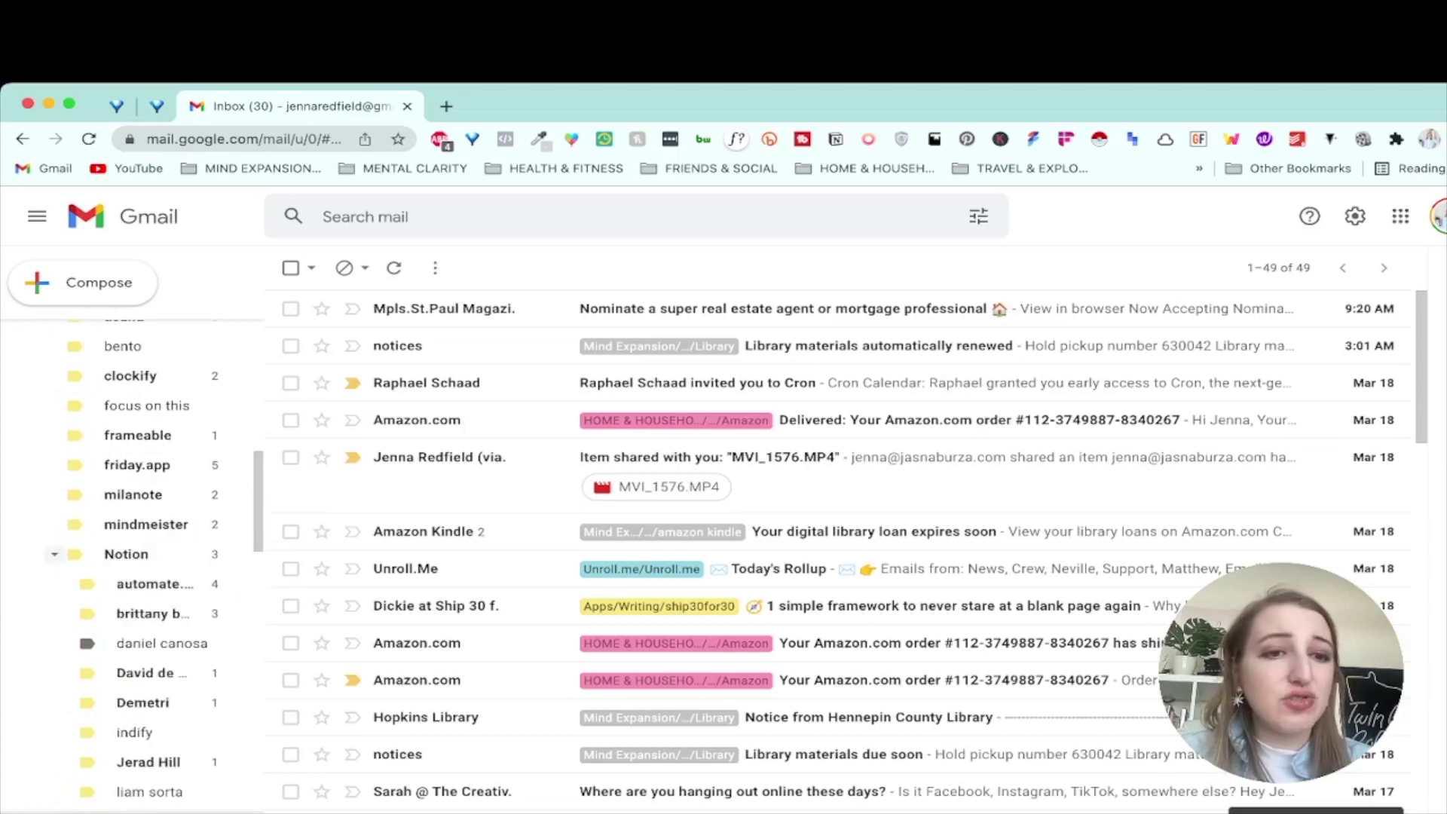
{"action": "scroll", "coordinate": [151, 588], "scroll_direction": "down", "scroll_amount": 2}
{"action": "scroll", "coordinate": [226, 513], "scroll_direction": "up", "scroll_amount": 6}
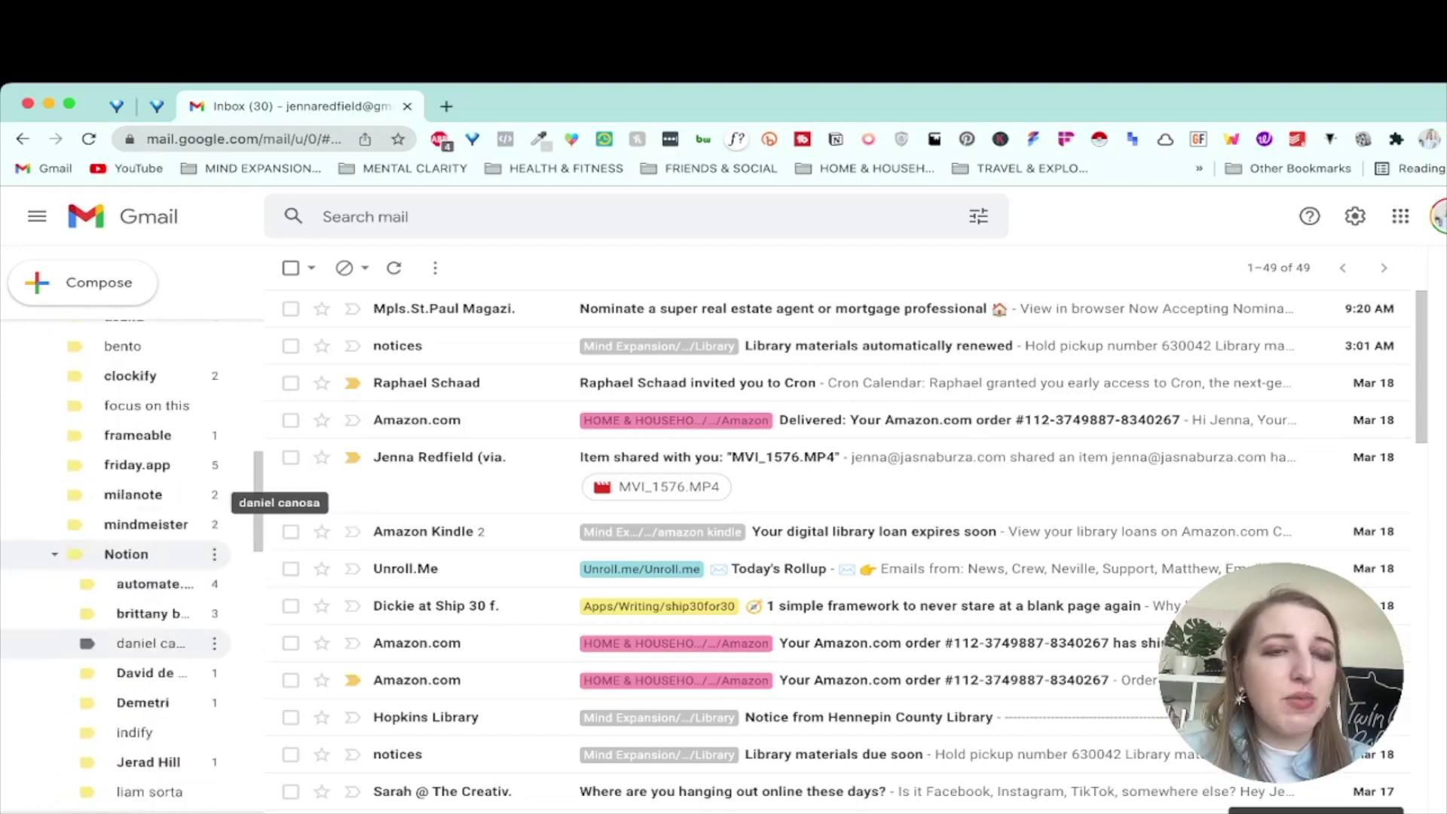
{"action": "scroll", "coordinate": [215, 422], "scroll_direction": "up", "scroll_amount": 3}
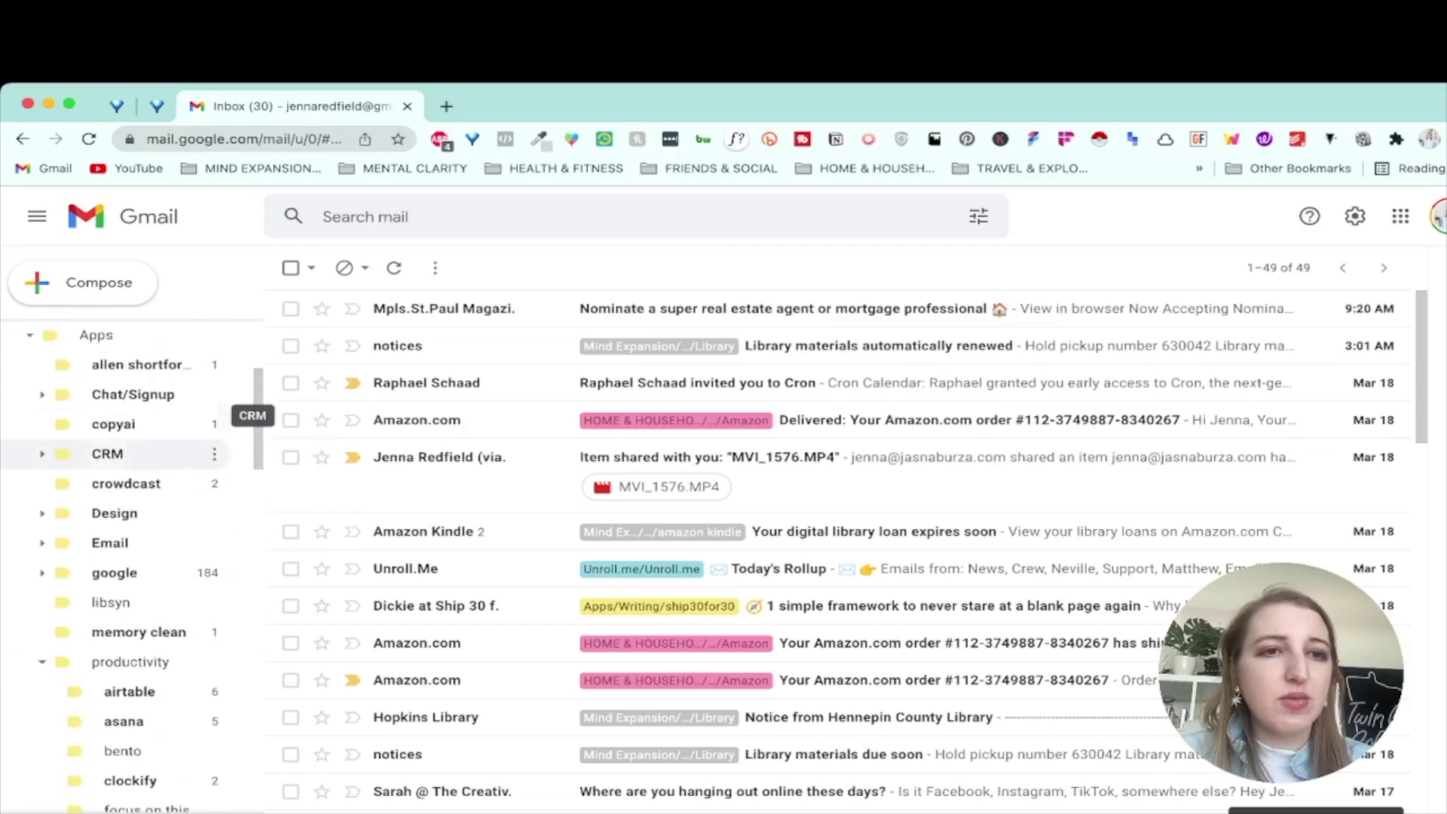
- Set the label colour of the top-level Apps label and its sublabels to yellow
{"action": "left_click", "coordinate": [214, 409]}
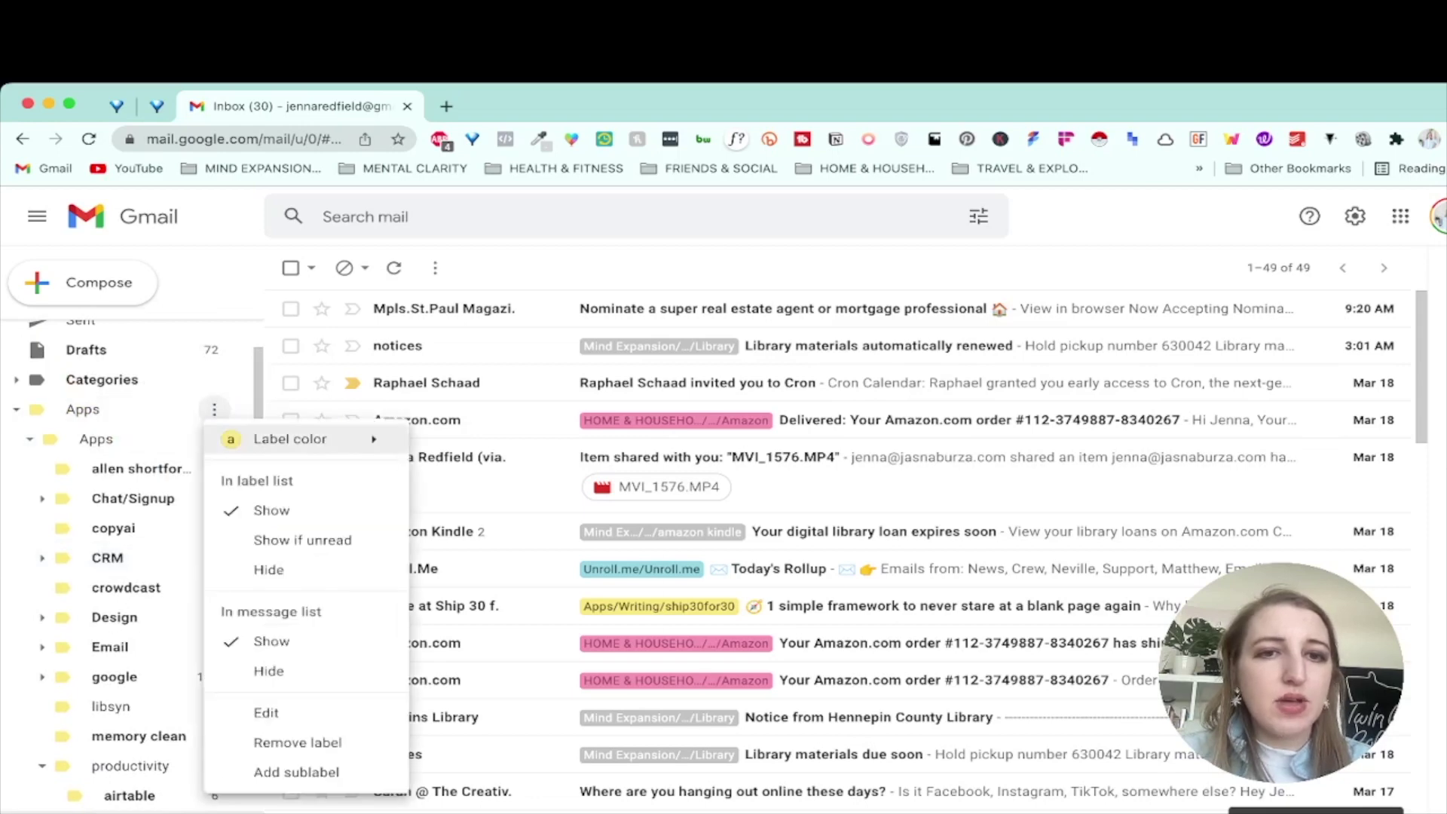
{"action": "mouse_move", "coordinate": [291, 439]}
{"action": "left_click", "coordinate": [518, 515]}
{"action": "left_click", "coordinate": [517, 526]}
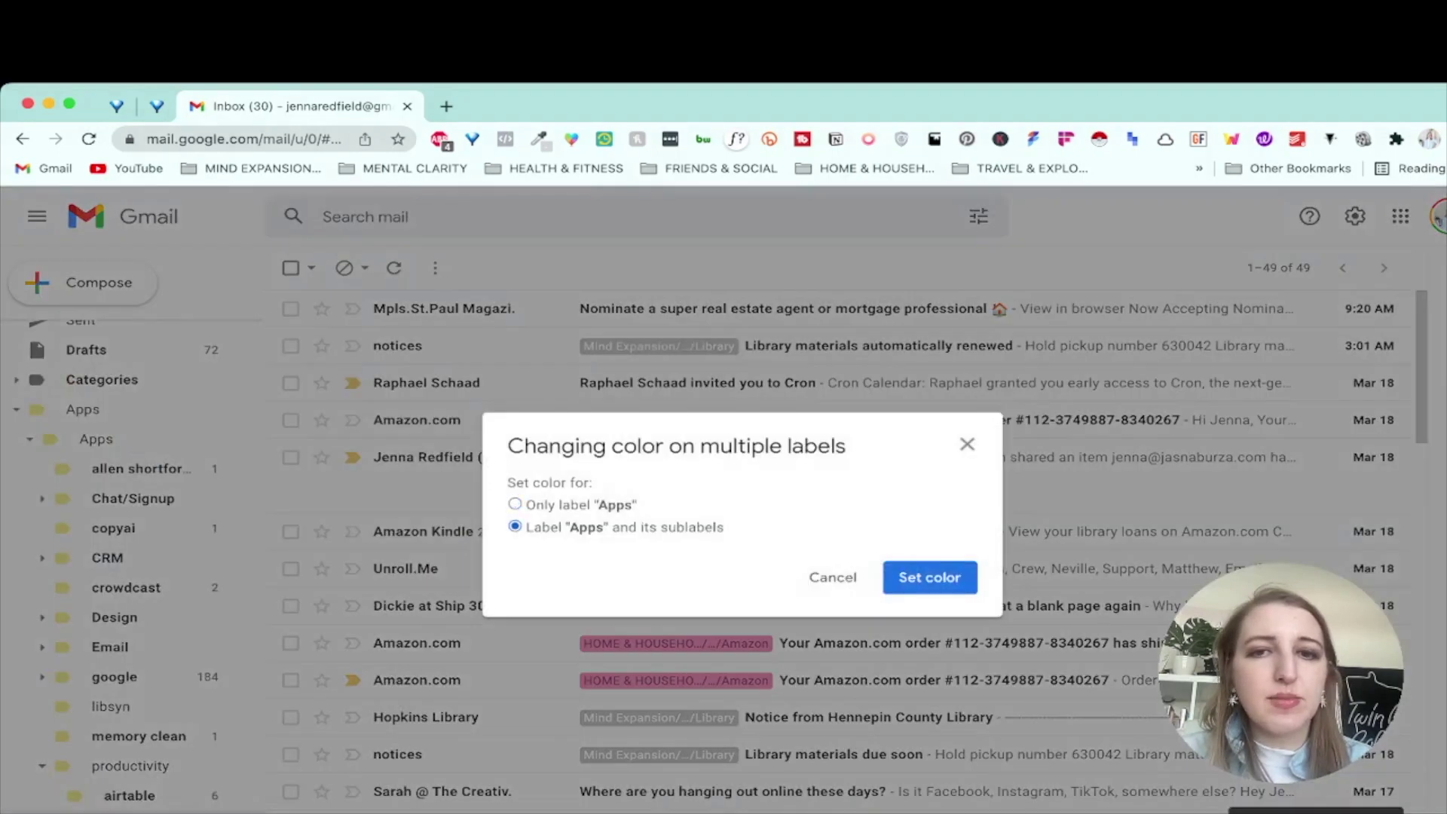
{"action": "left_click", "coordinate": [931, 575]}
- Check the colours of the labels nested under productivity and Notion, and collapse the productivity label
{"action": "scroll", "coordinate": [215, 587], "scroll_direction": "down", "scroll_amount": 15}
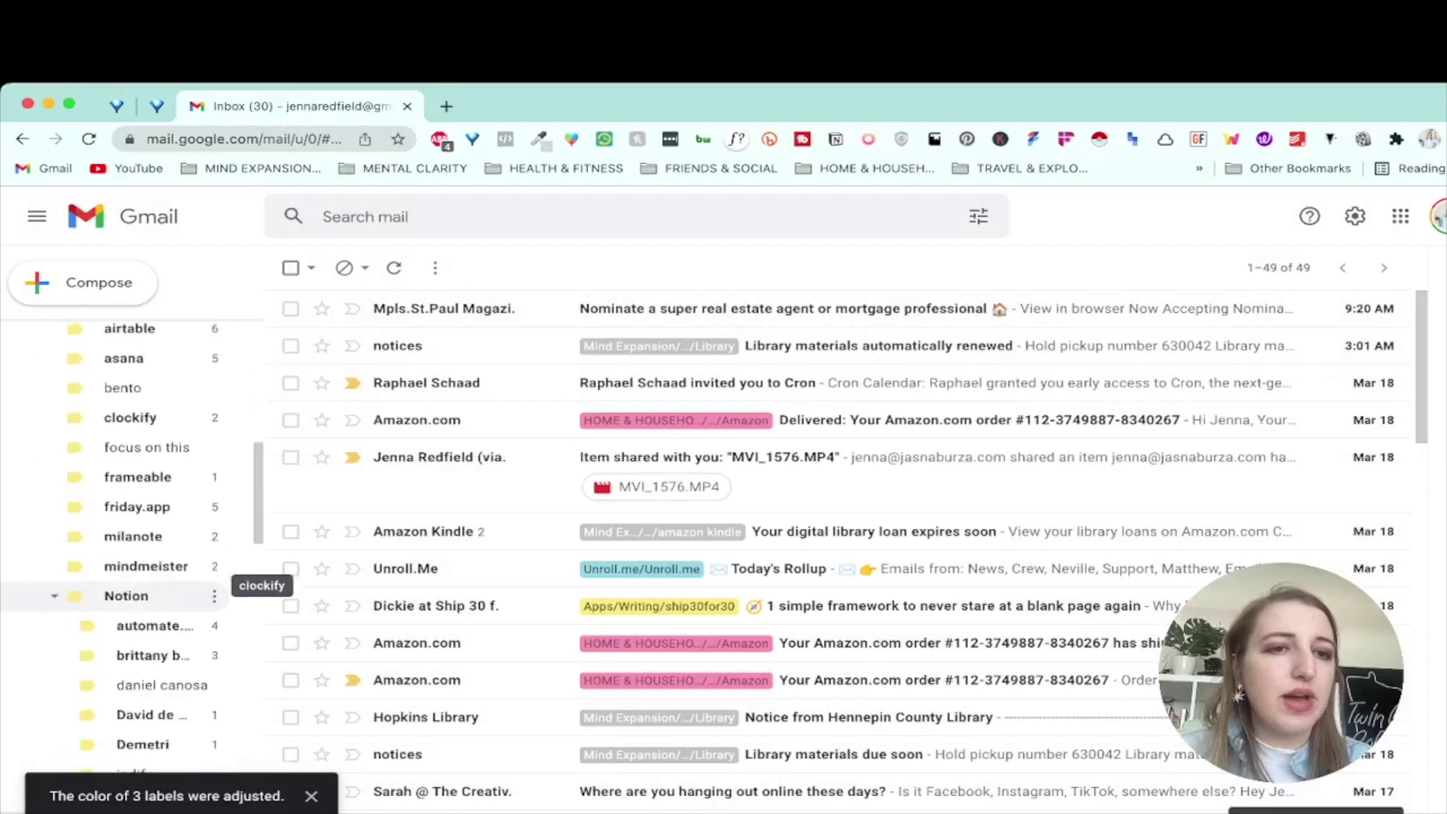
{"action": "scroll", "coordinate": [215, 586], "scroll_direction": "down", "scroll_amount": 3}
{"action": "scroll", "coordinate": [217, 626], "scroll_direction": "up", "scroll_amount": 10}
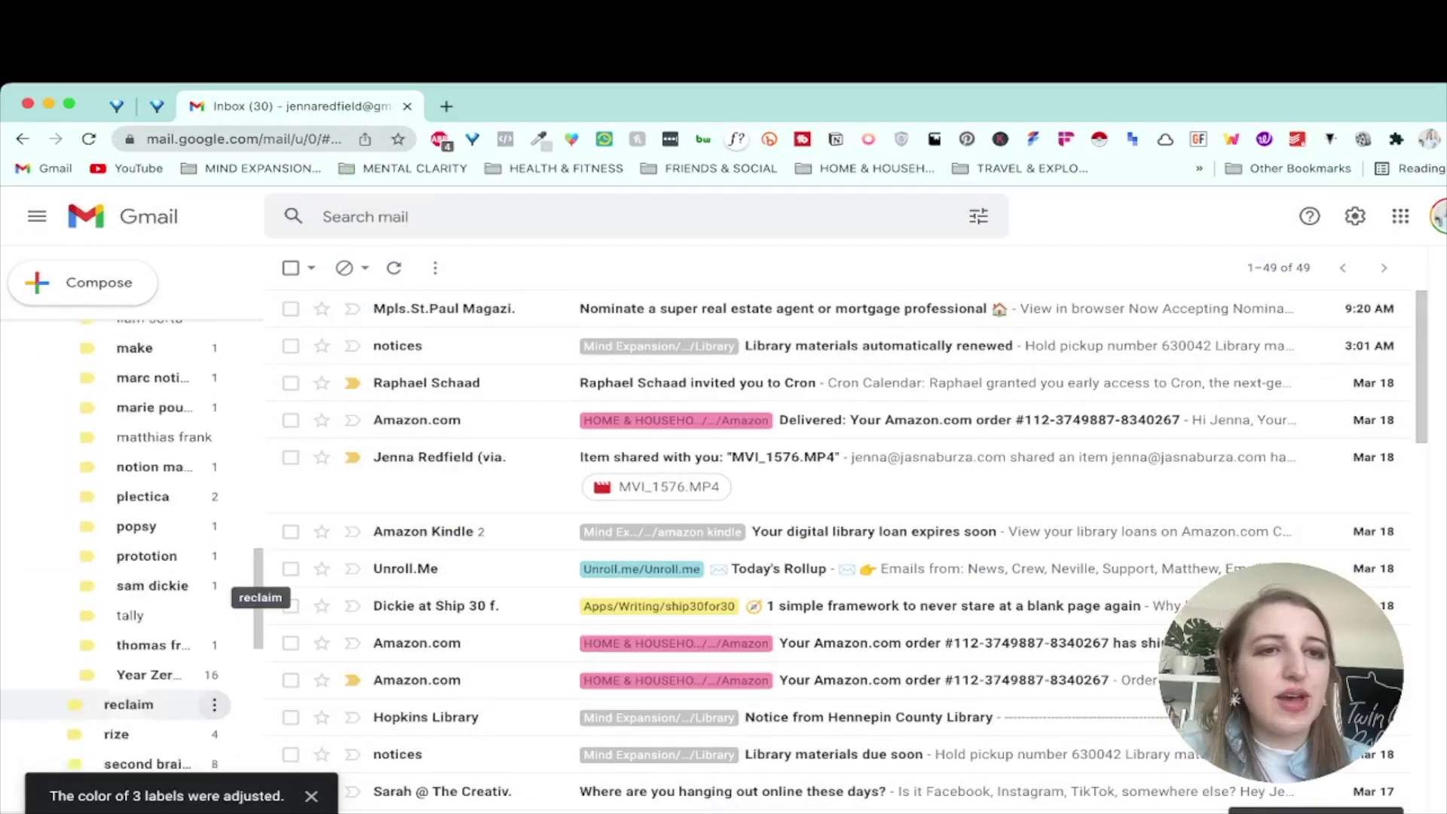
{"action": "scroll", "coordinate": [222, 640], "scroll_direction": "up", "scroll_amount": 3}
{"action": "scroll", "coordinate": [150, 645], "scroll_direction": "up", "scroll_amount": 2}
{"action": "left_click", "coordinate": [43, 560]}
{"action": "scroll", "coordinate": [42, 559], "scroll_direction": "up", "scroll_amount": 3}
{"action": "scroll", "coordinate": [226, 558], "scroll_direction": "up", "scroll_amount": 5}
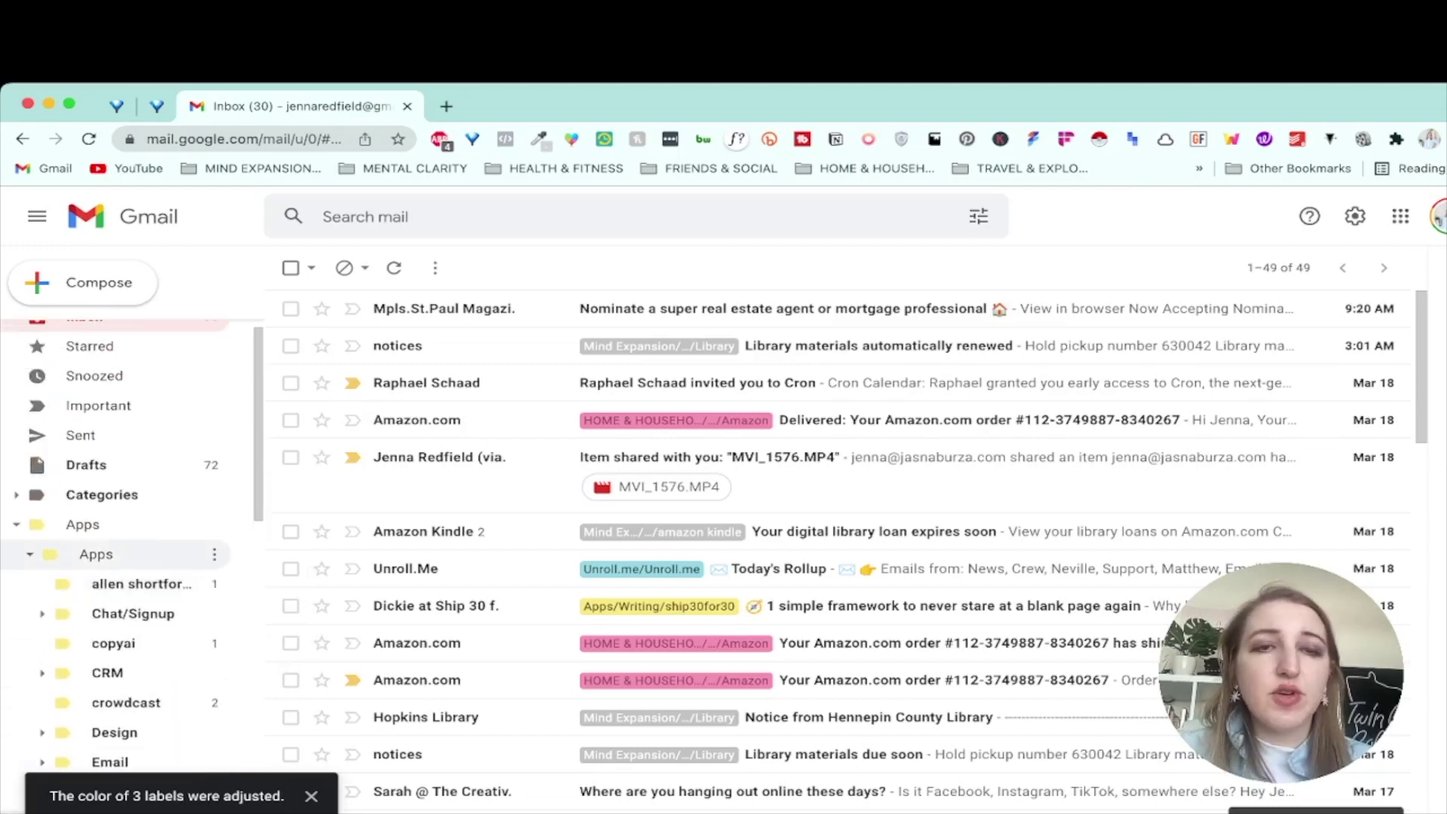
- Start a filter for messages like the Mpls.St.Paul Magazine email and proceed to choosing its actions
{"action": "left_click", "coordinate": [291, 308]}
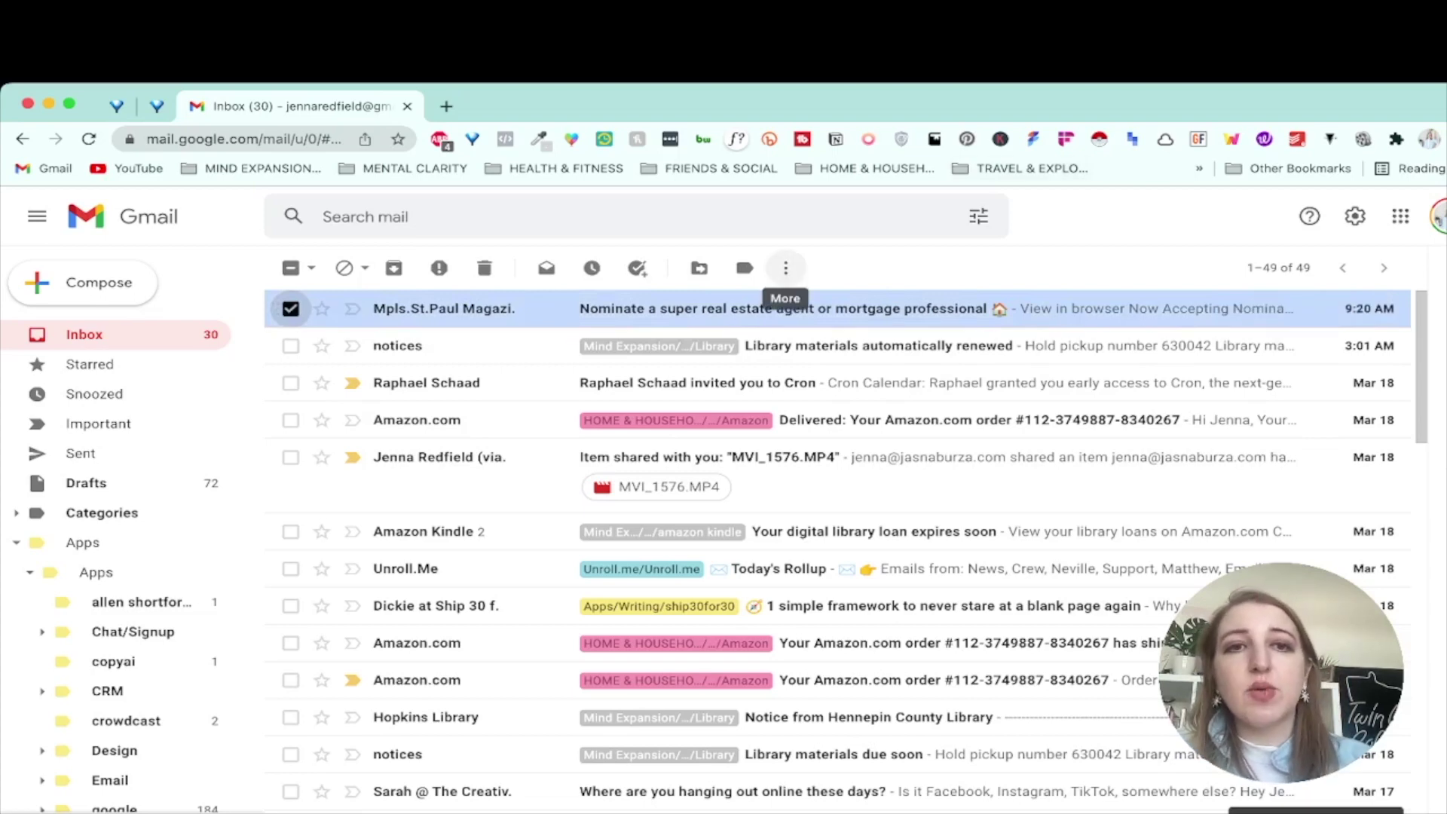
{"action": "left_click", "coordinate": [786, 268]}
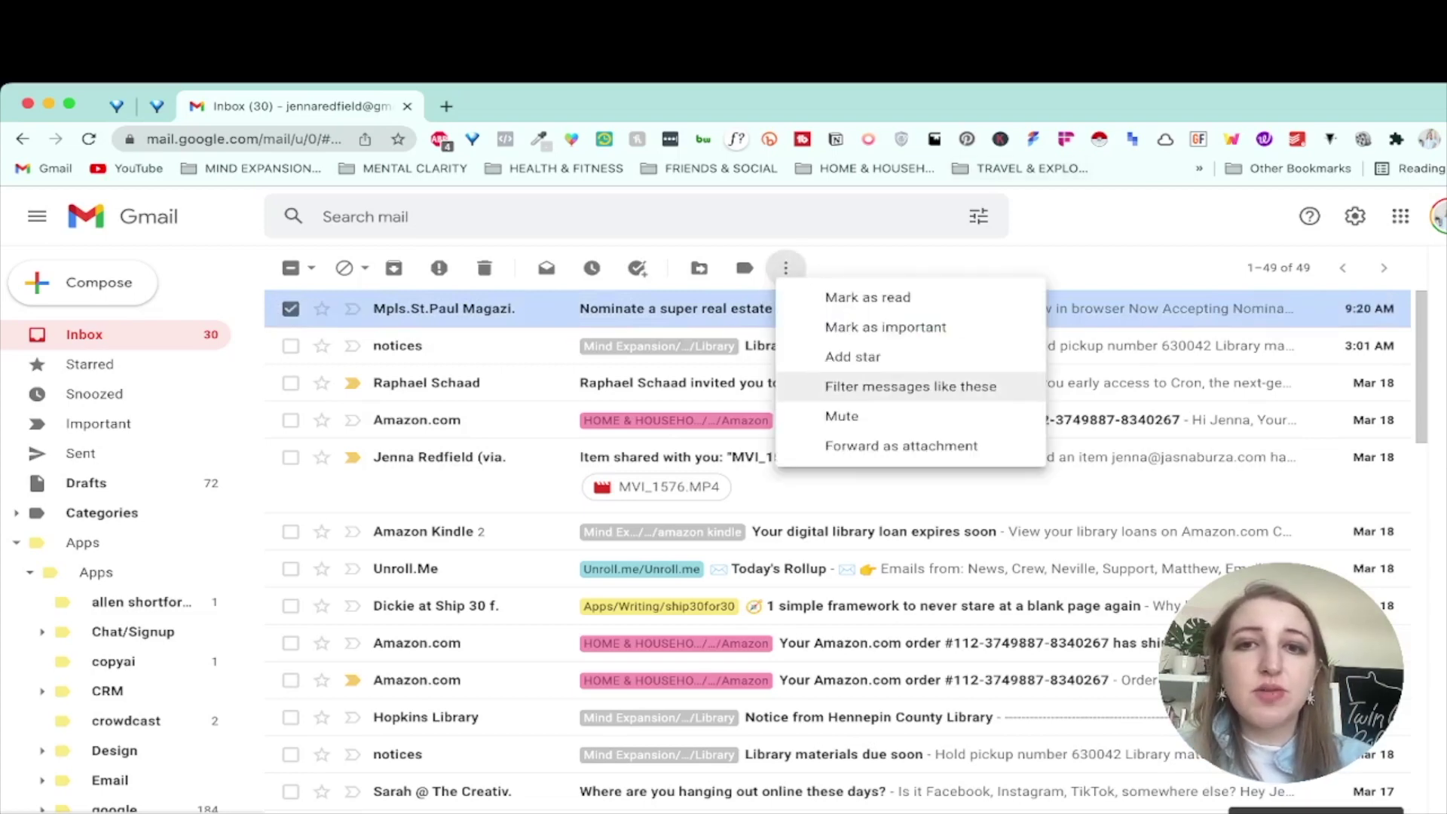
{"action": "left_click", "coordinate": [911, 386]}
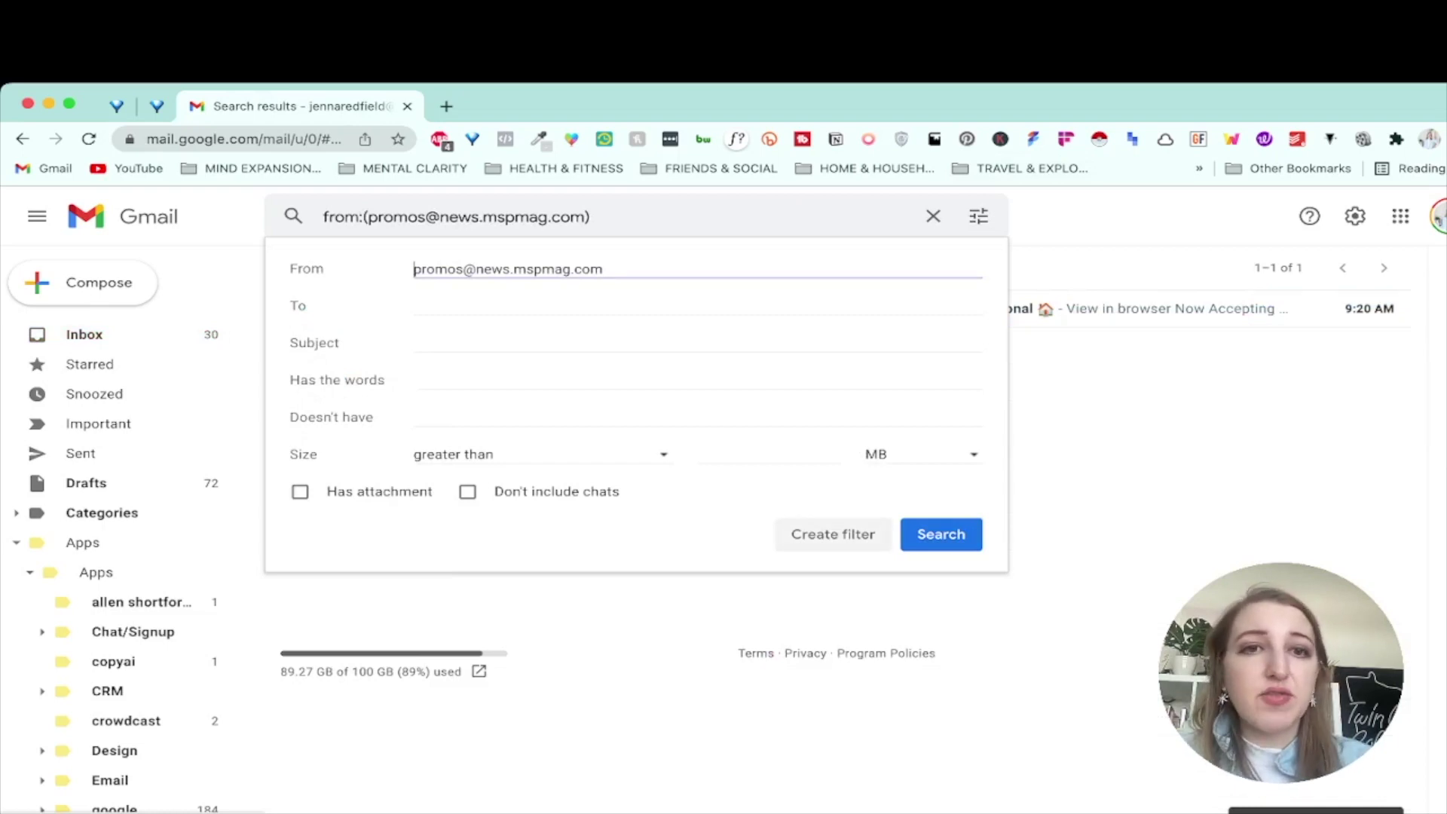
{"action": "left_click", "coordinate": [834, 534]}
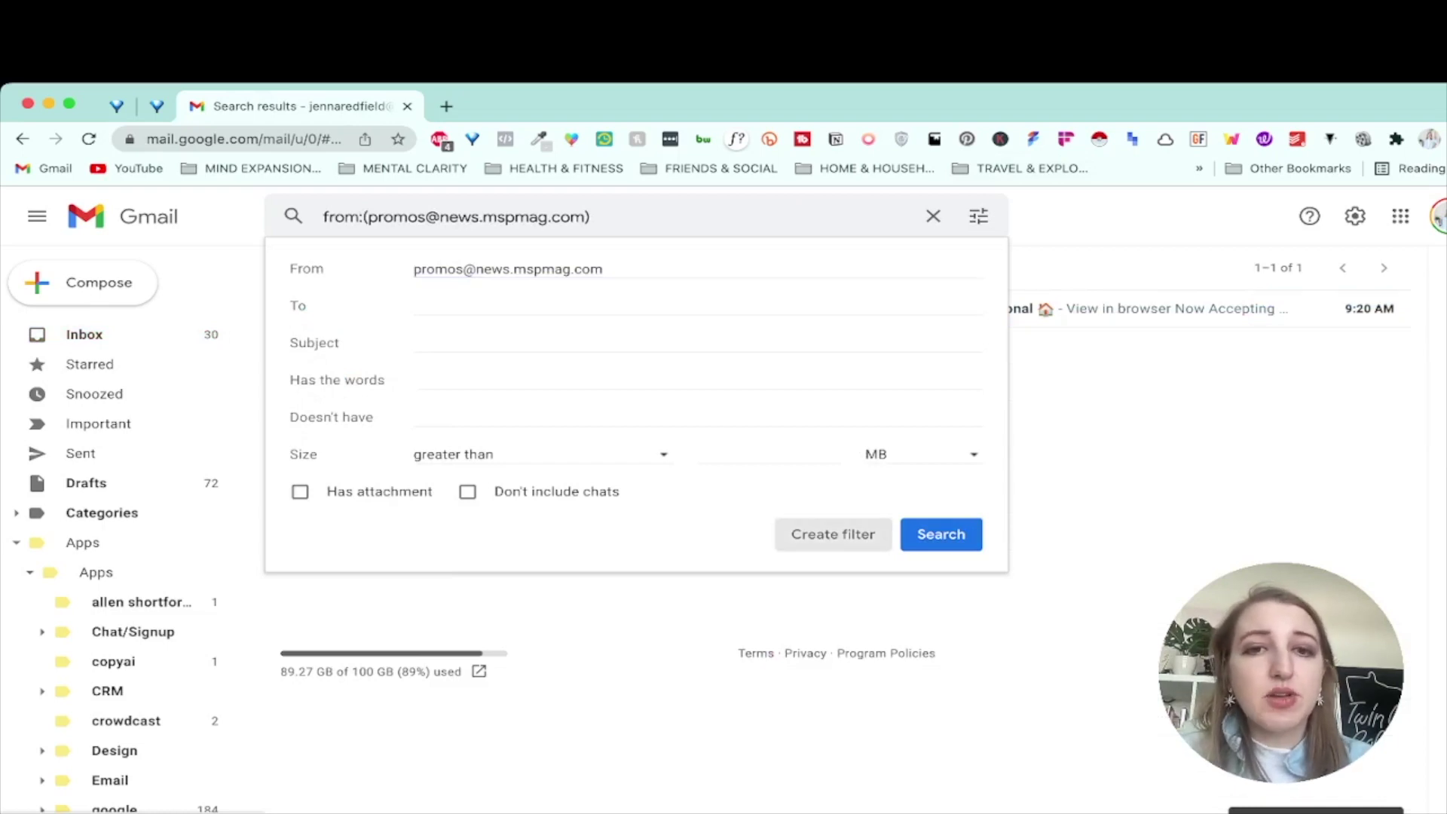
{"action": "left_click", "coordinate": [497, 409]}
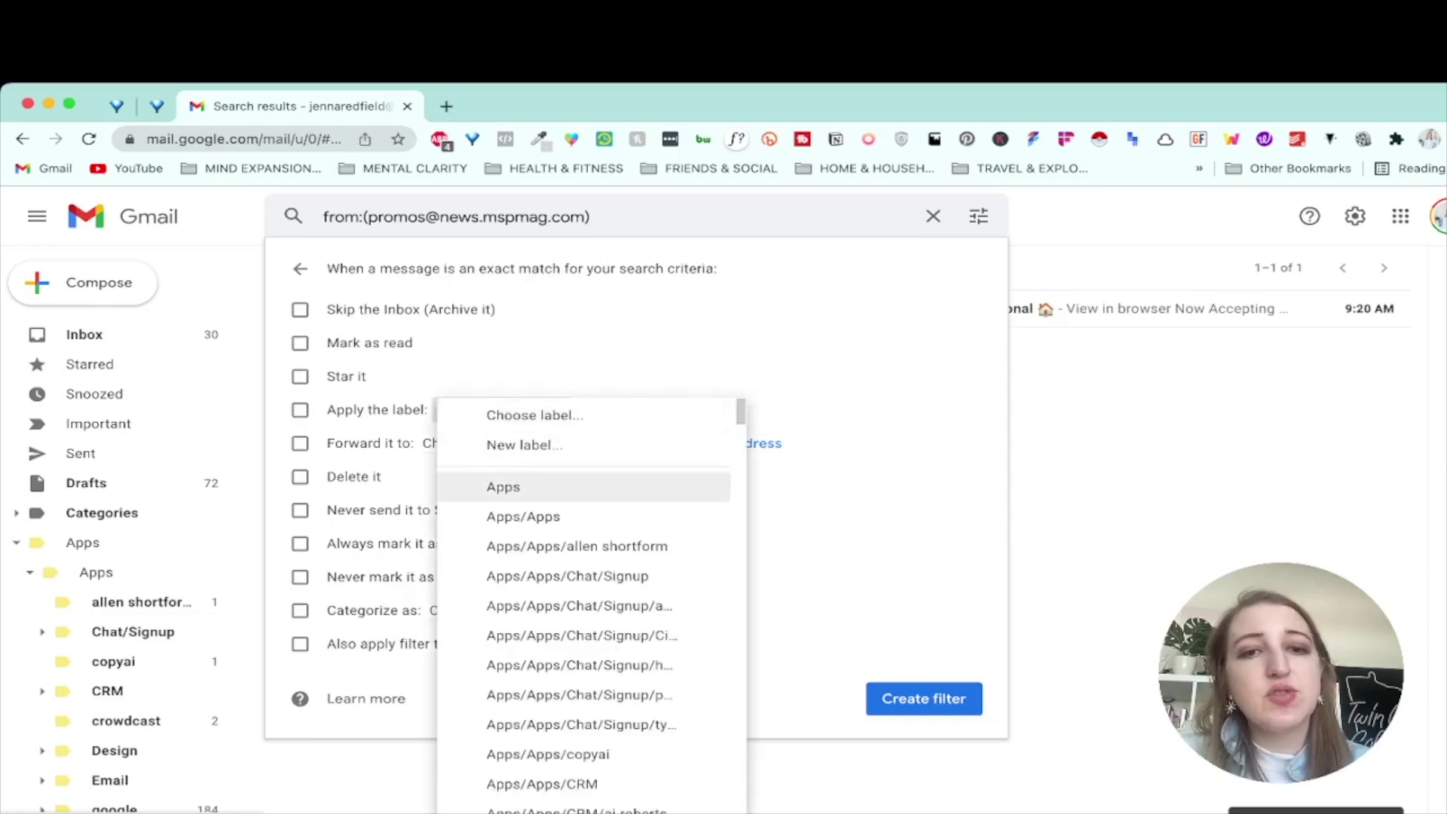
{"action": "key", "text": "Escape"}
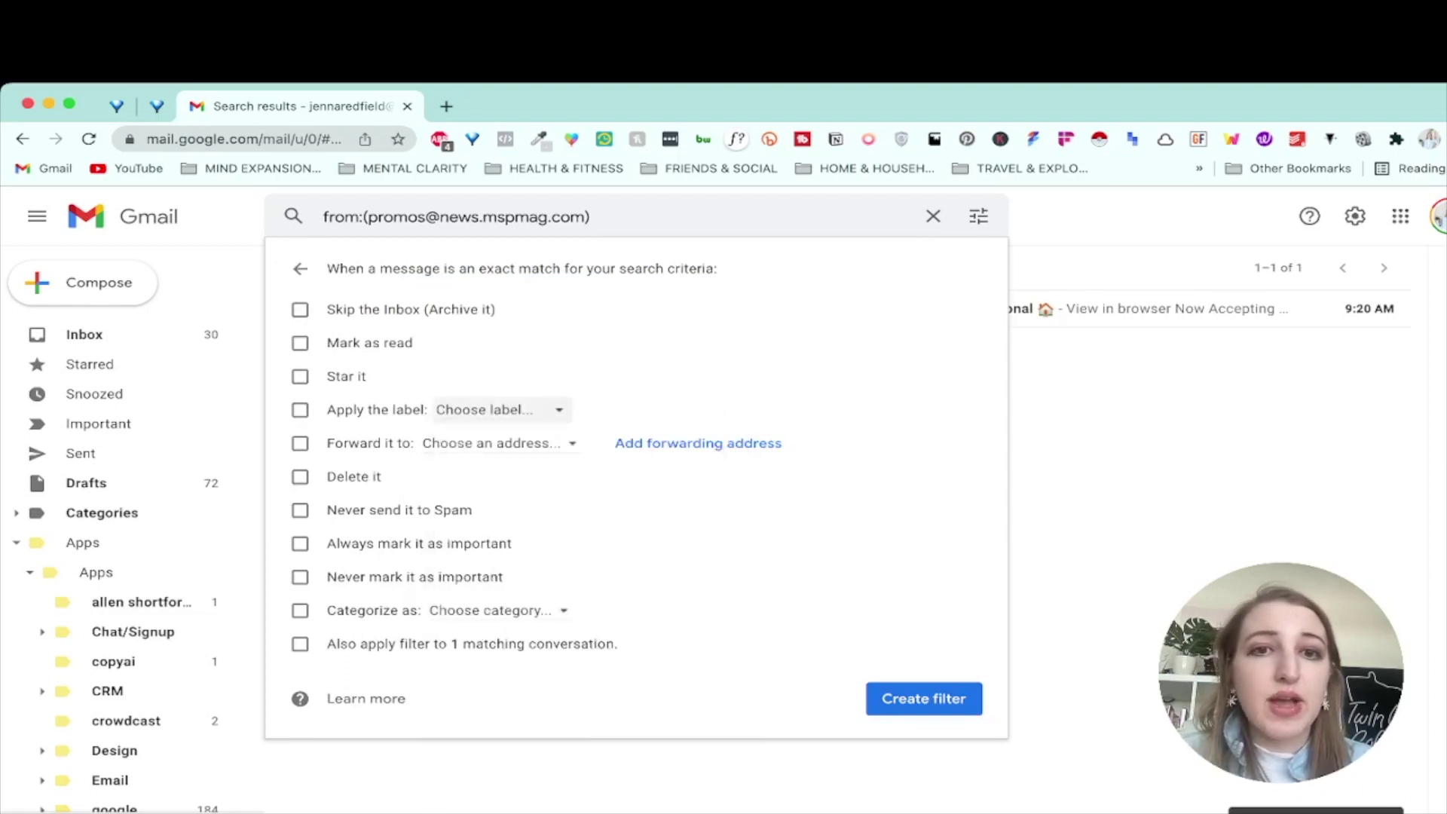
- Create the filter so it applies a new label, MPLS ST PAUL MAGAZINE, nested under FRIENDS & SOCIAL/Local/Business
{"action": "left_click", "coordinate": [497, 409]}
{"action": "left_click", "coordinate": [524, 448]}
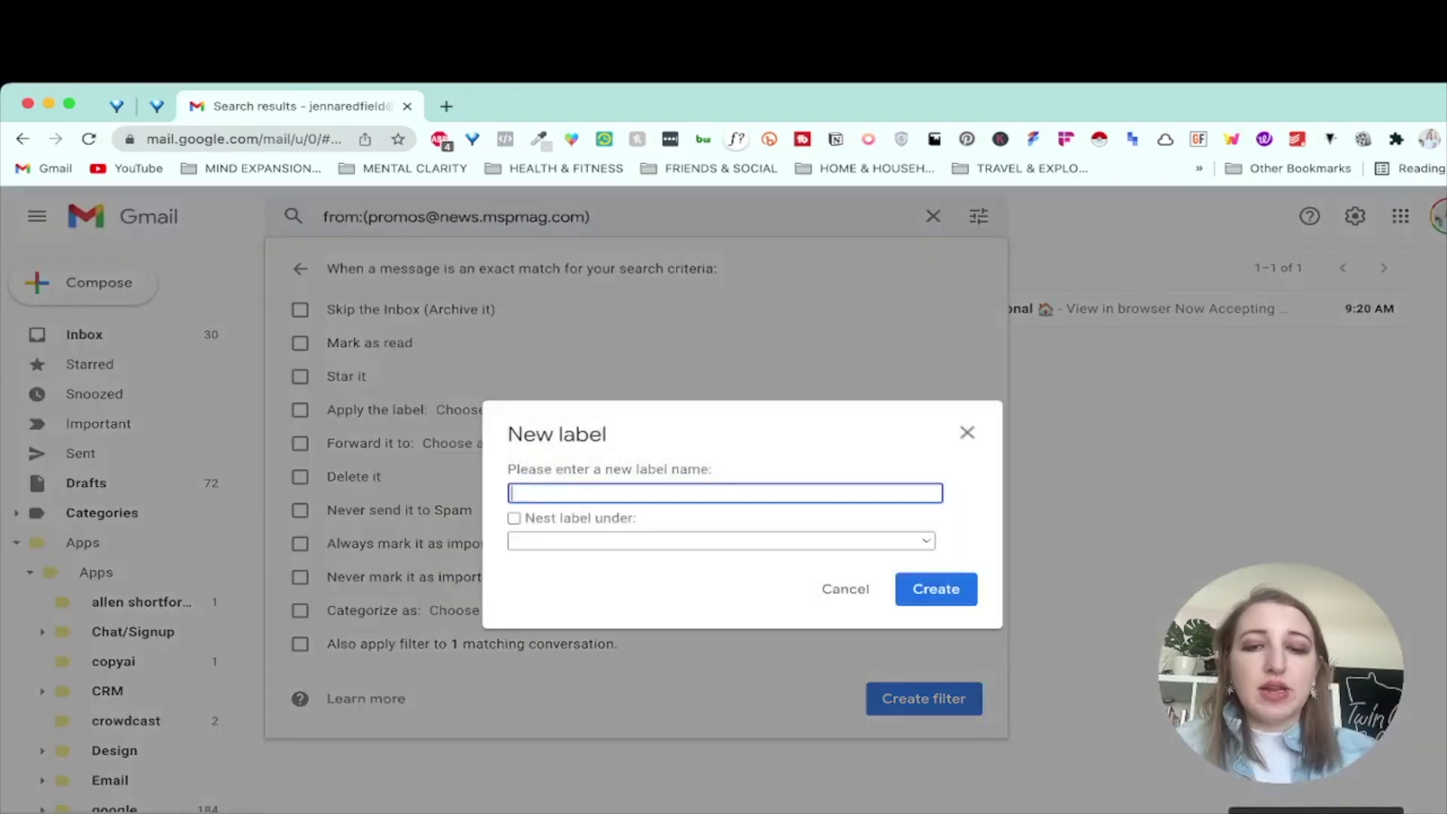
{"action": "type", "text": "MPLS "}
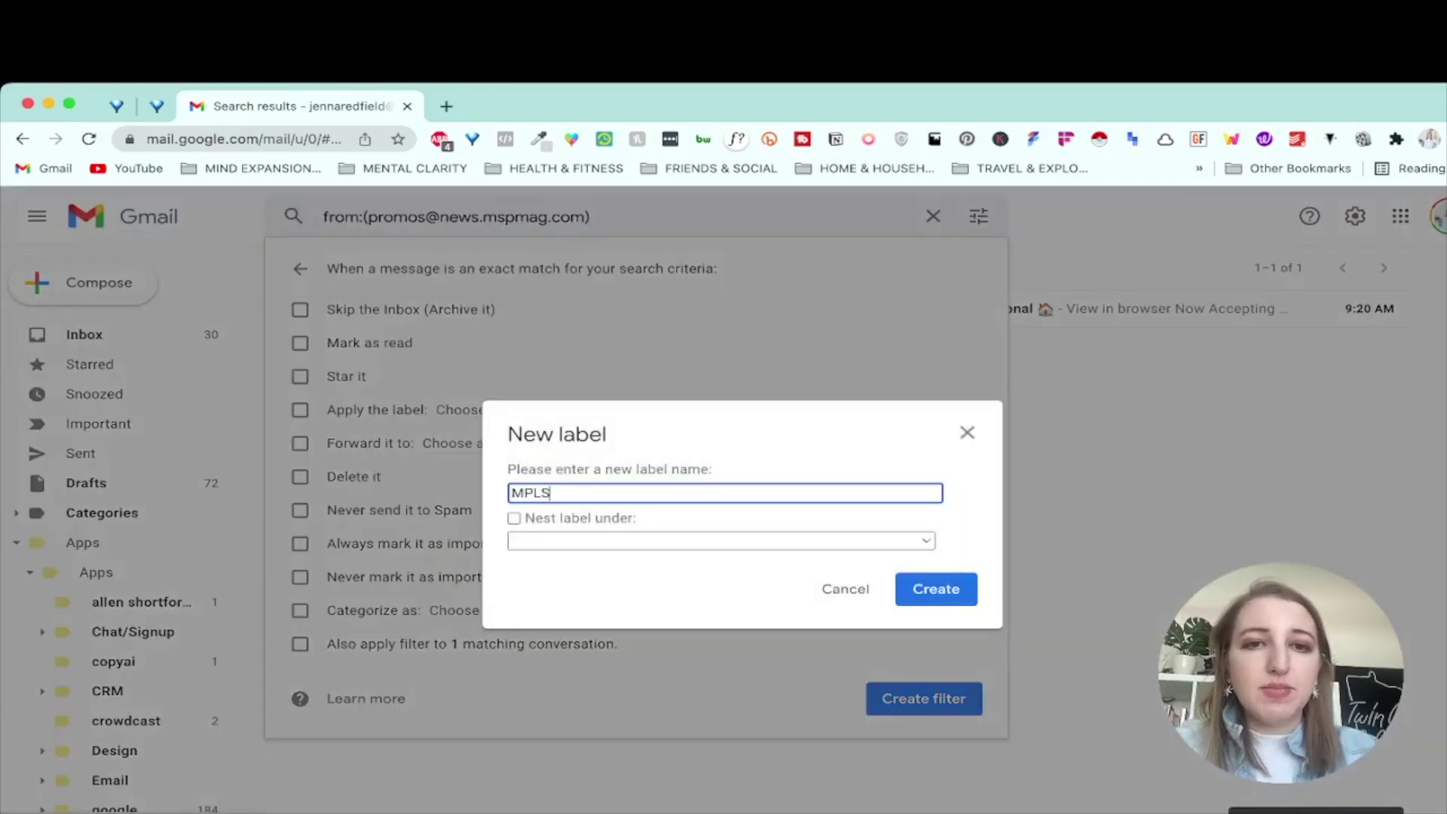
{"action": "type", "text": "ST PAUL"}
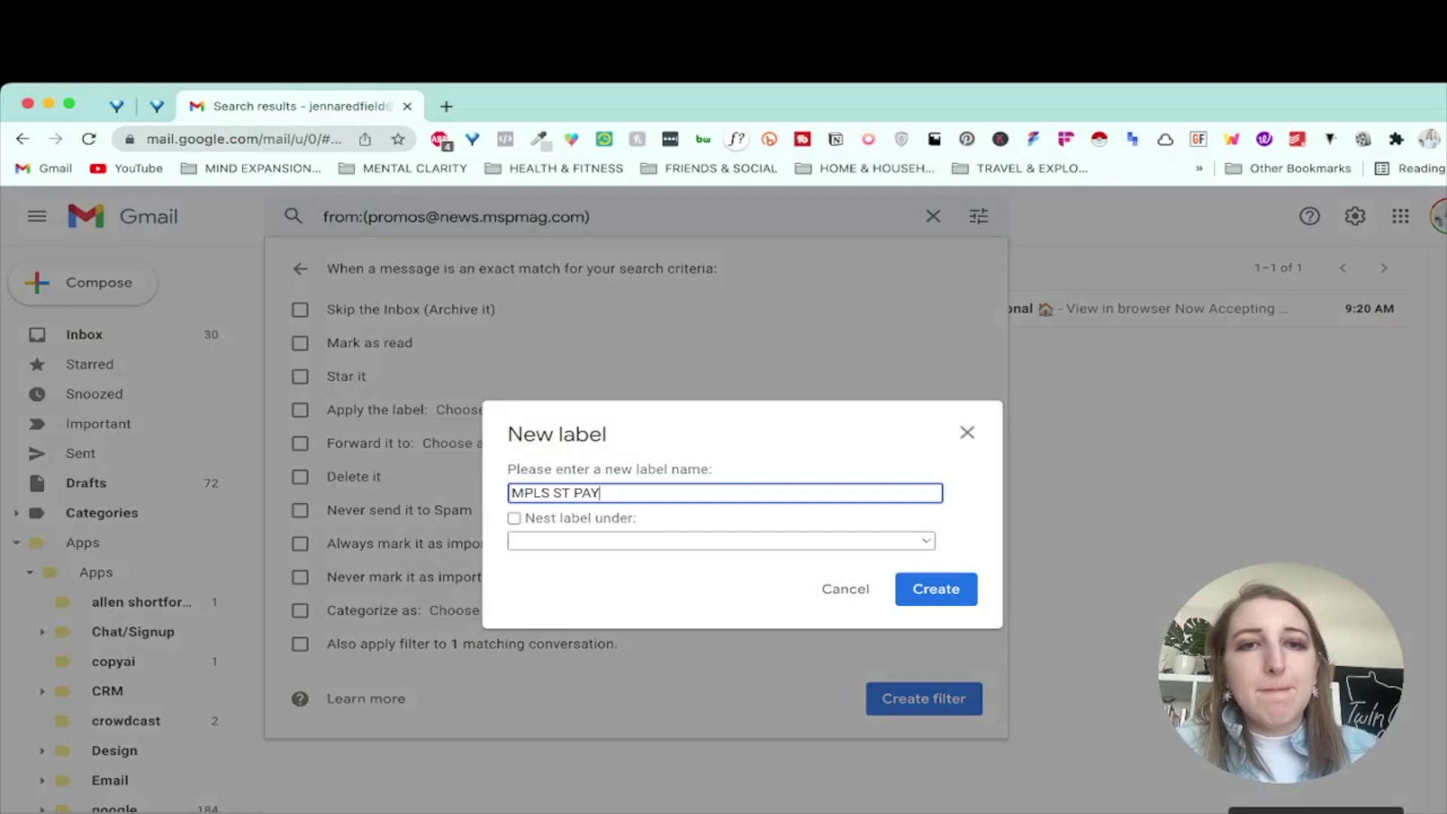
{"action": "type", "text": " MAGAZINE"}
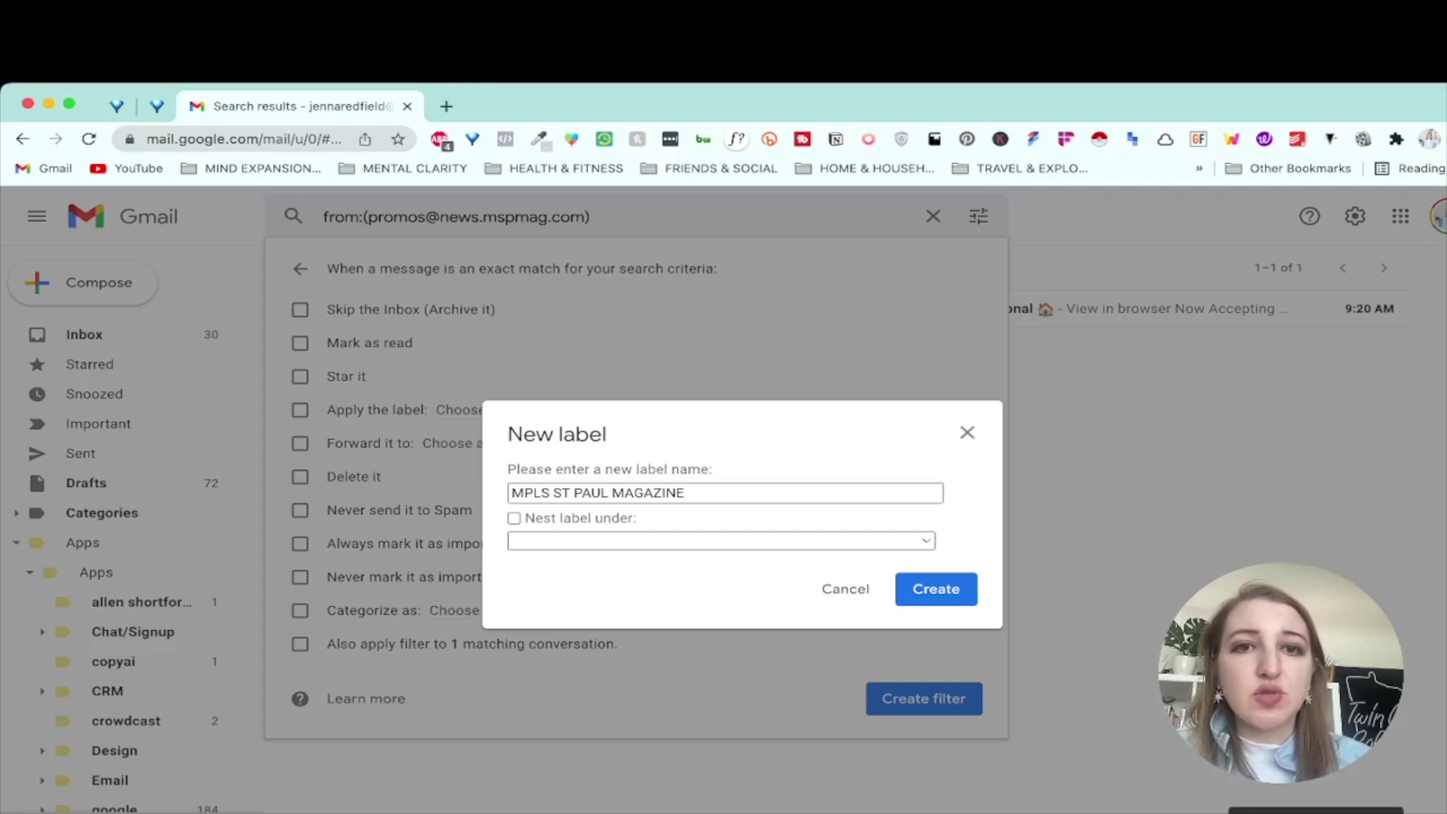
{"action": "left_click", "coordinate": [551, 540]}
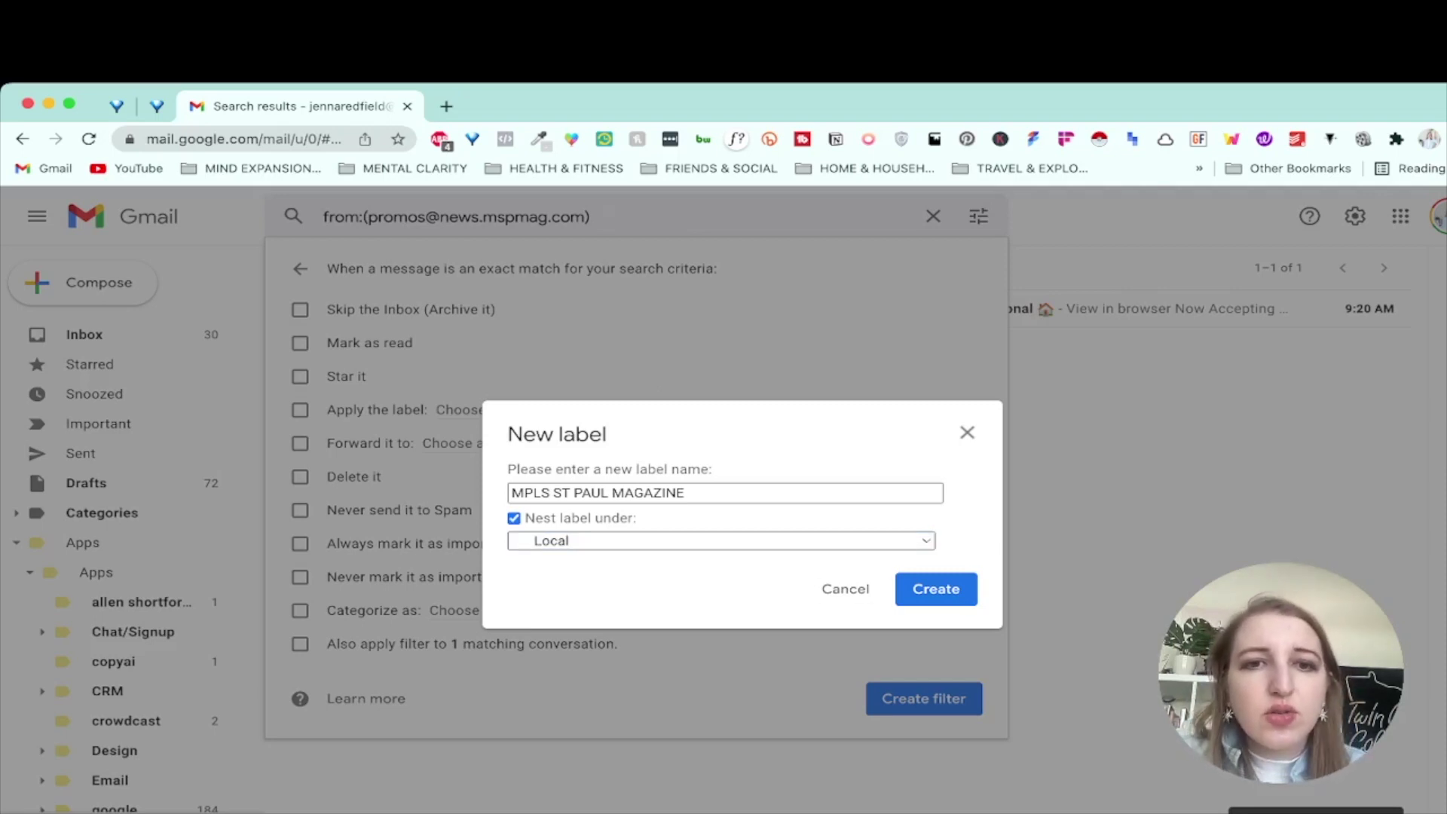
{"action": "left_click", "coordinate": [540, 540]}
{"action": "left_click", "coordinate": [720, 541]}
{"action": "left_click", "coordinate": [936, 589]}
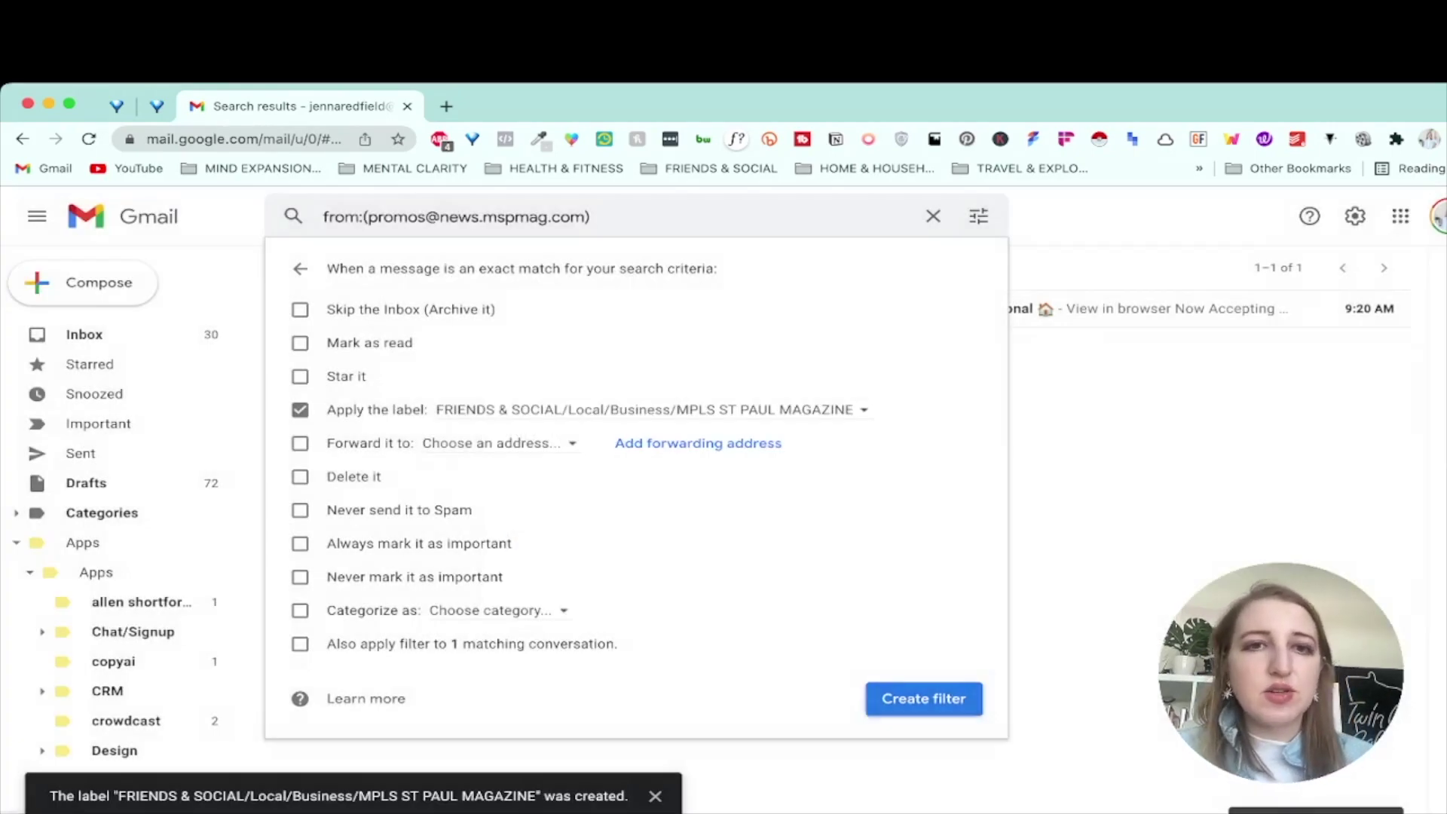
{"action": "left_click", "coordinate": [925, 699]}
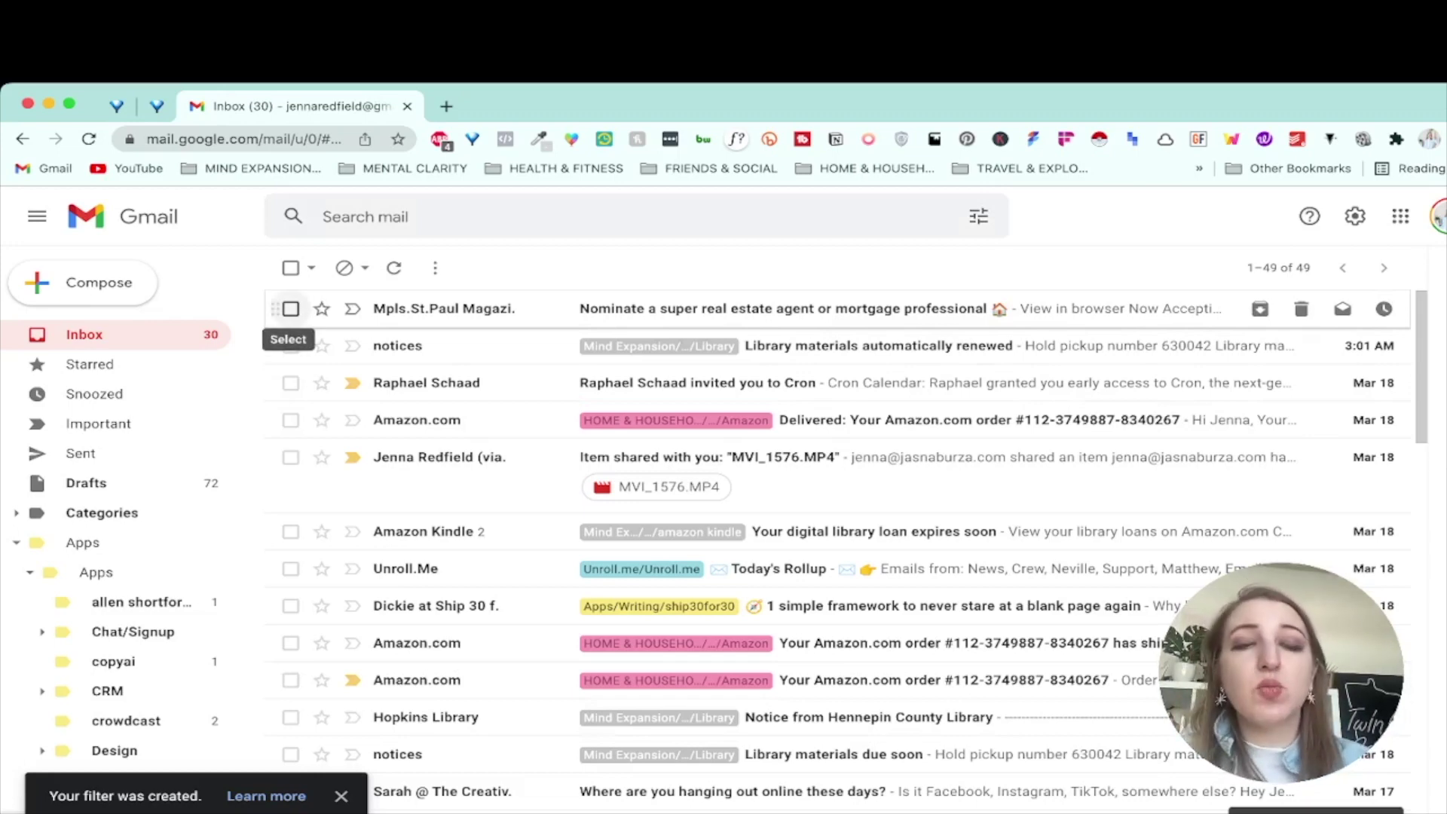
- Apply the MPLS ST PAUL MAGAZINE label to the existing Mpls.St.Paul Magazine email in the inbox
{"action": "left_click", "coordinate": [291, 308]}
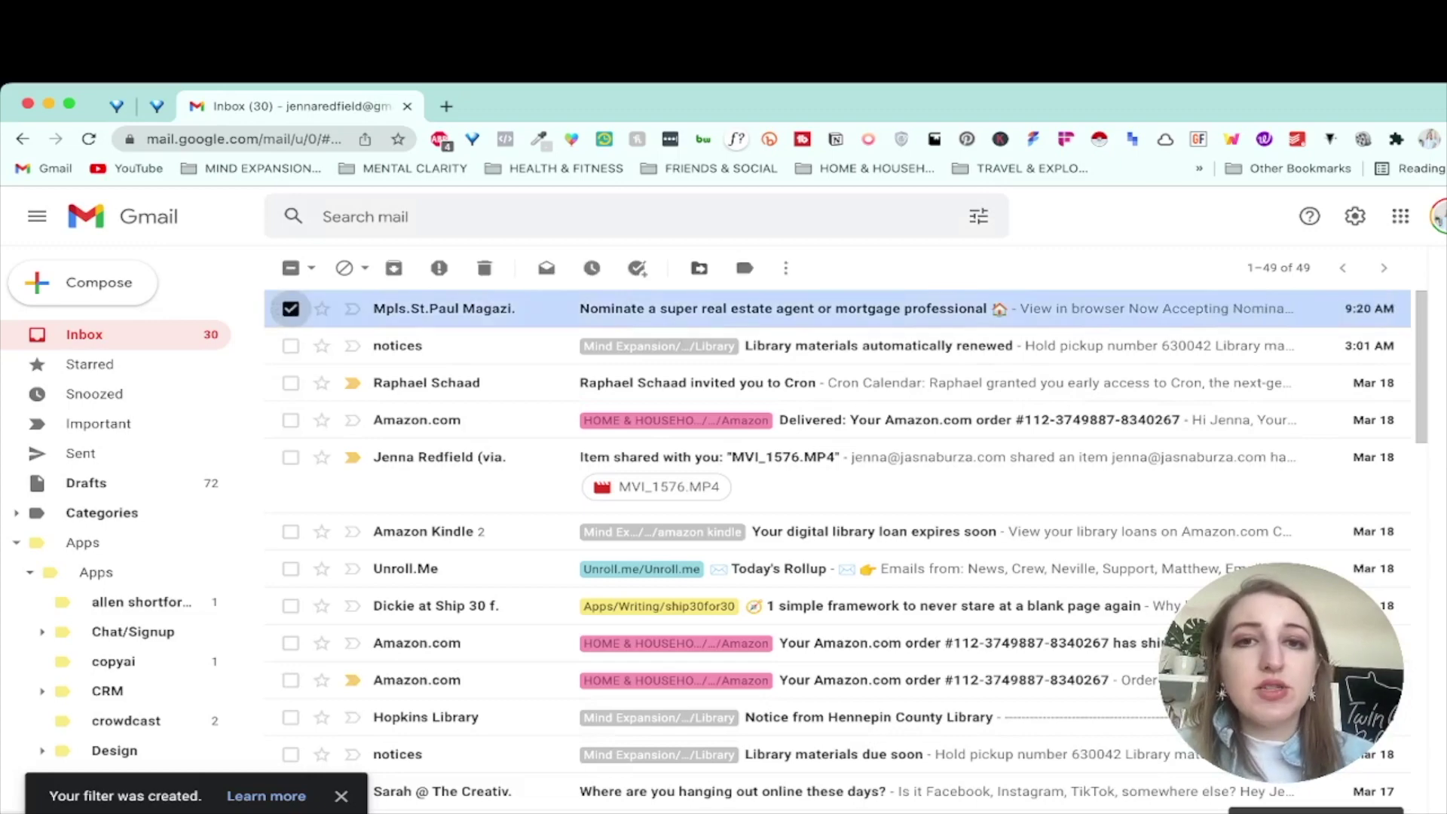
{"action": "left_click", "coordinate": [745, 268]}
{"action": "type", "text": "mpls"}
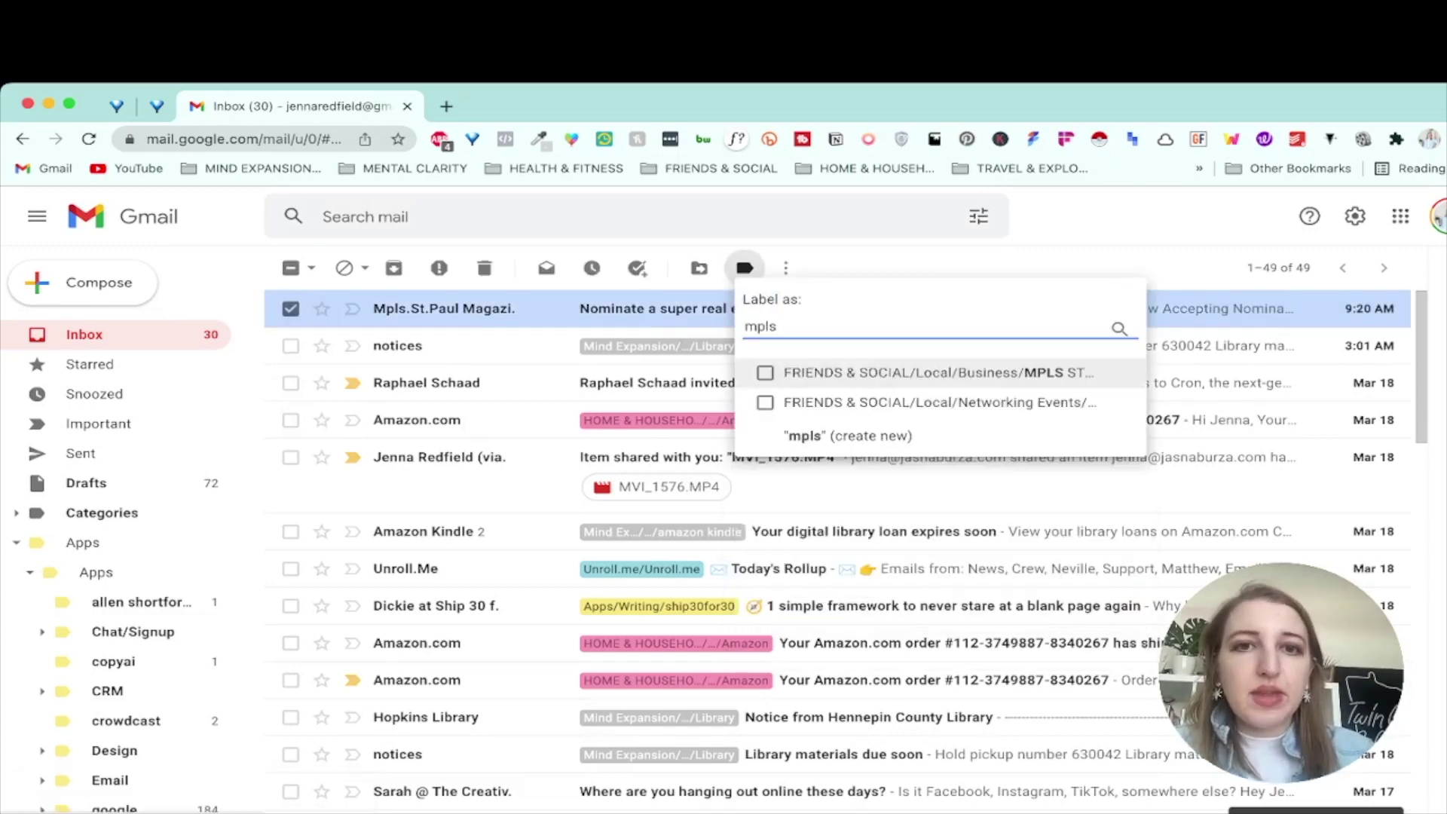
{"action": "key", "text": "Return"}
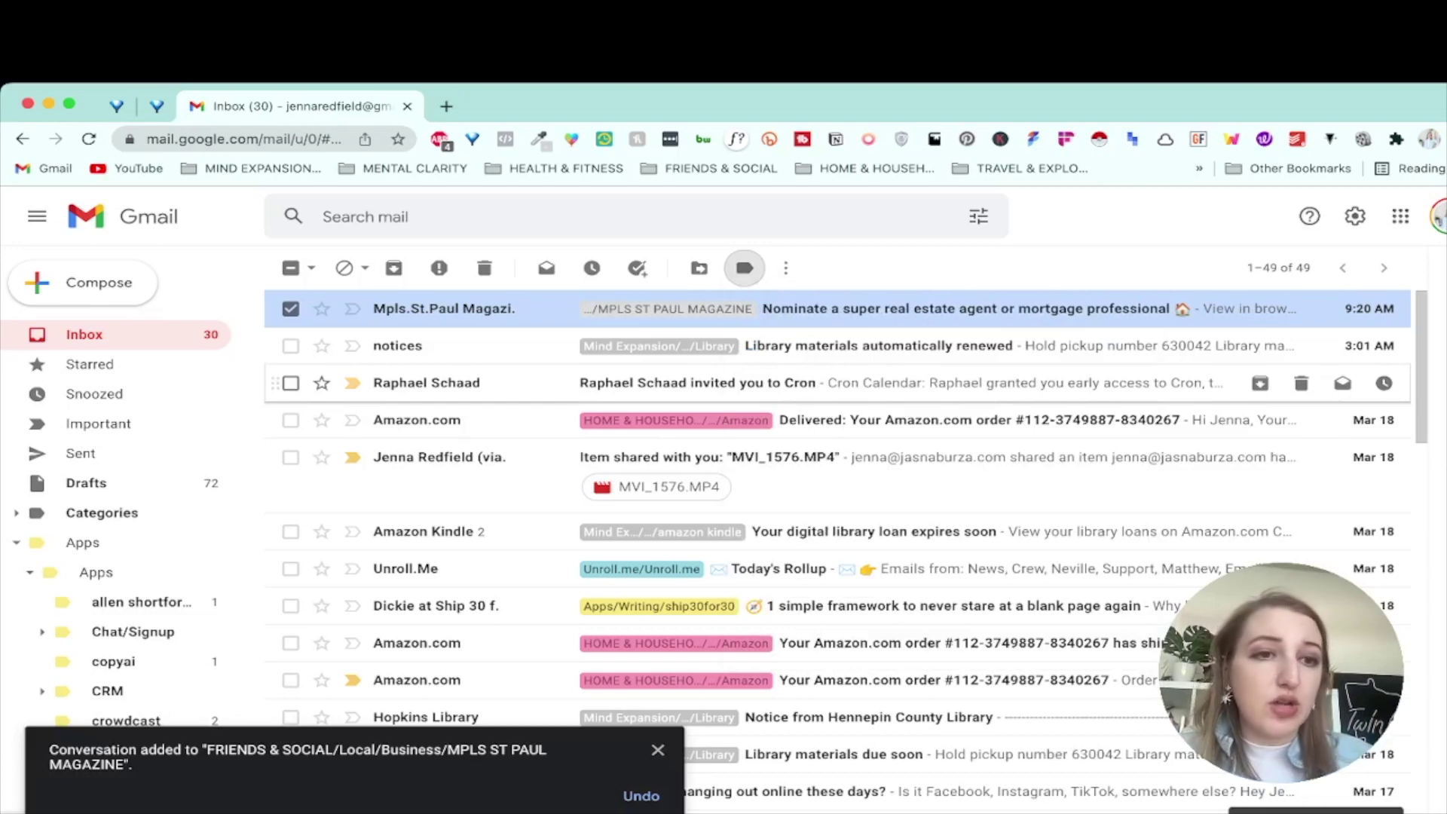
- Collapse the Apps label, apply the light pink colour to FRIENDS & SOCIAL and its sublabels, and deselect the magazine email
{"action": "left_click", "coordinate": [15, 543]}
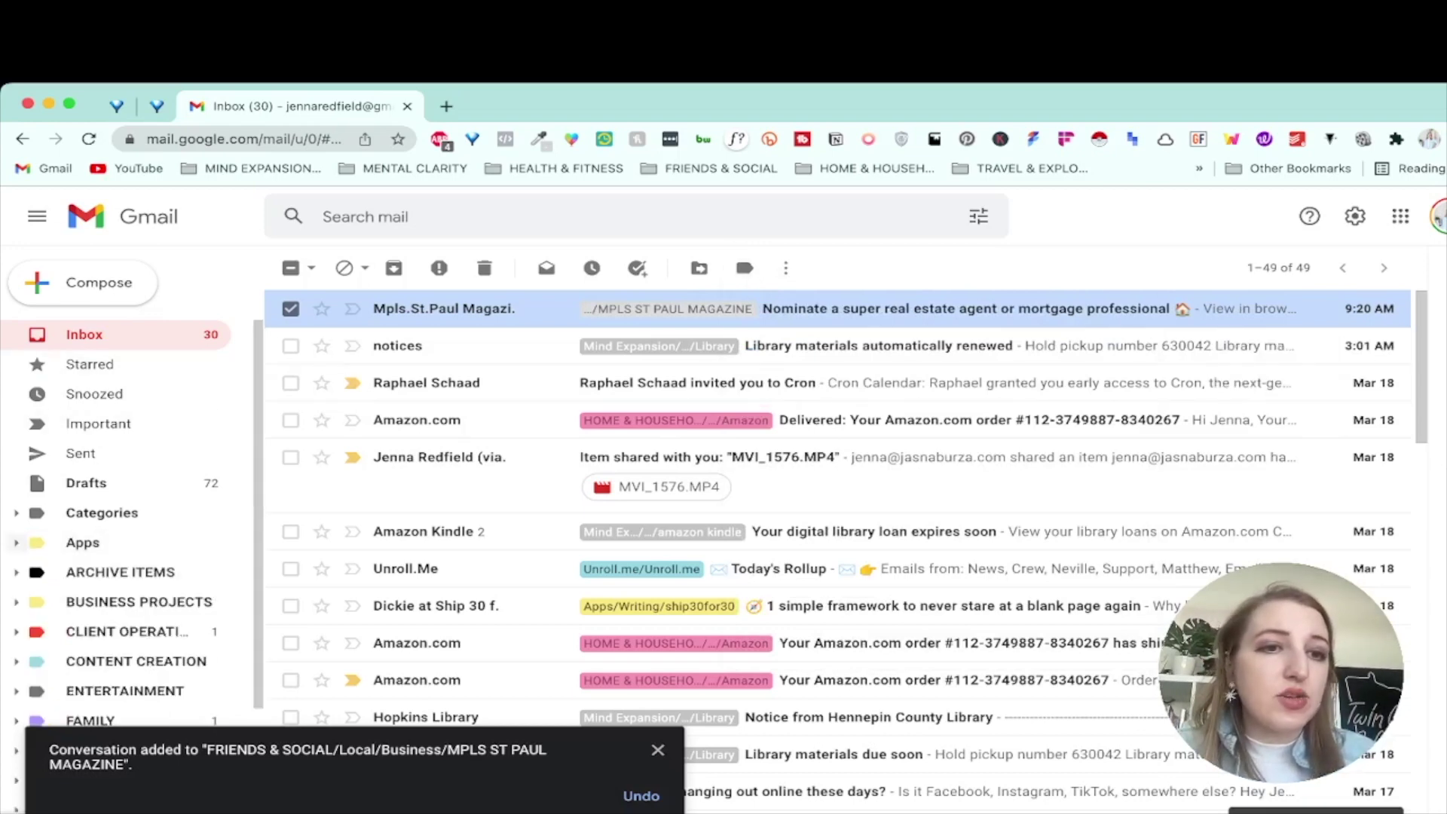
{"action": "scroll", "coordinate": [17, 548], "scroll_direction": "down", "scroll_amount": 2}
{"action": "scroll", "coordinate": [17, 548], "scroll_direction": "down", "scroll_amount": 1}
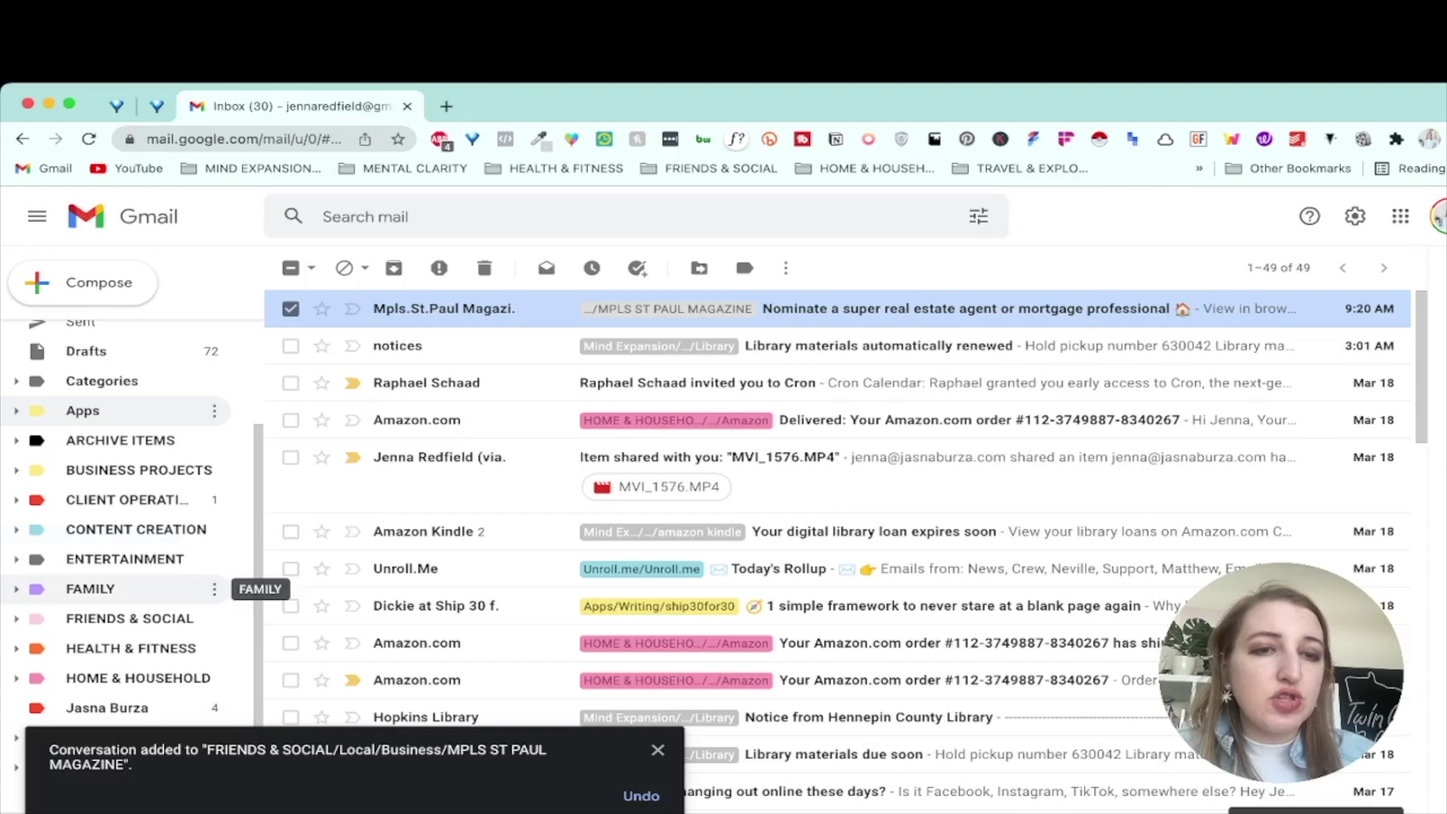
{"action": "left_click", "coordinate": [214, 619]}
{"action": "mouse_move", "coordinate": [302, 255]}
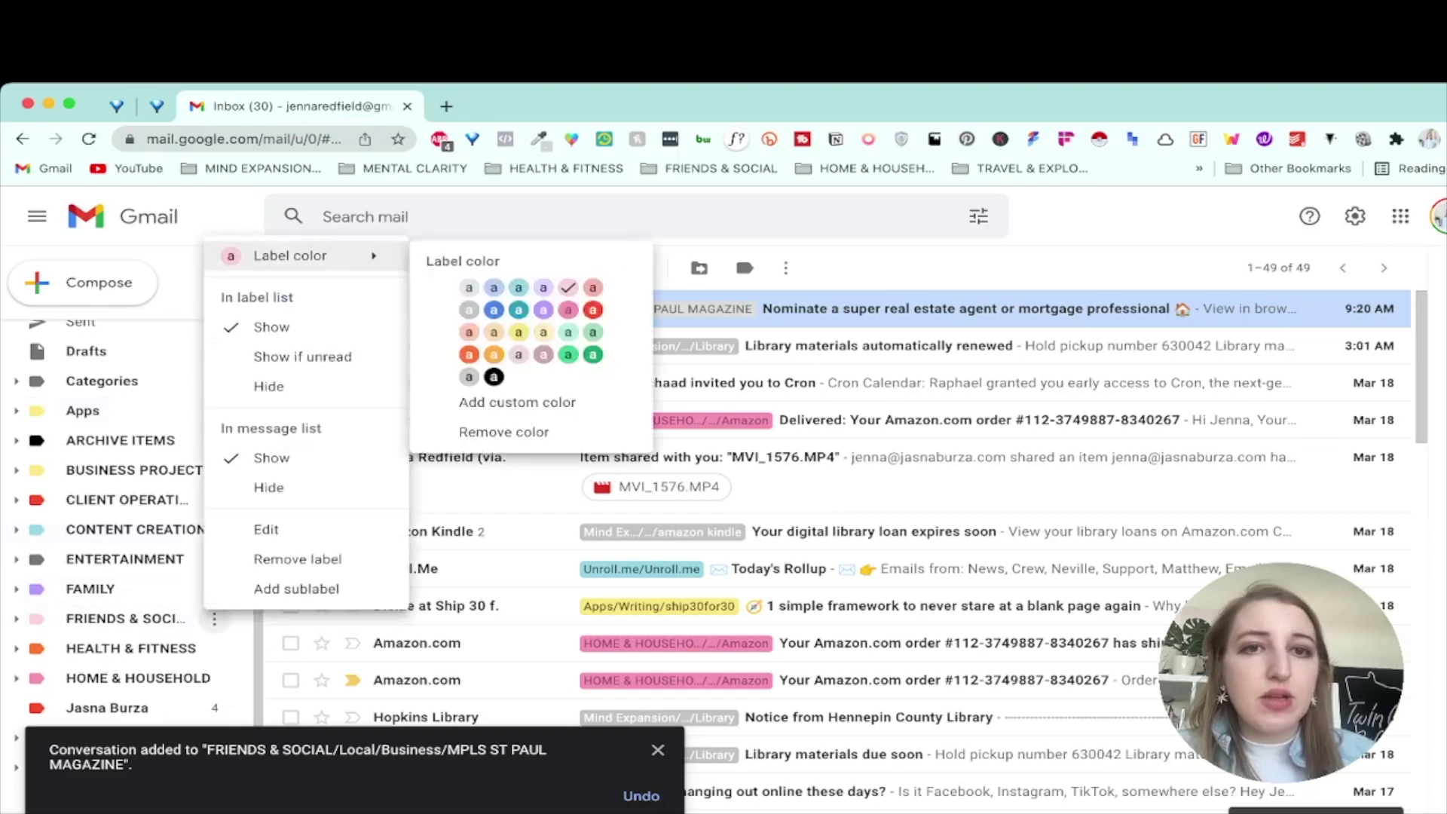
{"action": "left_click", "coordinate": [568, 287]}
{"action": "left_click", "coordinate": [515, 526]}
{"action": "left_click", "coordinate": [929, 577]}
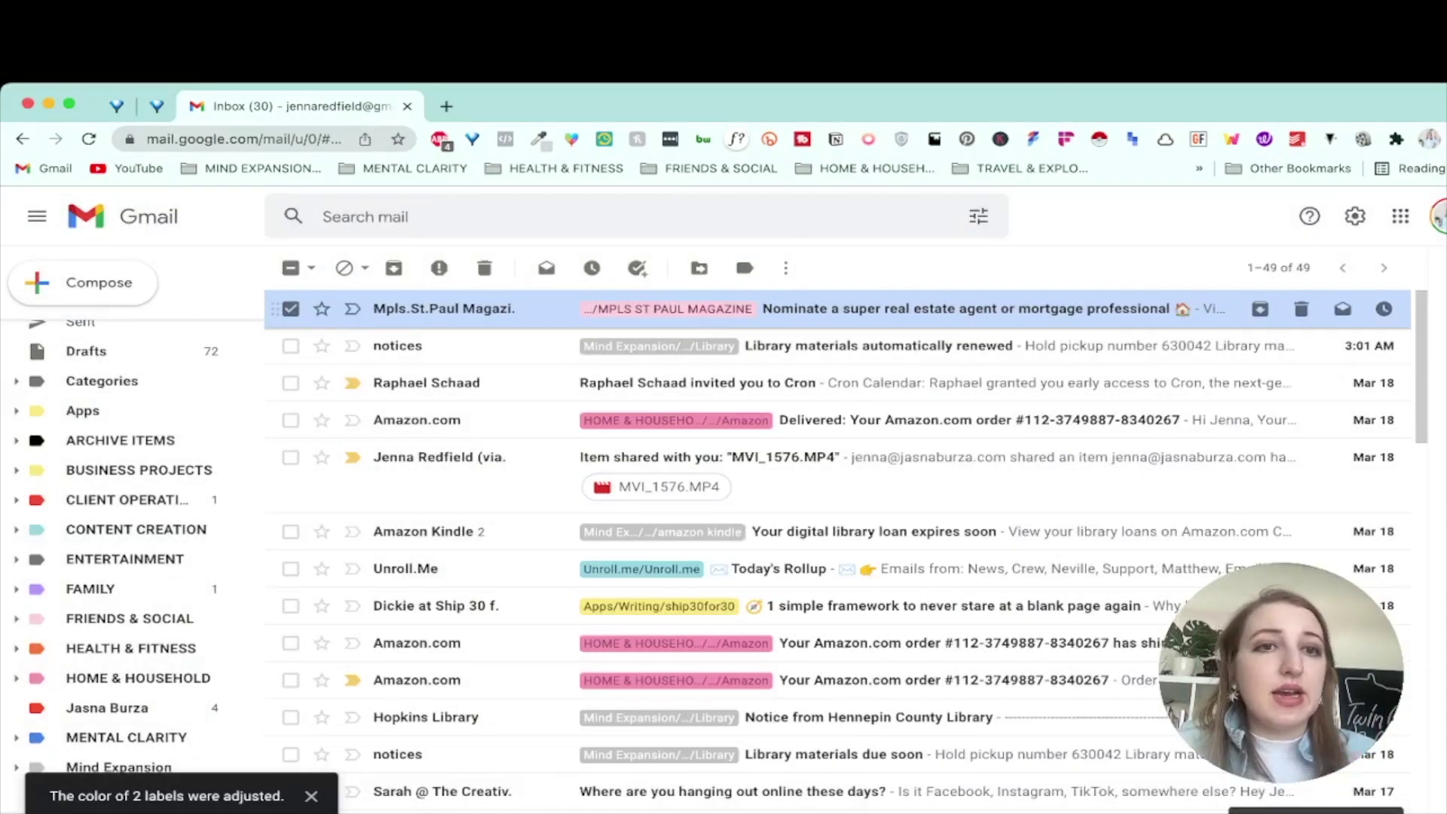
{"action": "left_click", "coordinate": [291, 308]}
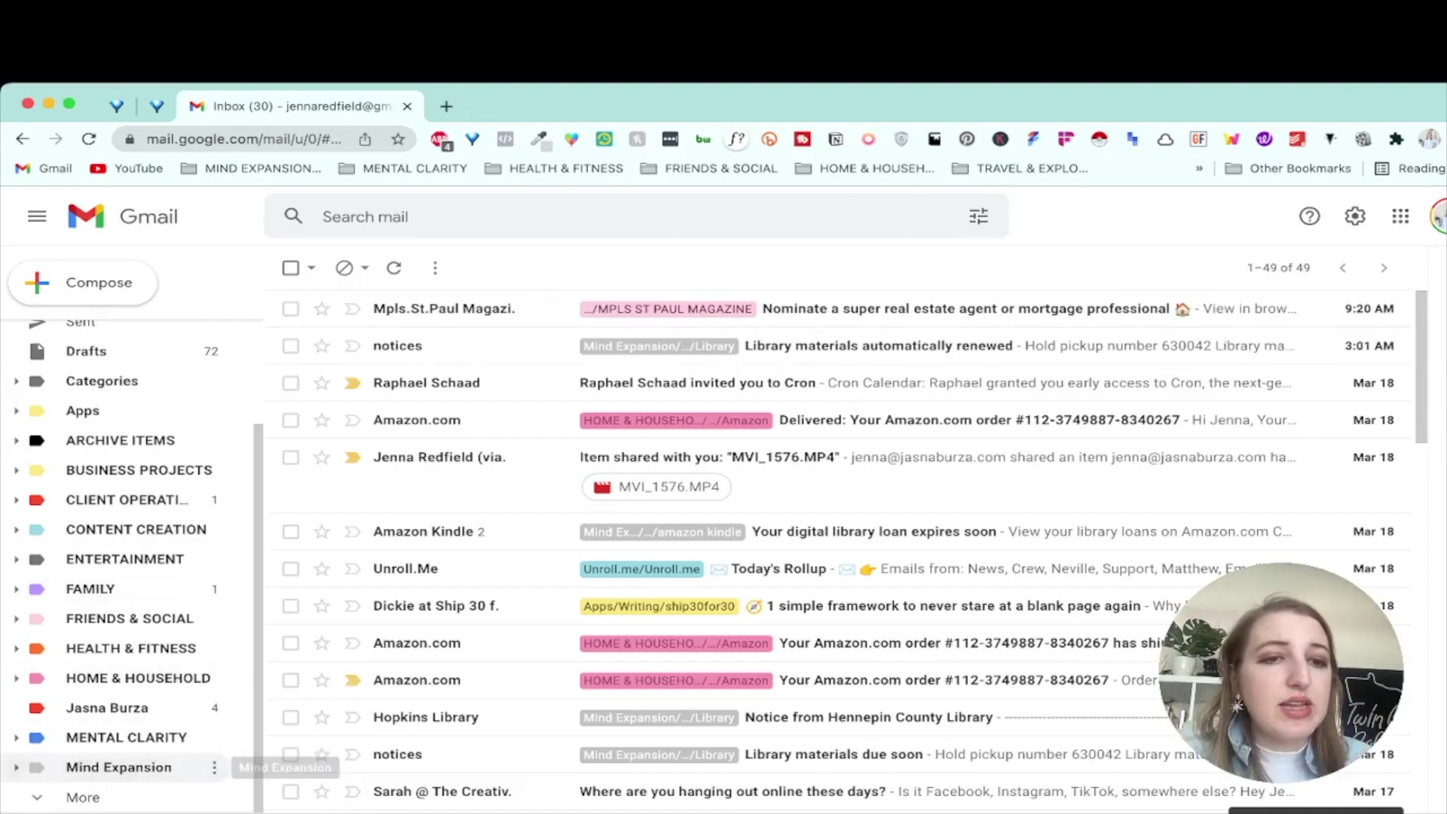
- Expand the Mind Expansion label and look through the Today's Rollup email from Unroll.Me
{"action": "left_click", "coordinate": [16, 767]}
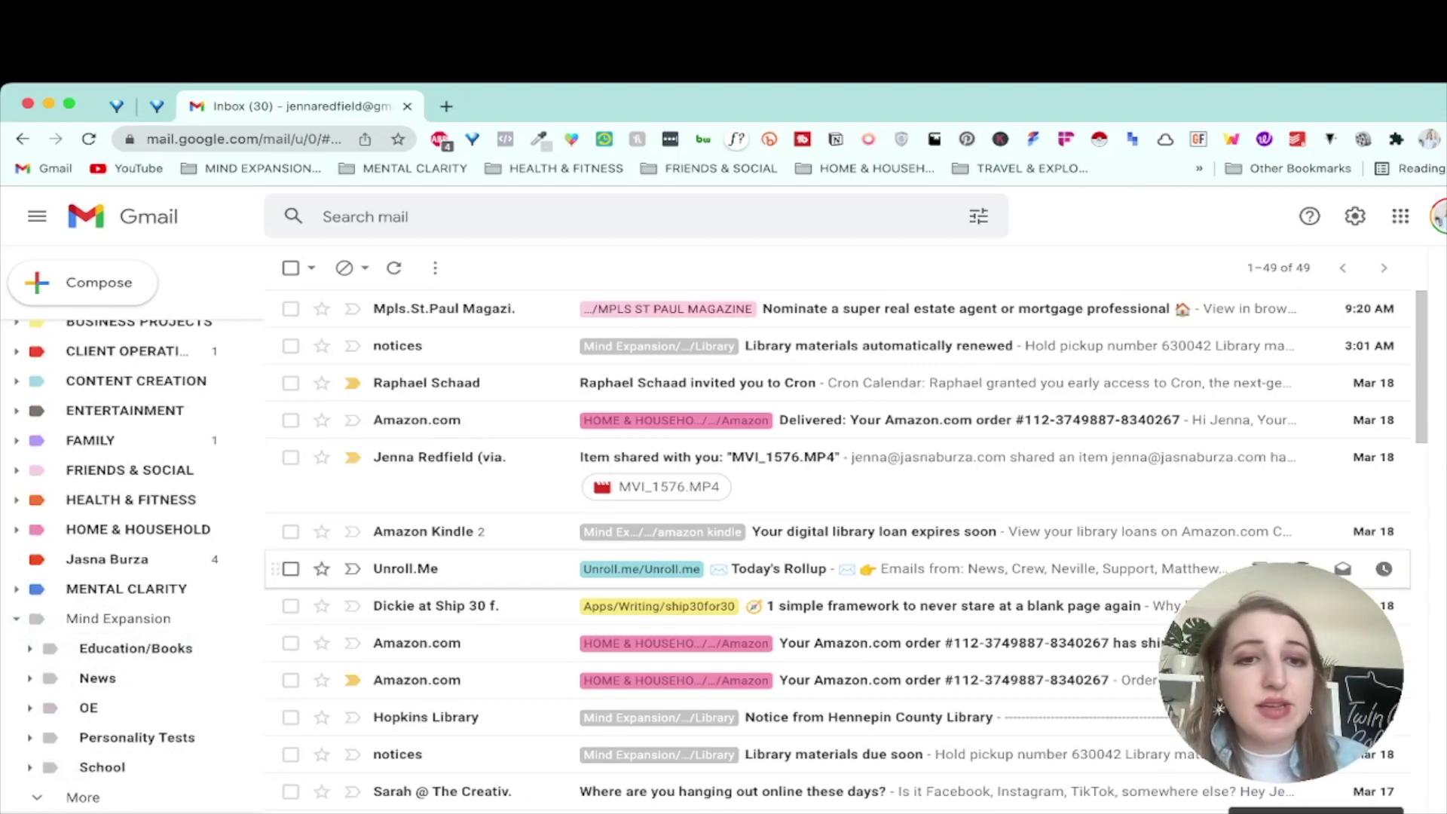
{"action": "left_click", "coordinate": [778, 568]}
{"action": "scroll", "coordinate": [867, 550], "scroll_direction": "down", "scroll_amount": 4}
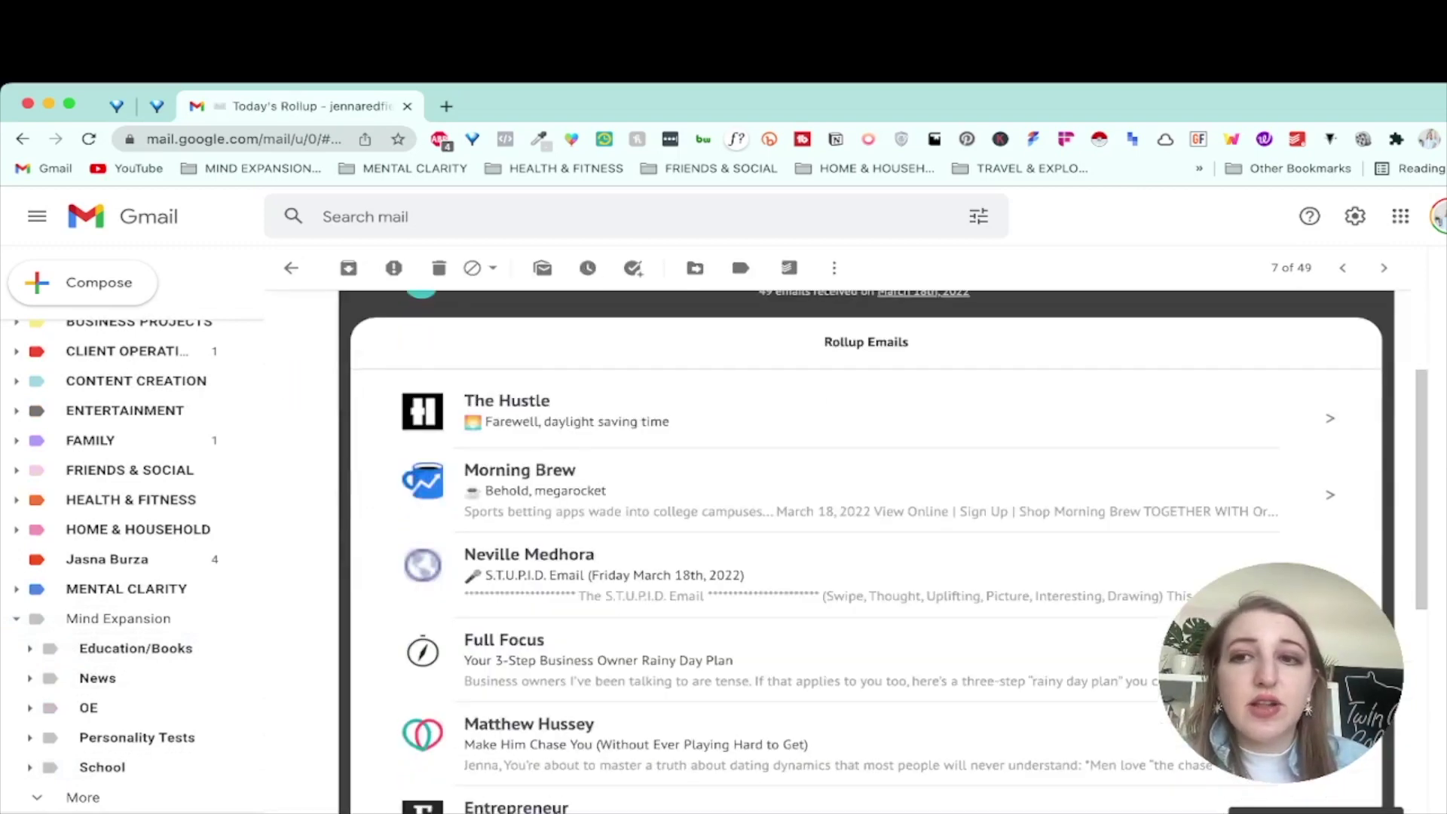
{"action": "scroll", "coordinate": [867, 550], "scroll_direction": "down", "scroll_amount": 6}
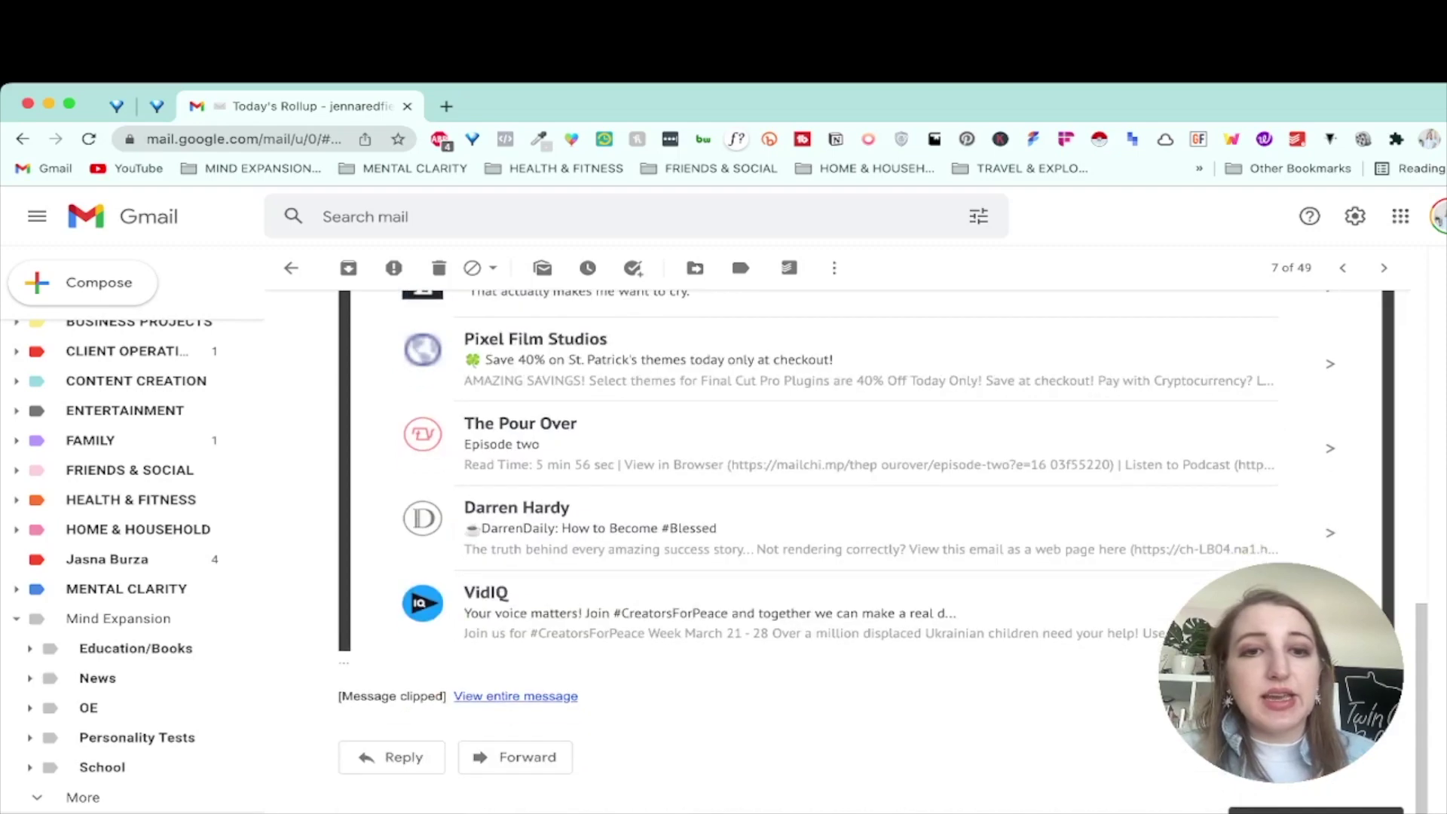
{"action": "scroll", "coordinate": [867, 490], "scroll_direction": "up", "scroll_amount": 10}
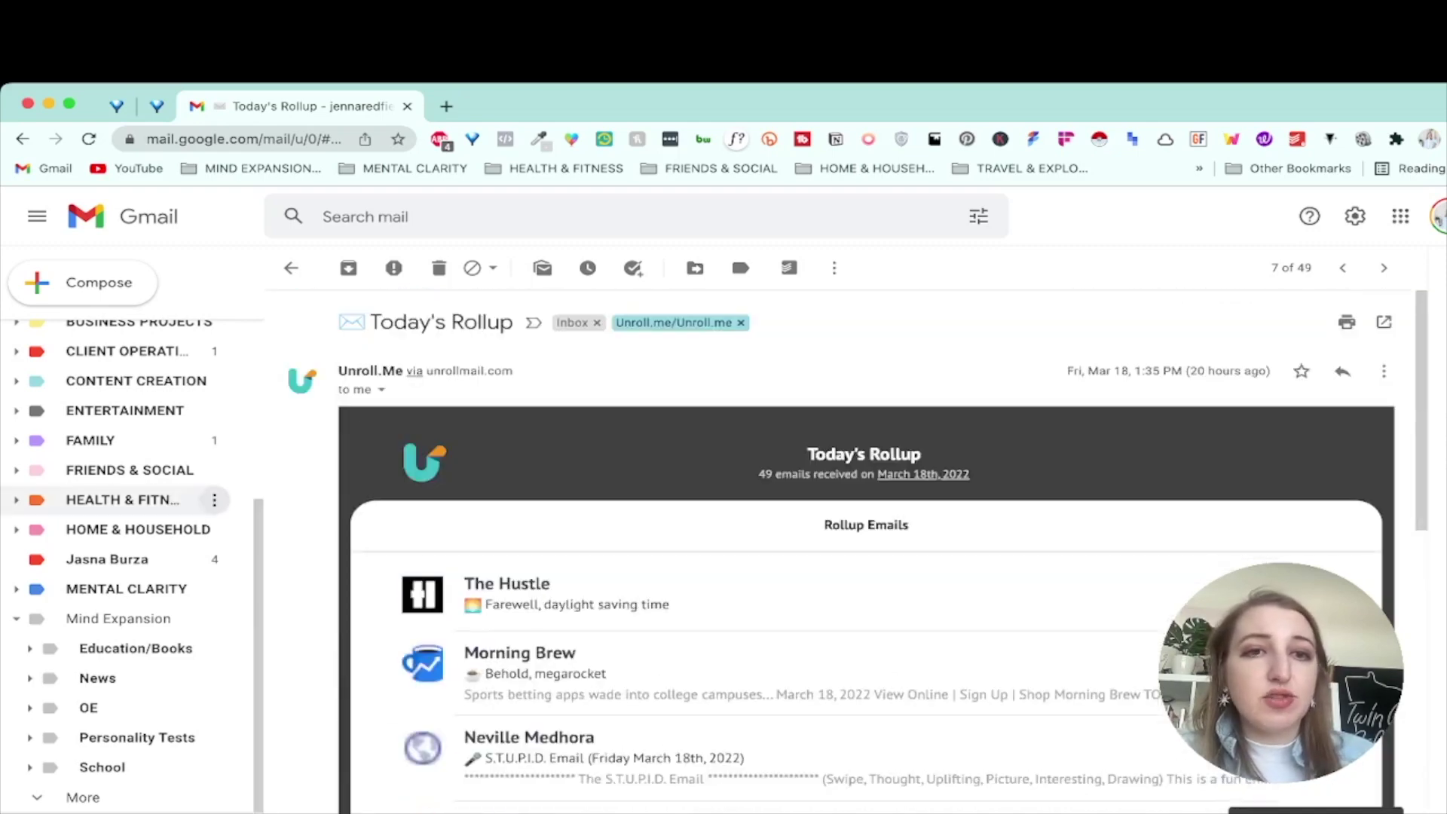
{"action": "scroll", "coordinate": [151, 490], "scroll_direction": "up", "scroll_amount": 4}
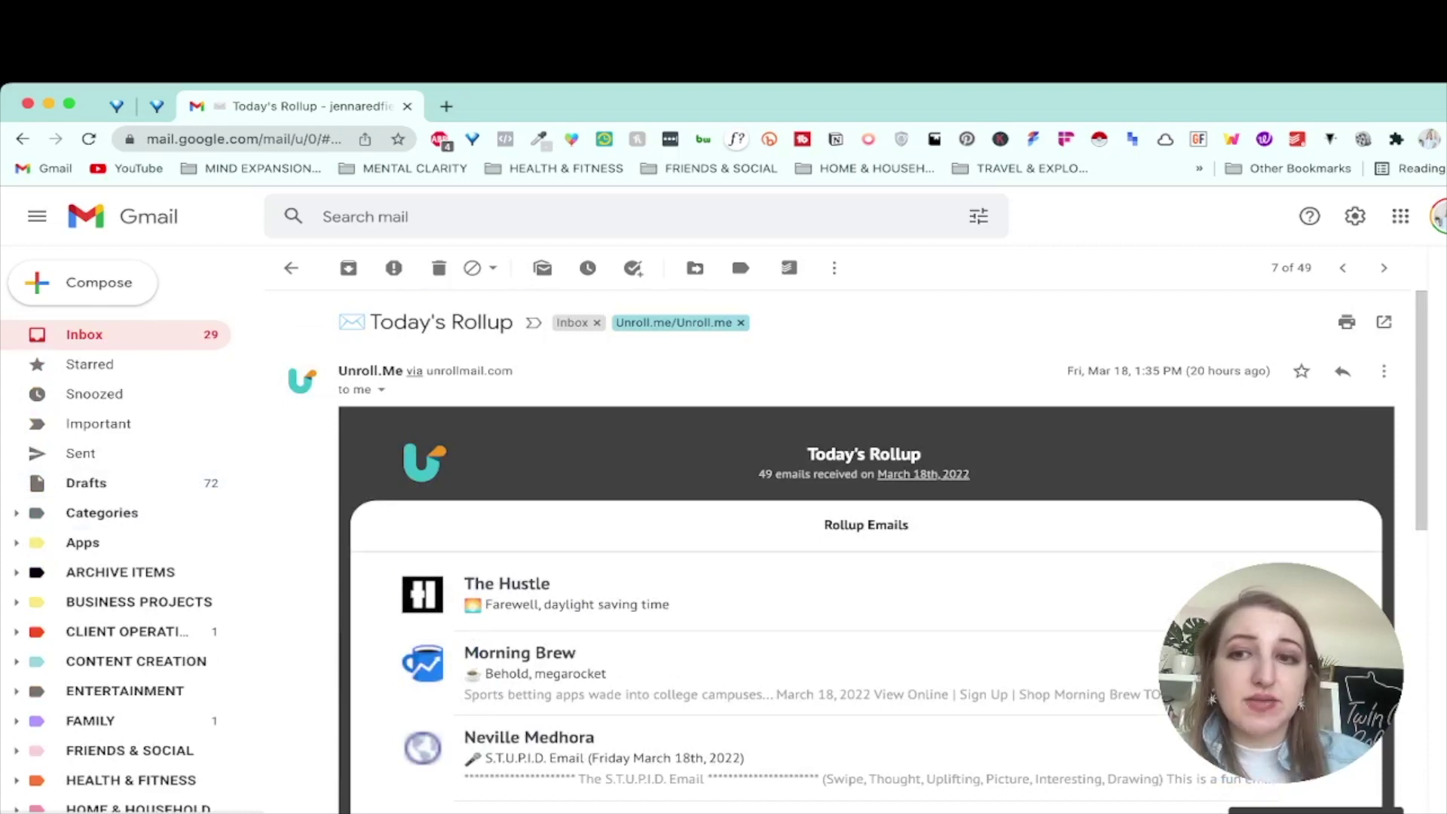
{"action": "scroll", "coordinate": [867, 528], "scroll_direction": "down", "scroll_amount": 7}
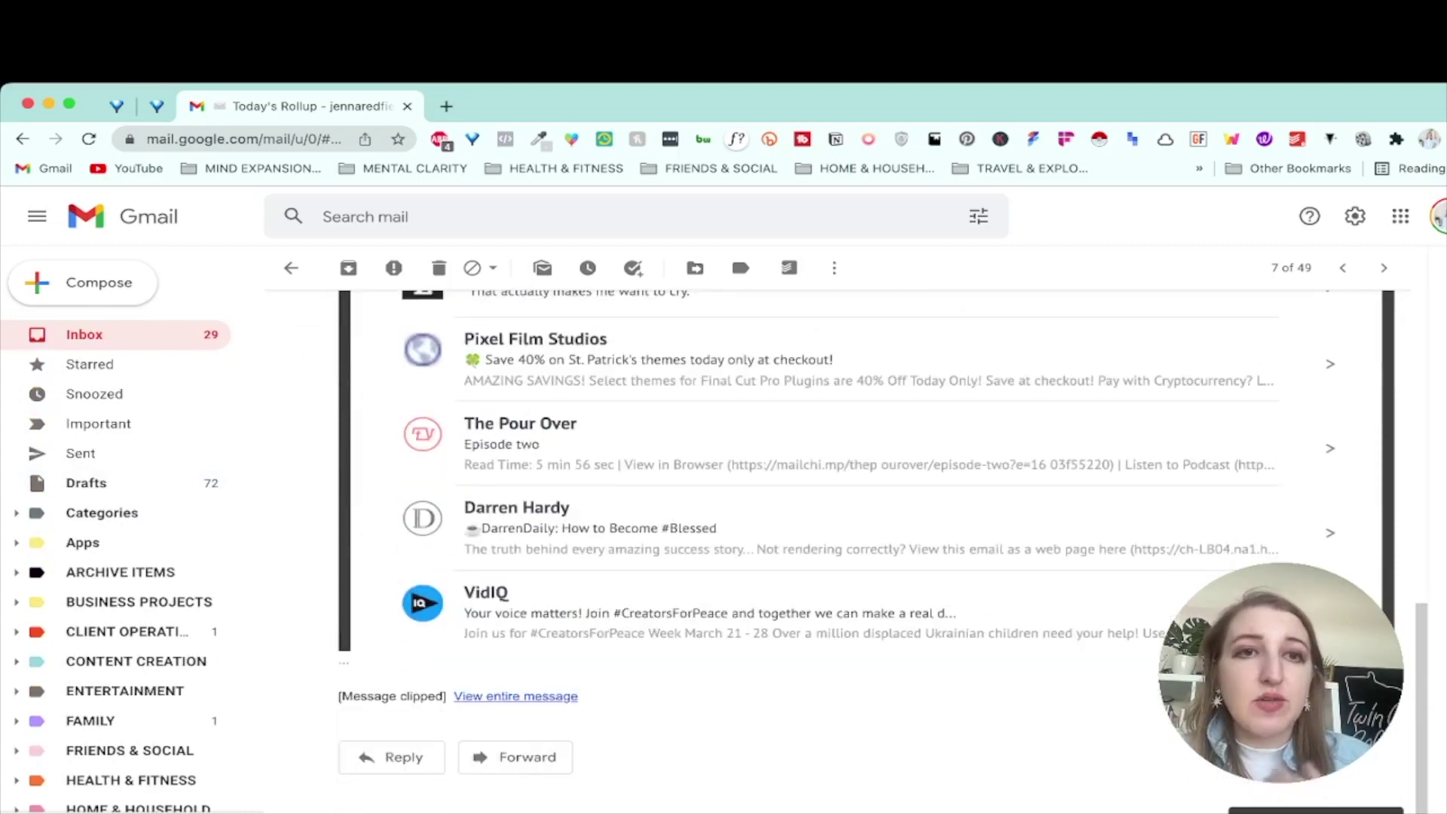
- View the entire Today's Rollup message in full, look through its list of emails, and return to the inbox
{"action": "left_click", "coordinate": [516, 696]}
{"action": "scroll", "coordinate": [724, 497], "scroll_direction": "down", "scroll_amount": 8}
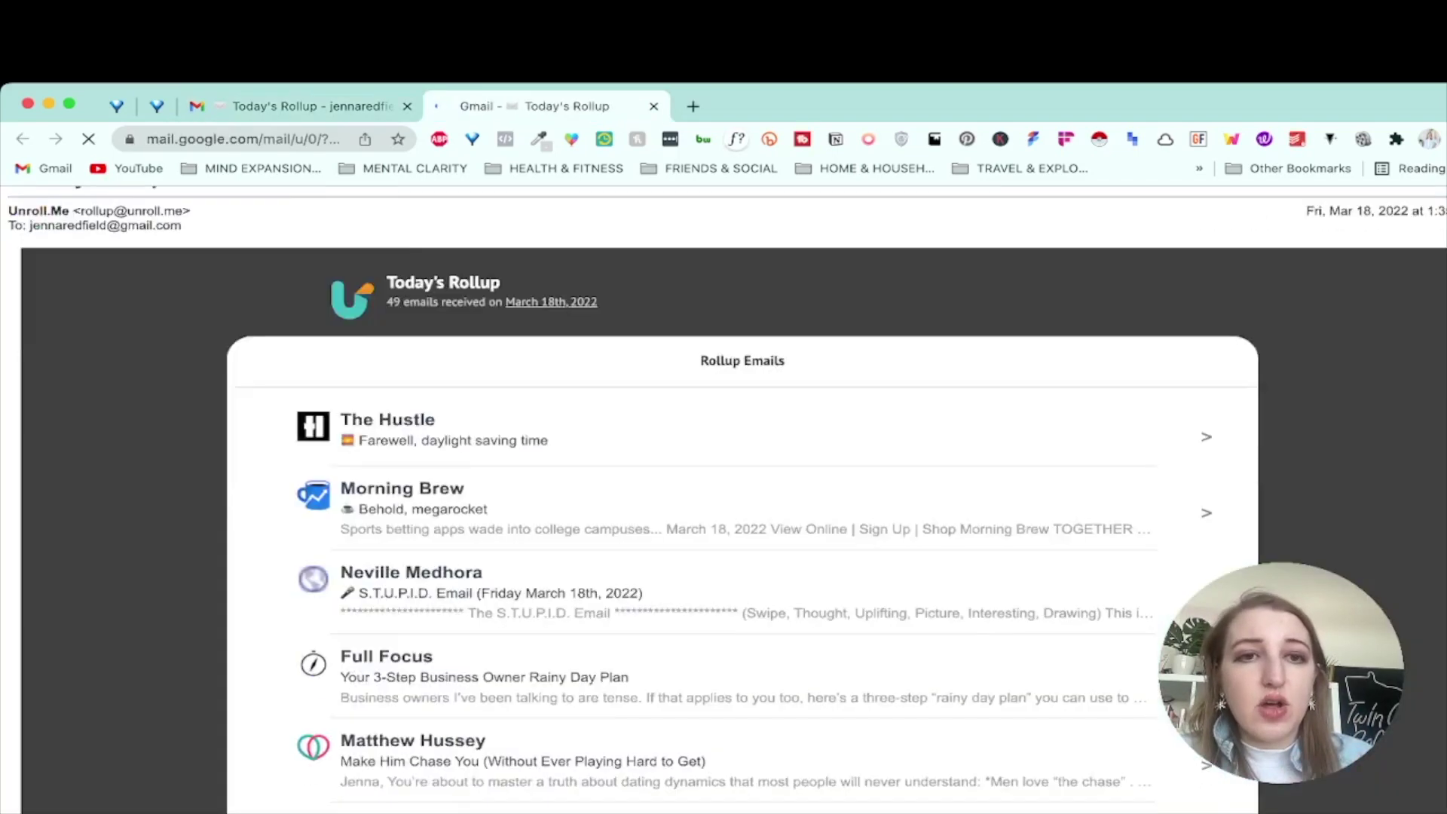
{"action": "scroll", "coordinate": [742, 497], "scroll_direction": "down", "scroll_amount": 9}
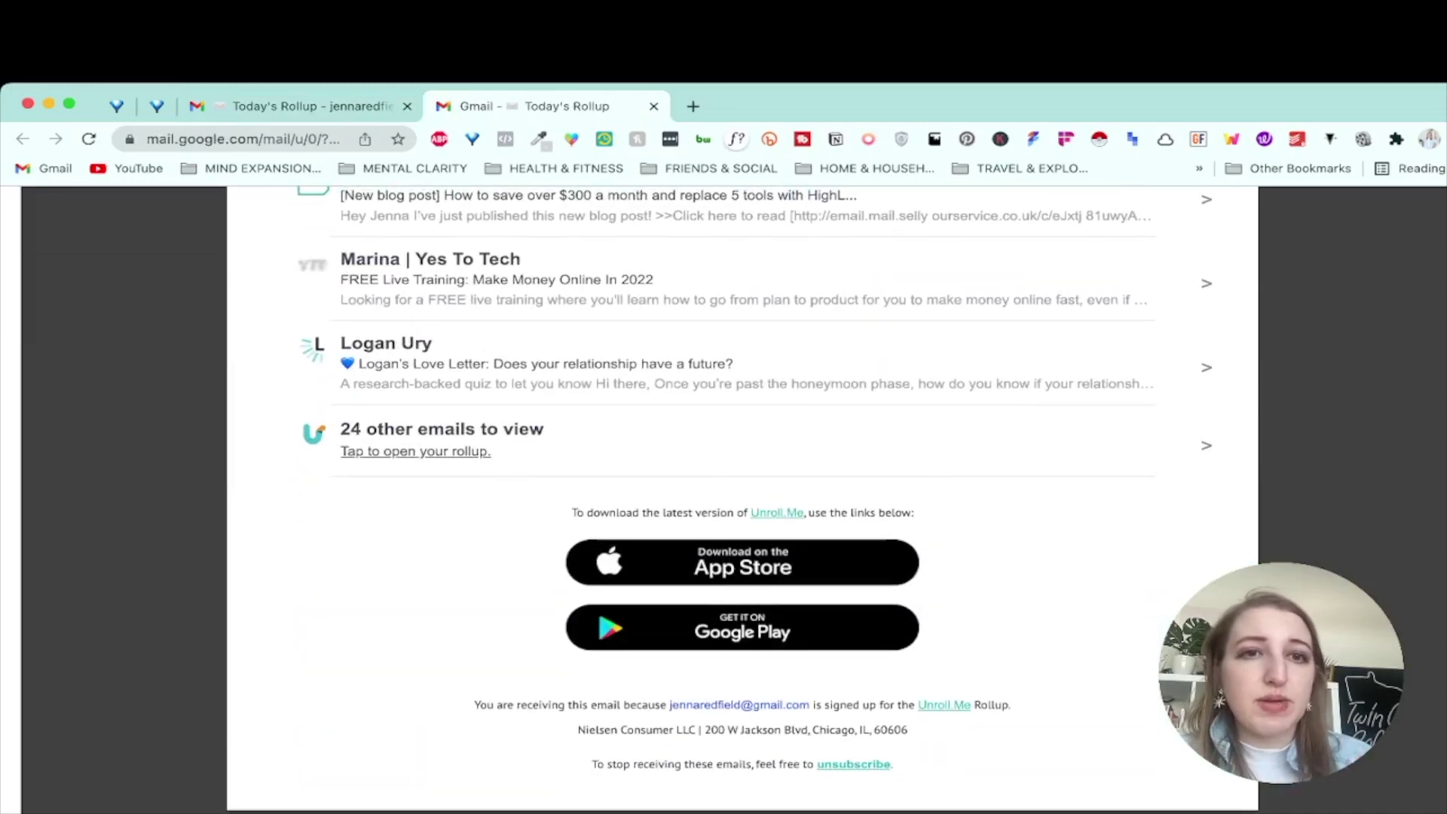
{"action": "scroll", "coordinate": [742, 498], "scroll_direction": "up", "scroll_amount": 15}
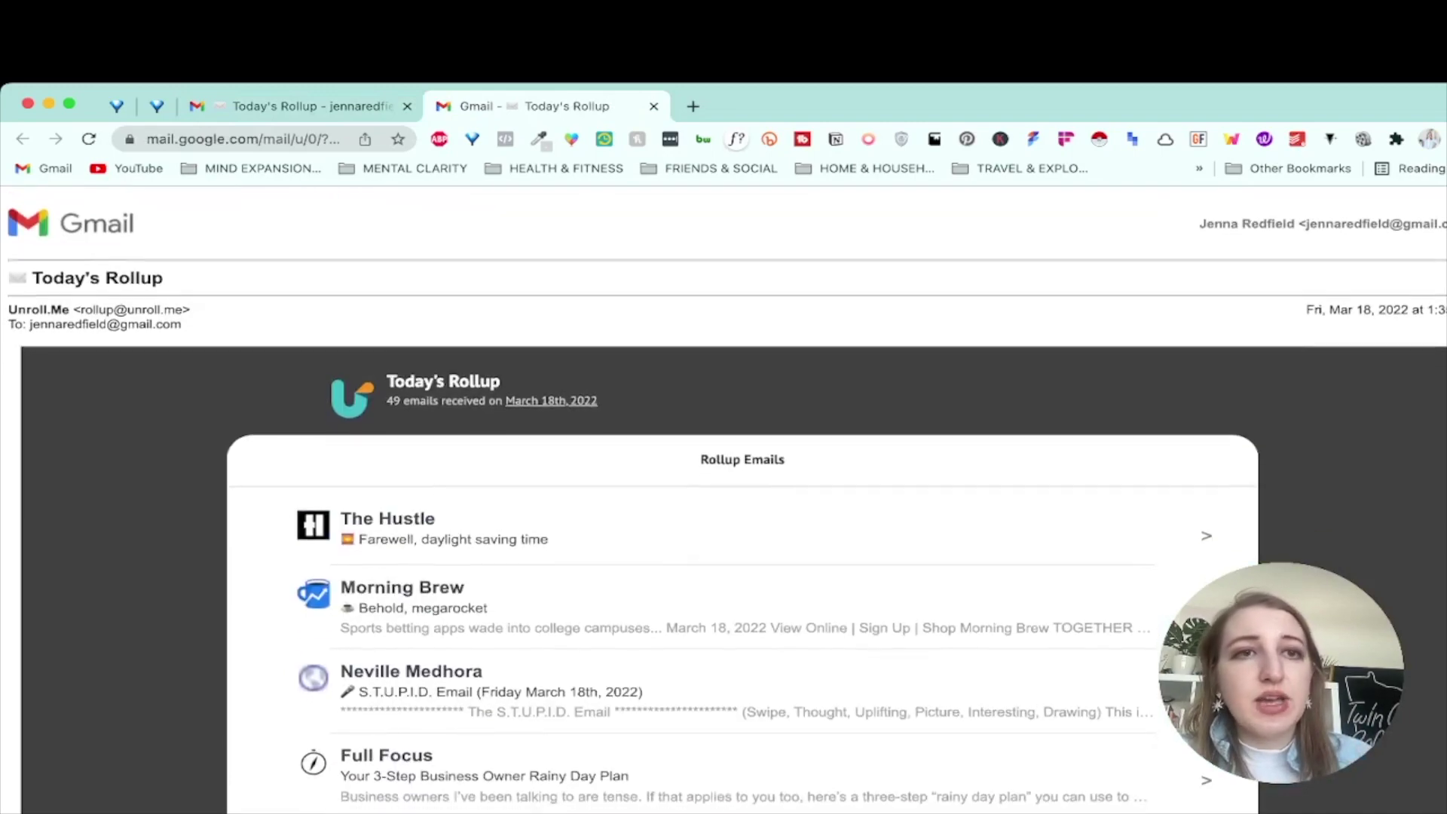
{"action": "key", "text": "super+w"}
{"action": "left_click", "coordinate": [84, 334]}
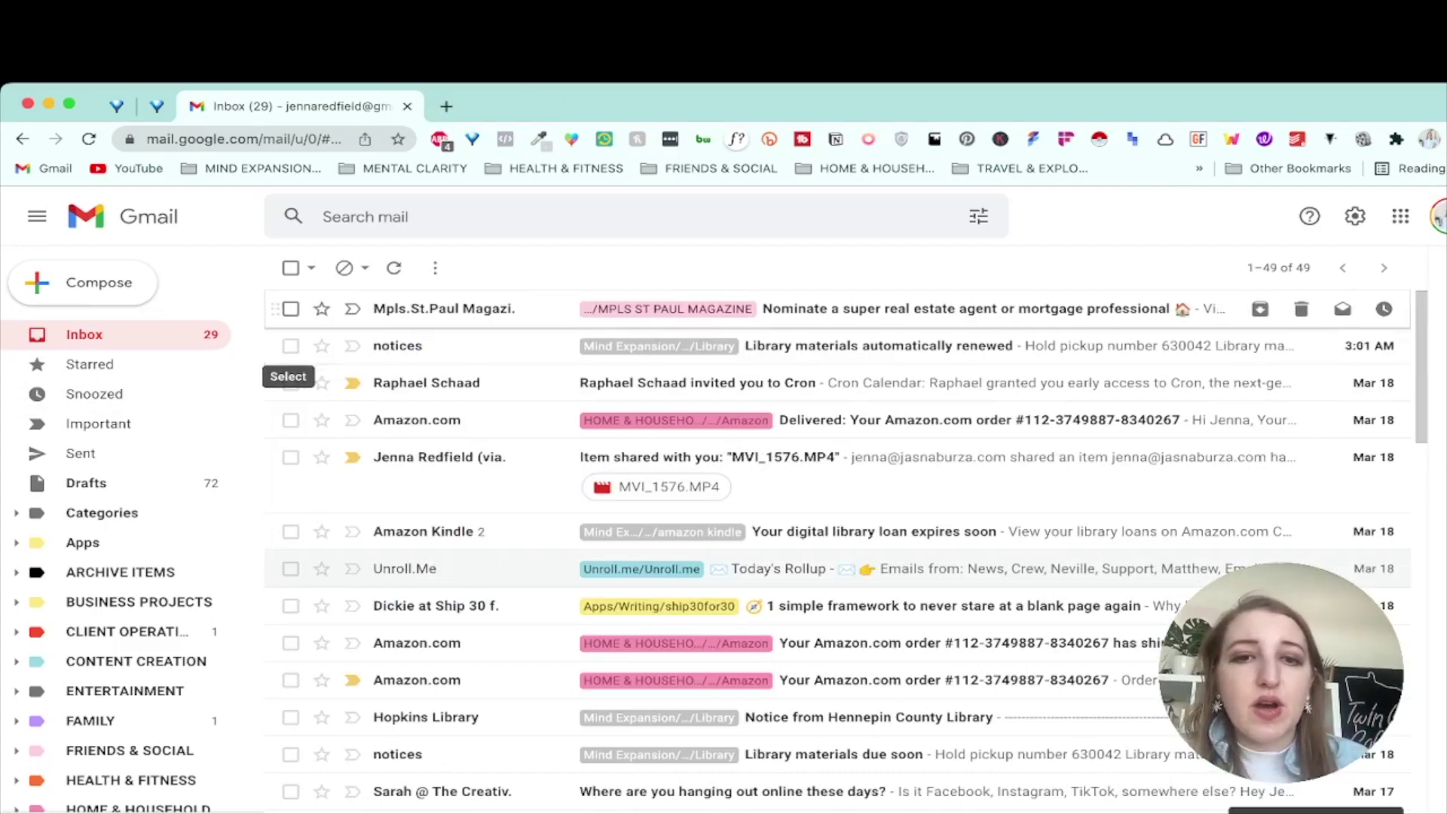
- Archive the three Amazon.com order and delivery emails from the inbox
{"action": "left_click", "coordinate": [290, 643]}
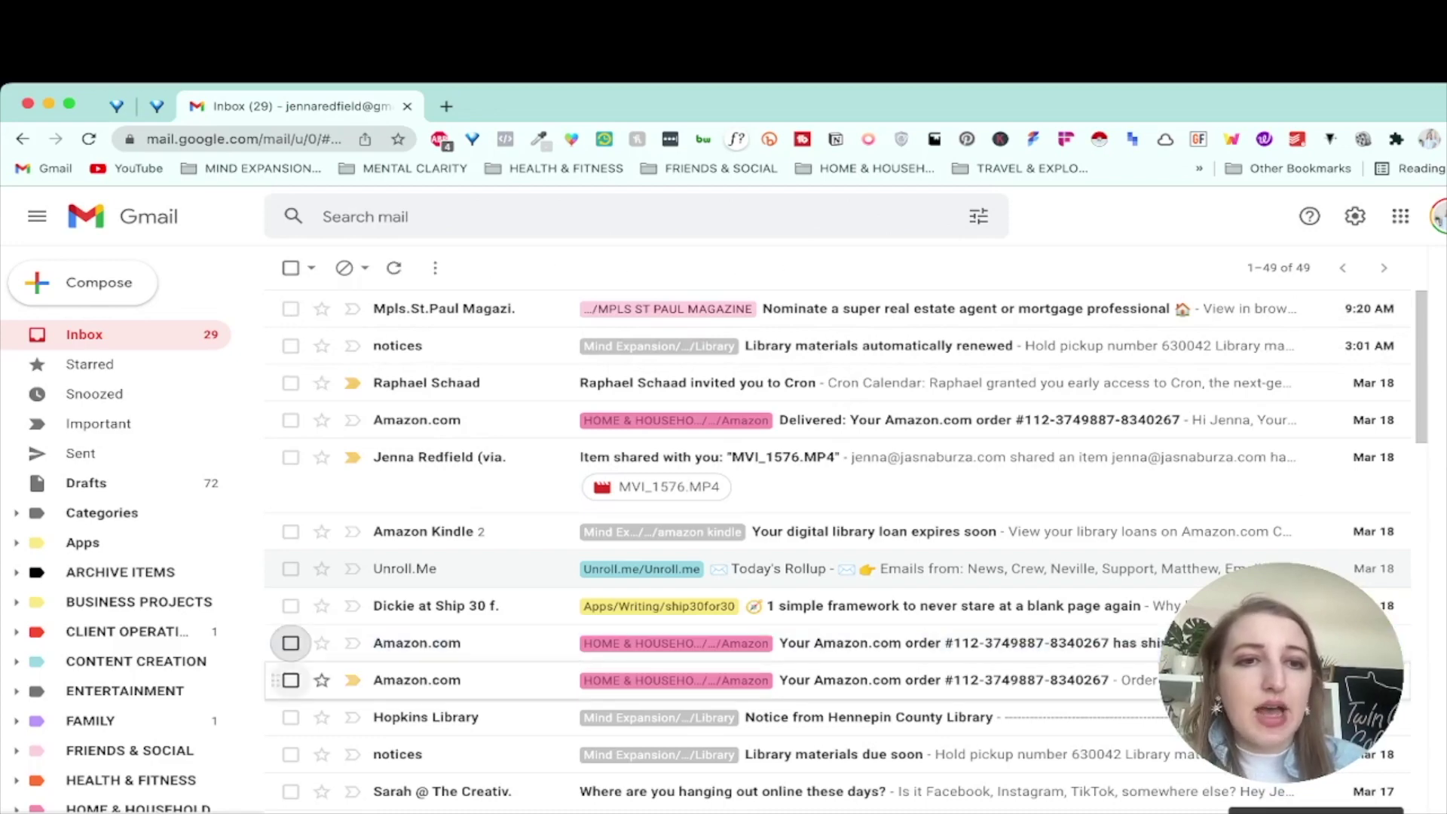
{"action": "left_click", "coordinate": [290, 680]}
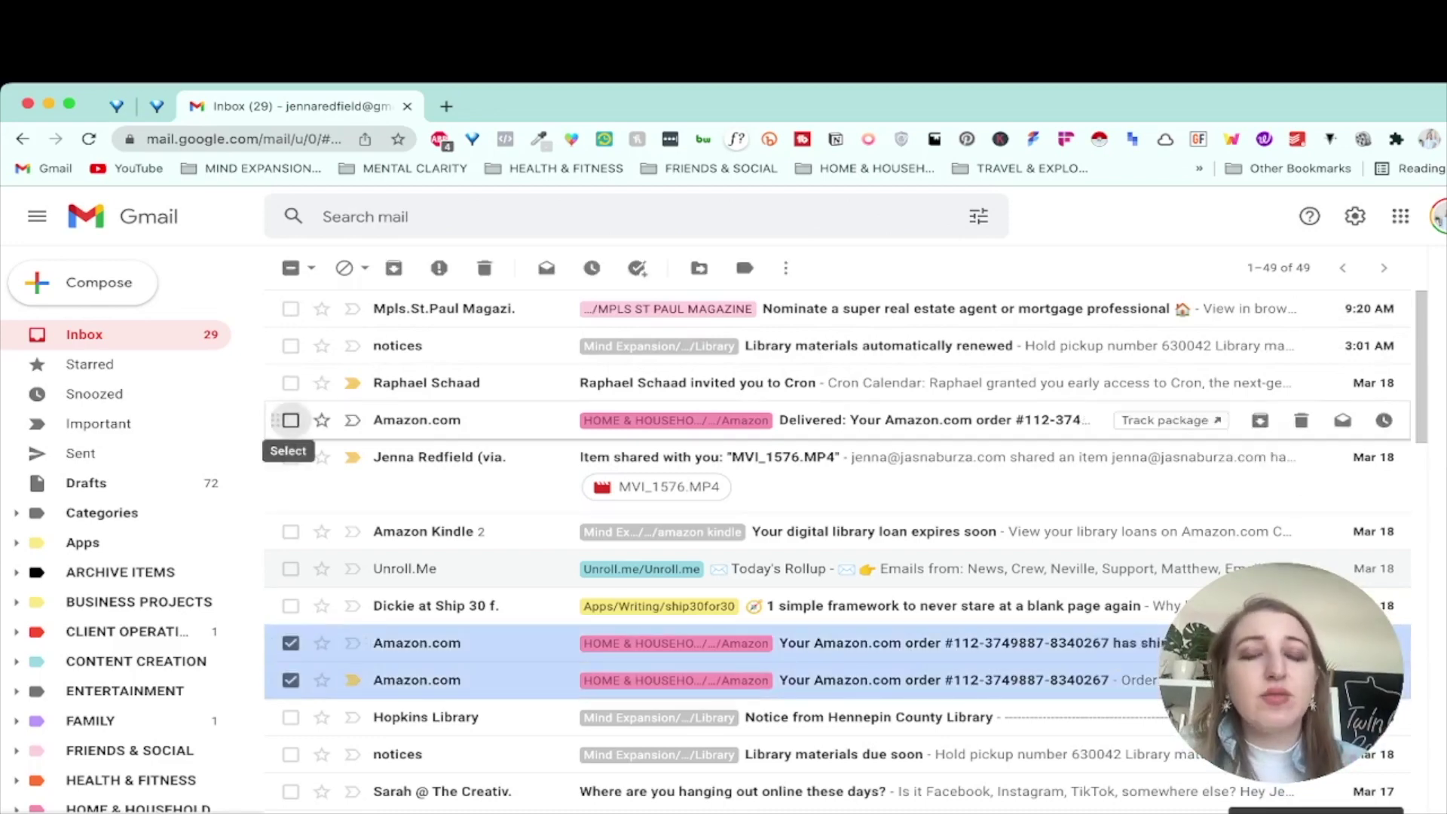
{"action": "left_click", "coordinate": [290, 420]}
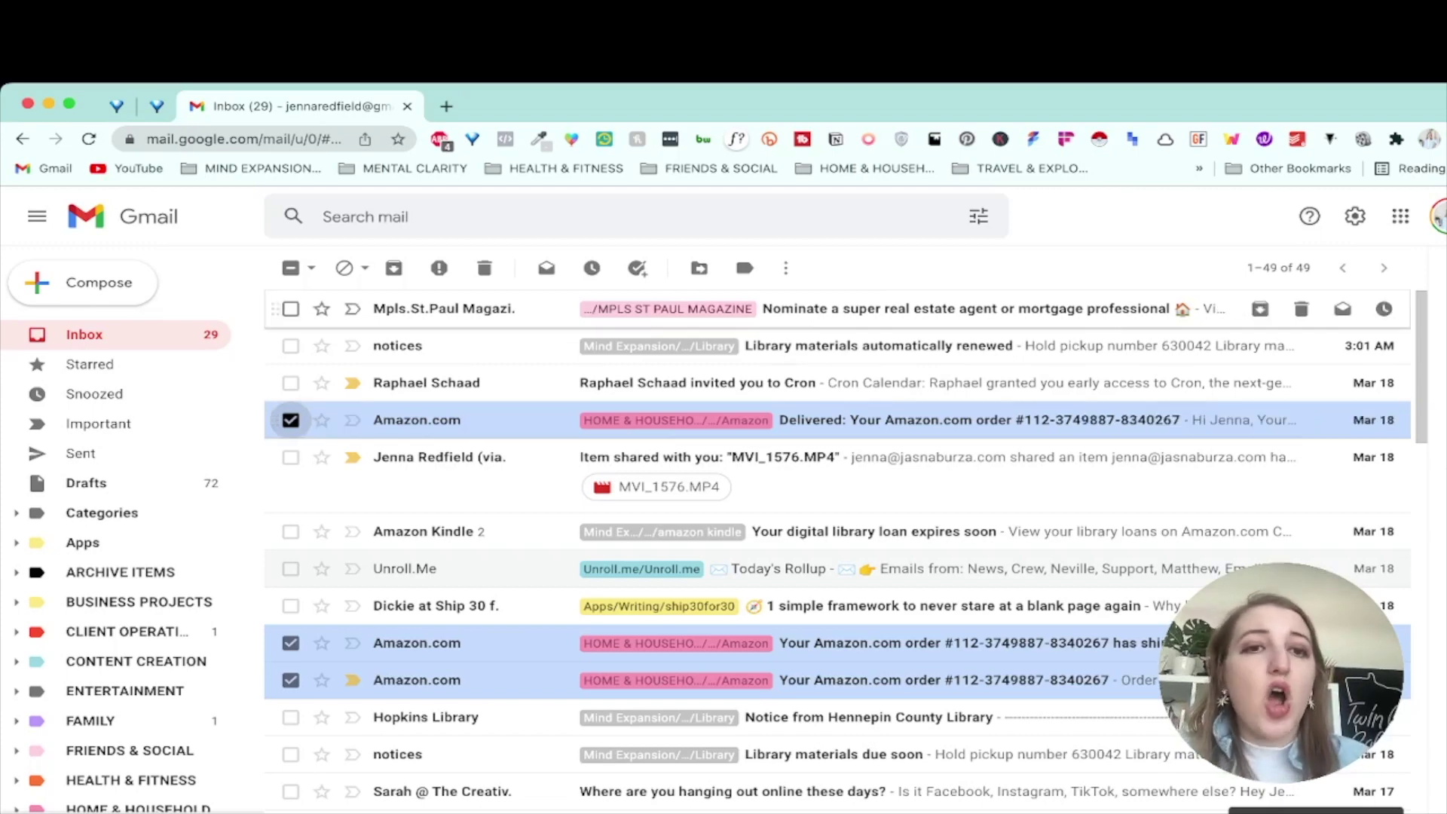
{"action": "left_click", "coordinate": [393, 268]}
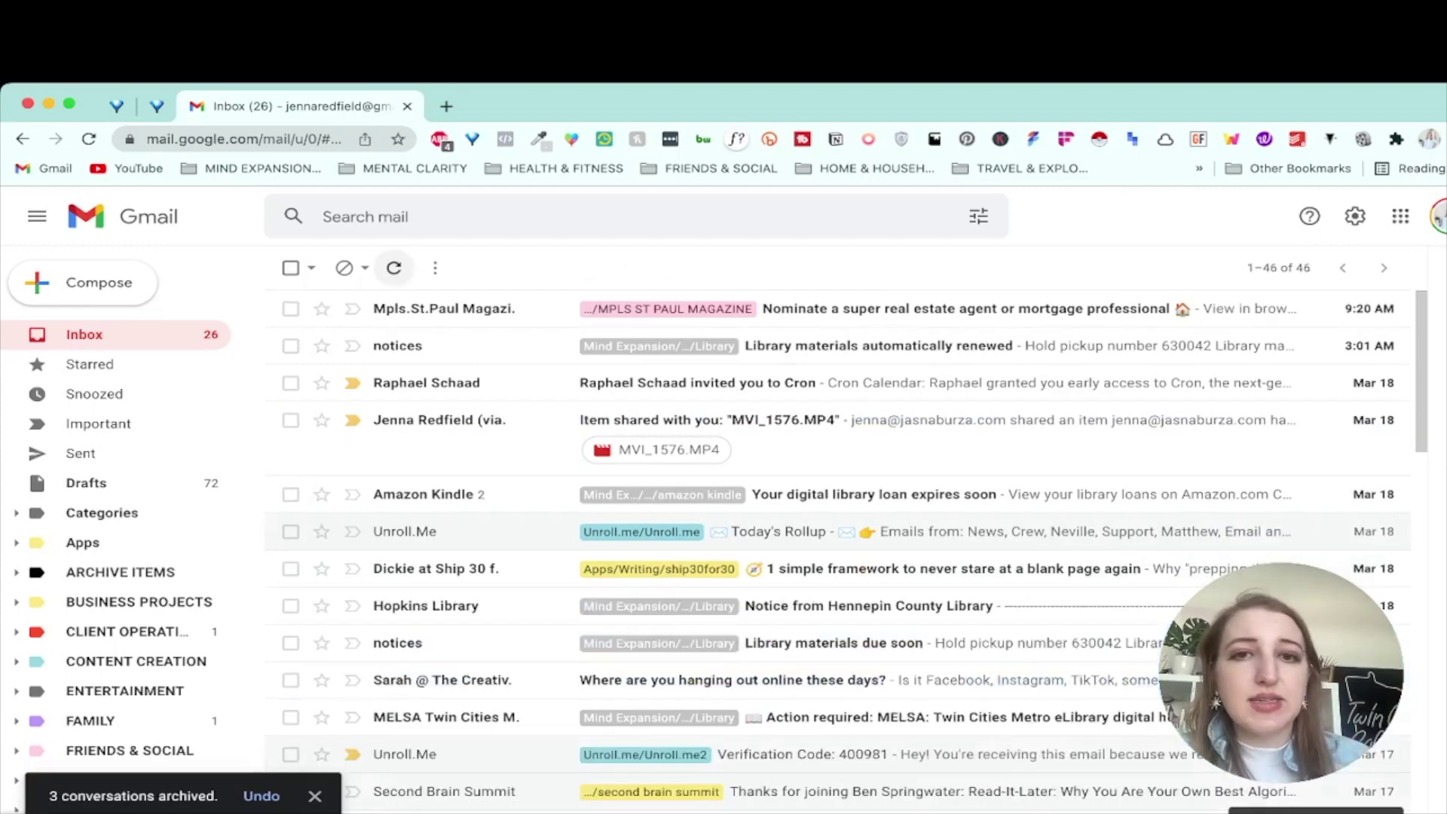
- Label the Cron invitation email with a new label, Cron, nested under Apps/Apps/productivity
{"action": "left_click", "coordinate": [291, 383]}
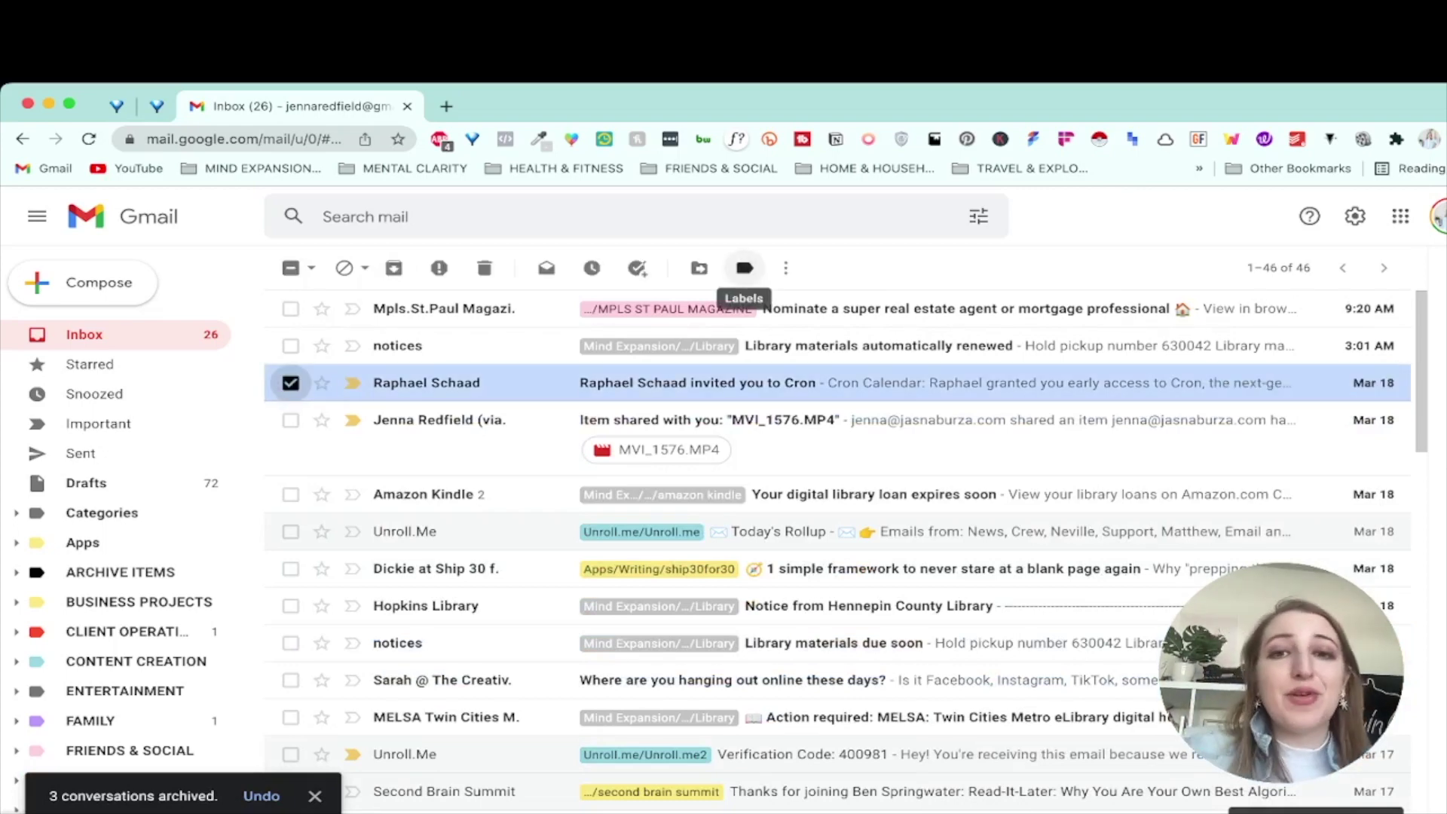
{"action": "left_click", "coordinate": [745, 268]}
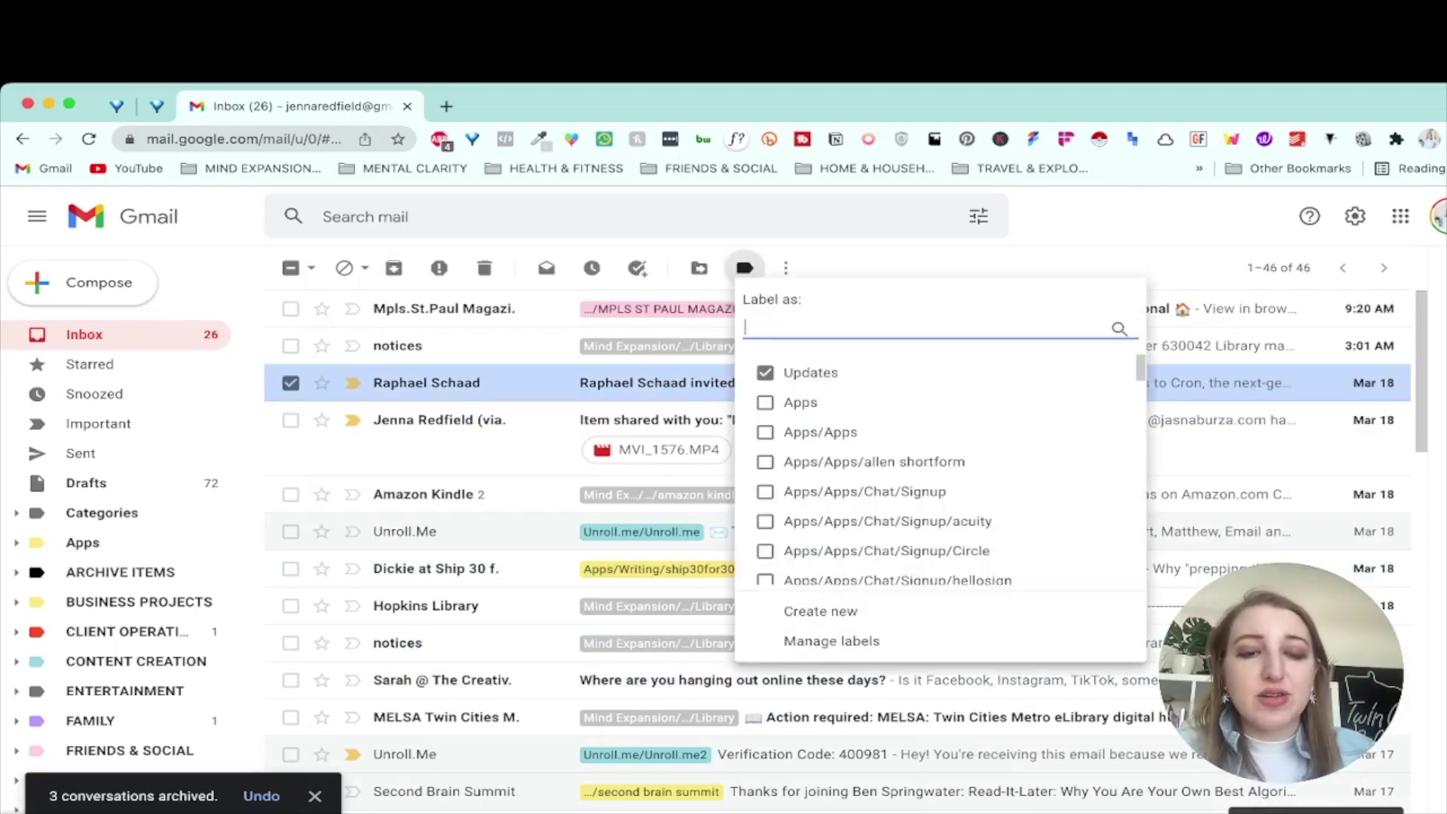
{"action": "type", "text": "Cron"}
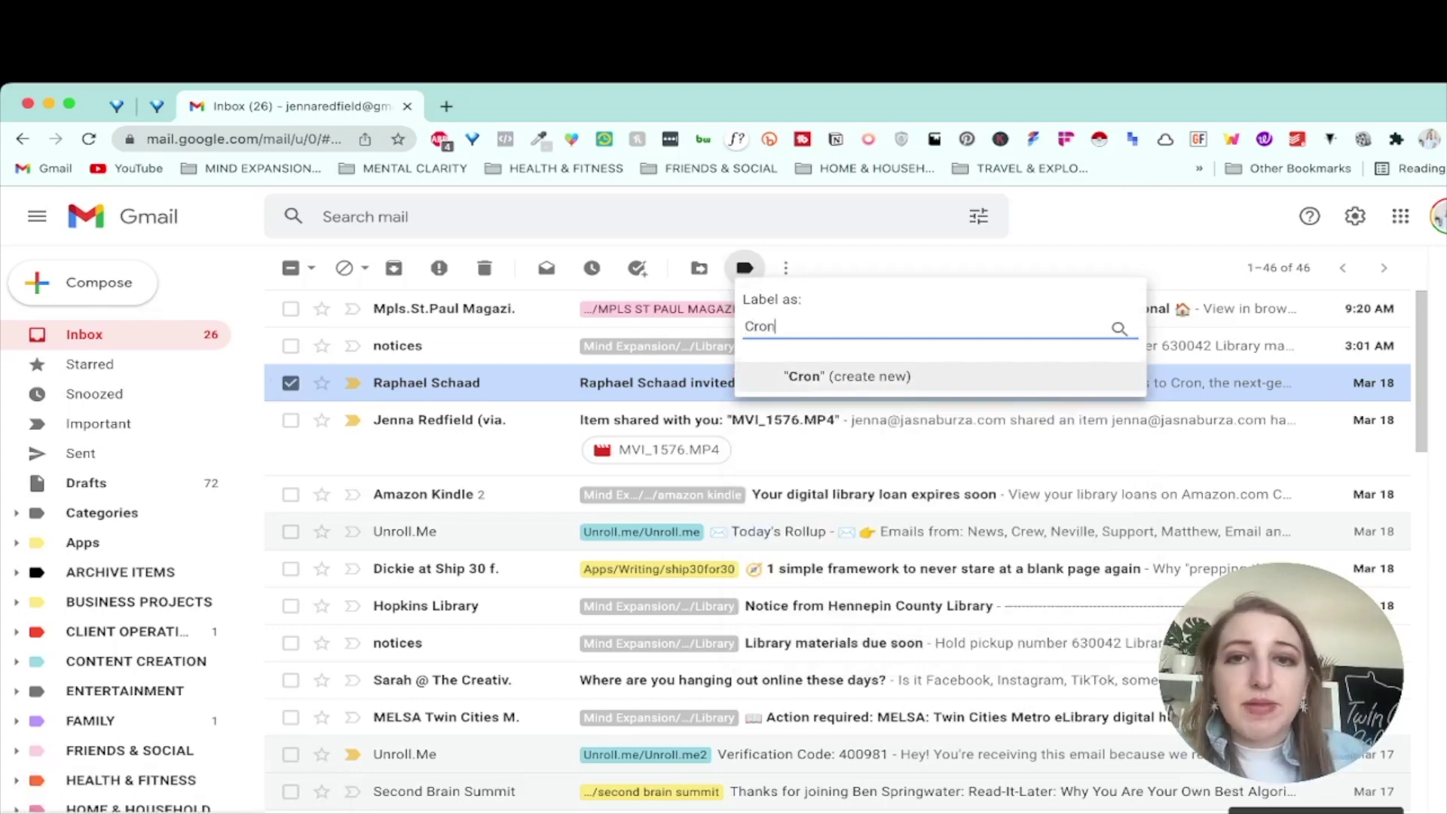
{"action": "key", "text": "Return"}
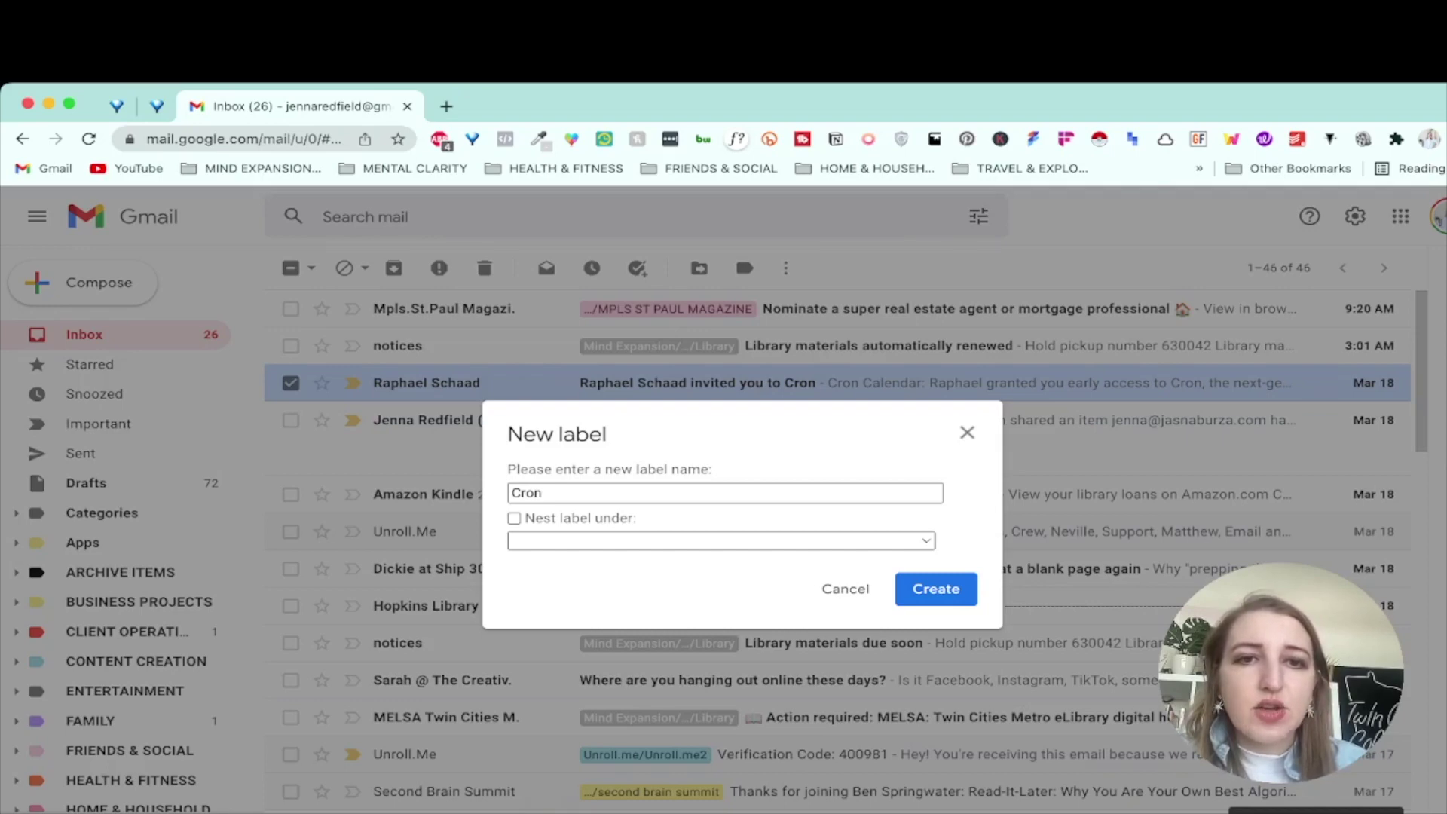
{"action": "left_click", "coordinate": [721, 540]}
{"action": "left_click", "coordinate": [935, 589]}
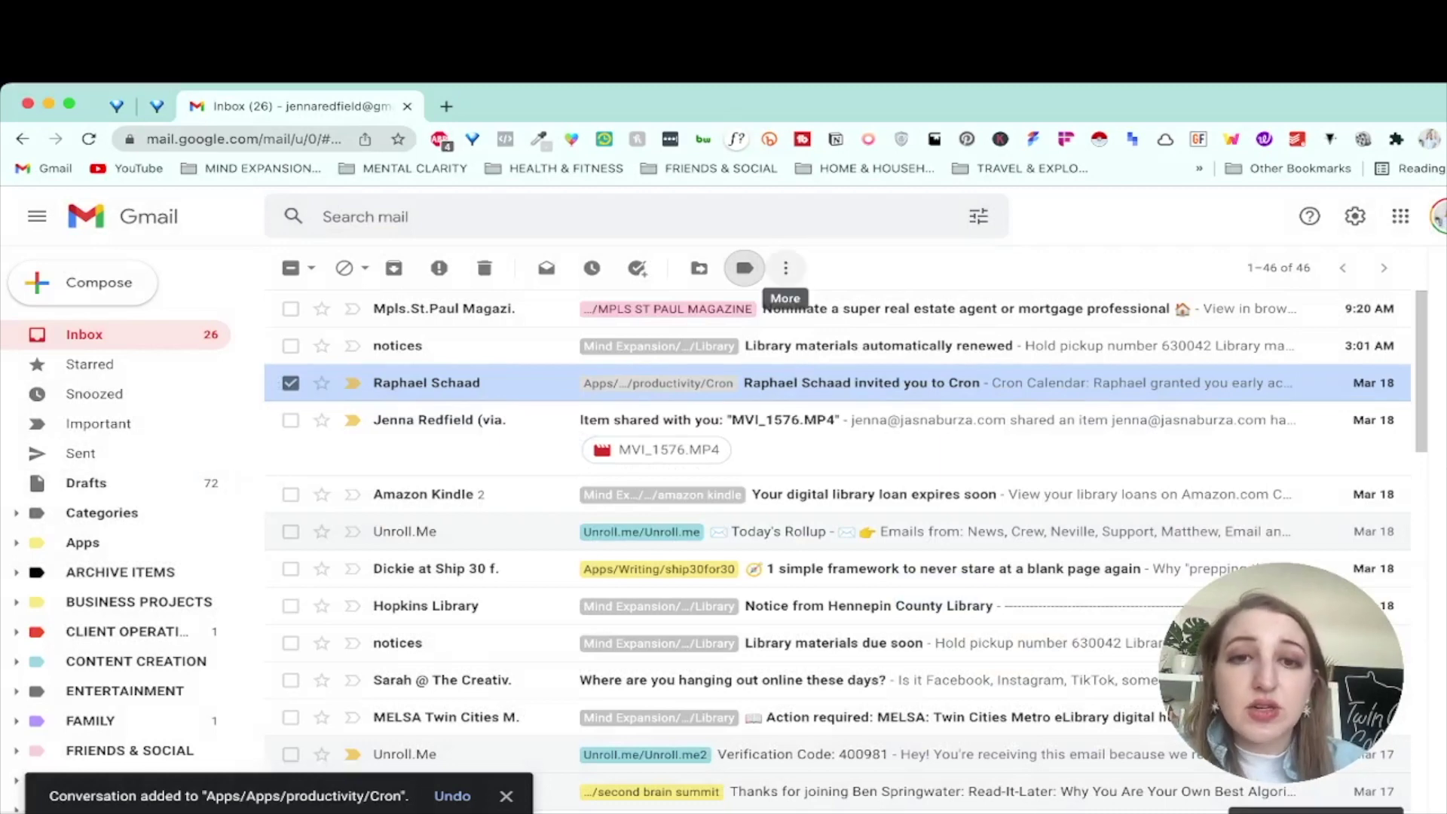
- Create a filter from the selected Cron invitation email that applies the label Apps/Apps/productivity/Cron to messages from its sender
{"action": "left_click", "coordinate": [785, 269]}
{"action": "left_click", "coordinate": [911, 386]}
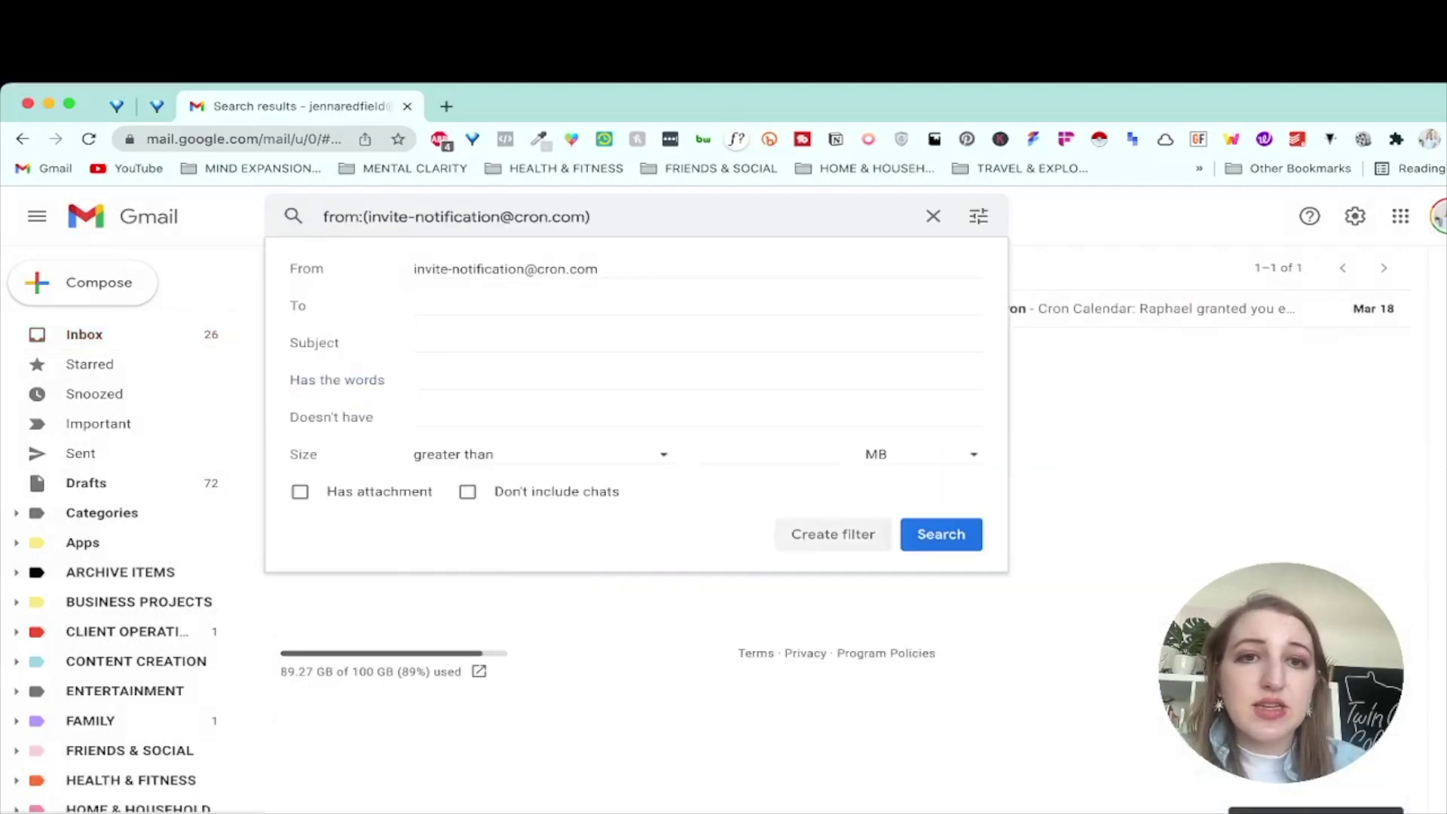
{"action": "left_click", "coordinate": [833, 533]}
{"action": "left_click", "coordinate": [483, 411]}
{"action": "scroll", "coordinate": [581, 528], "scroll_direction": "down", "scroll_amount": 5}
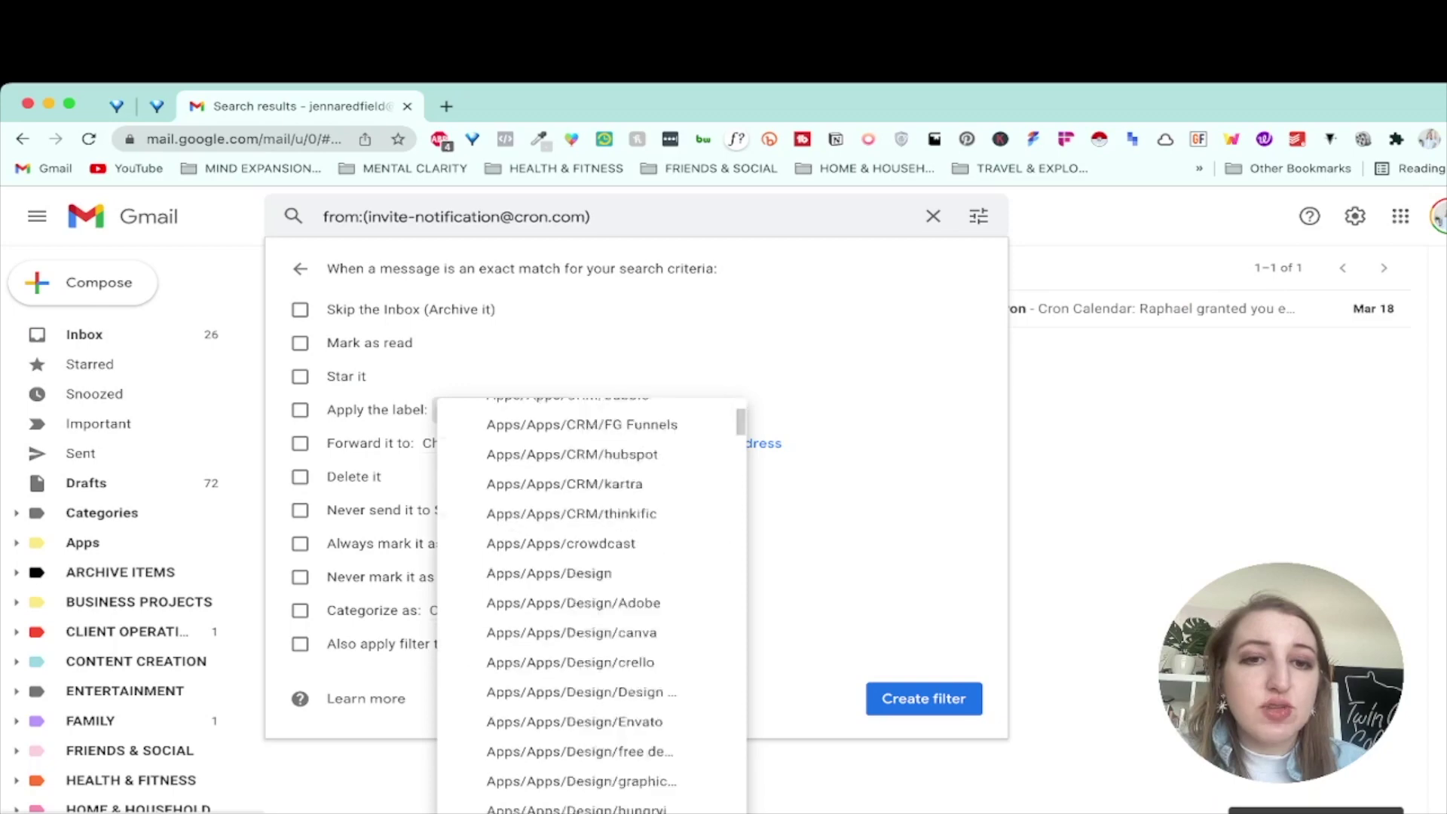
{"action": "scroll", "coordinate": [584, 603], "scroll_direction": "down", "scroll_amount": 8}
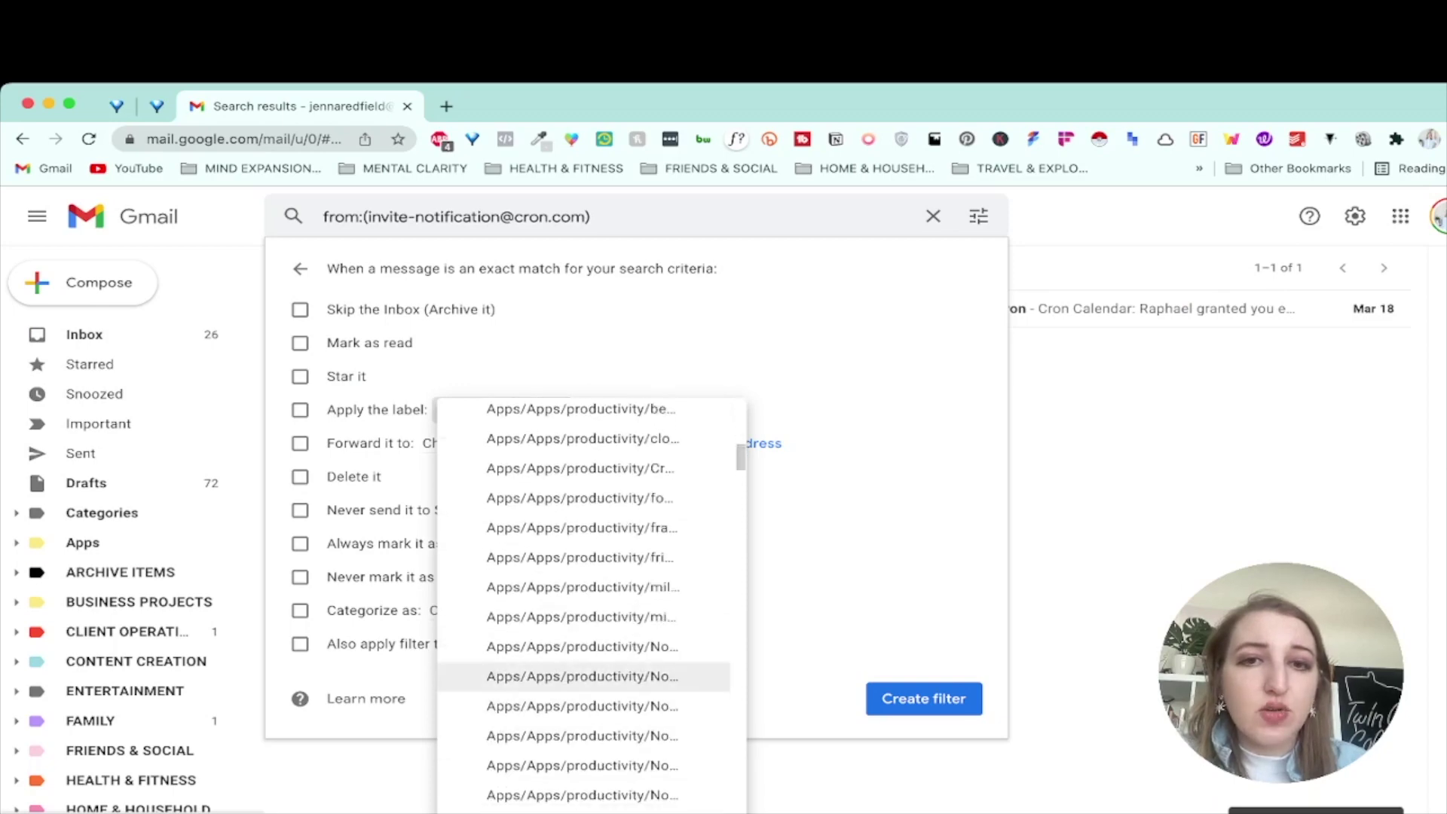
{"action": "left_click", "coordinate": [581, 468]}
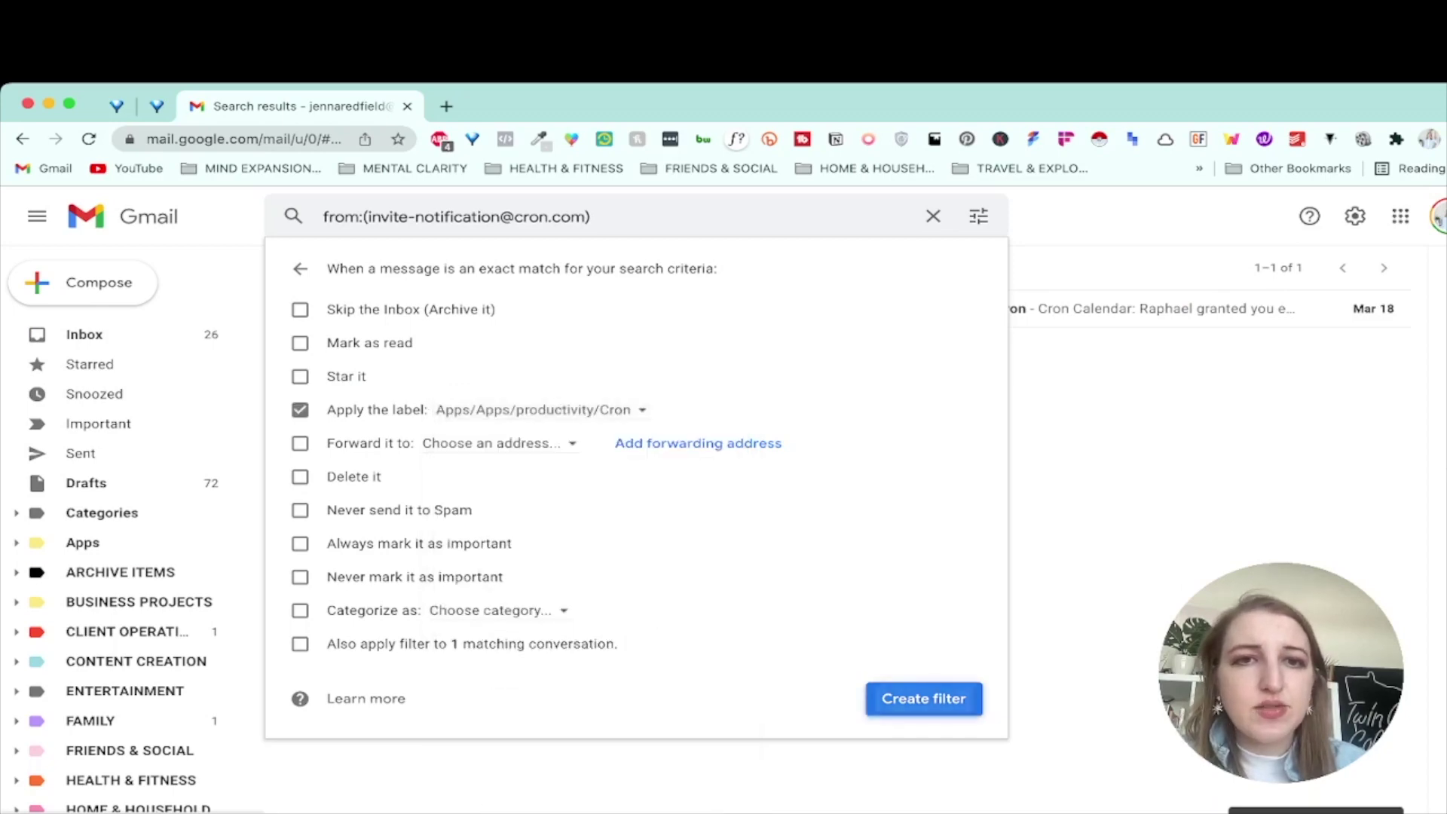
{"action": "left_click", "coordinate": [925, 699]}
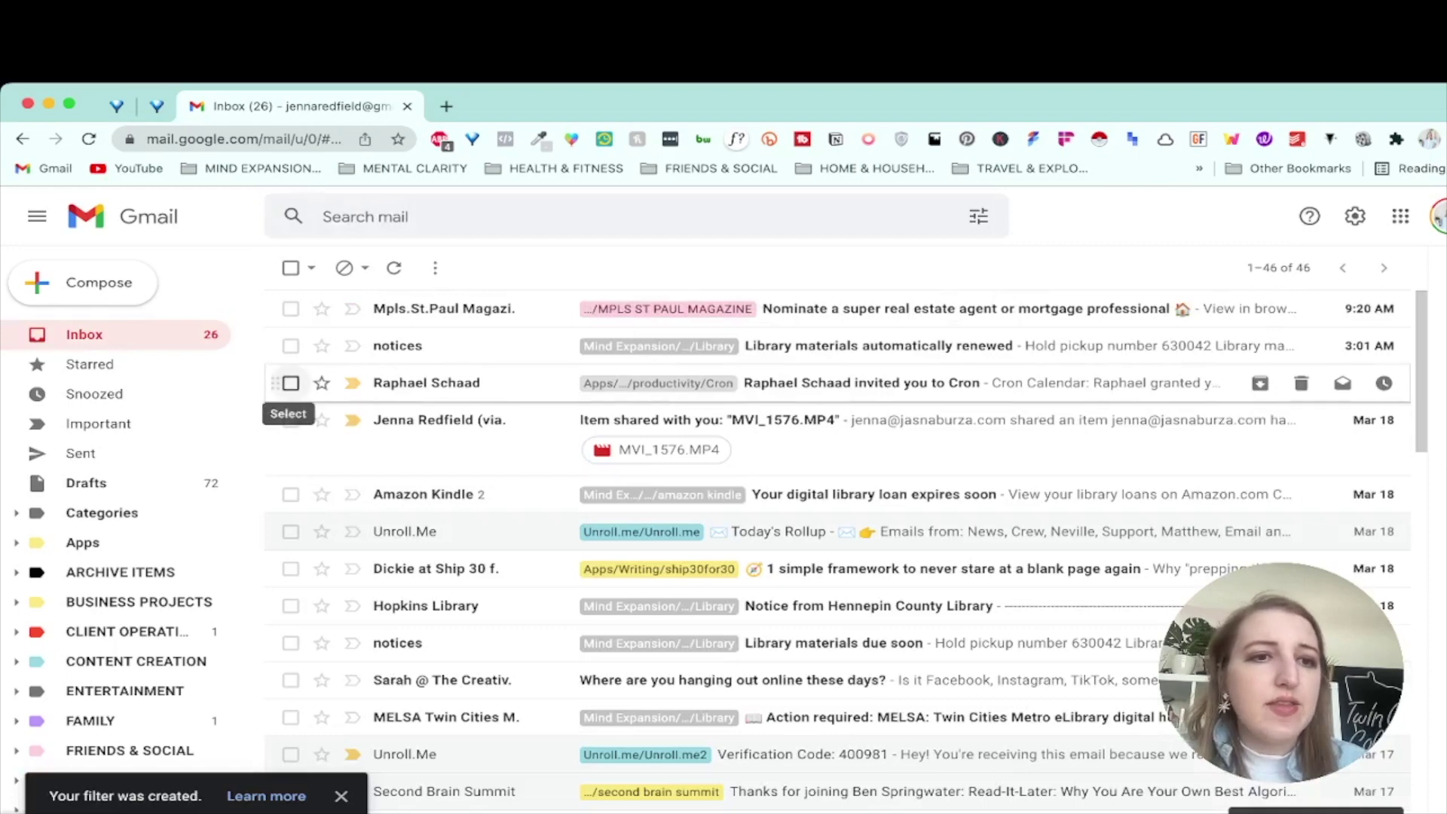
- Set the Apps label's color to yellow for the label and all its sublabels
{"action": "scroll", "coordinate": [214, 540], "scroll_direction": "down", "scroll_amount": 2}
{"action": "left_click", "coordinate": [215, 450]}
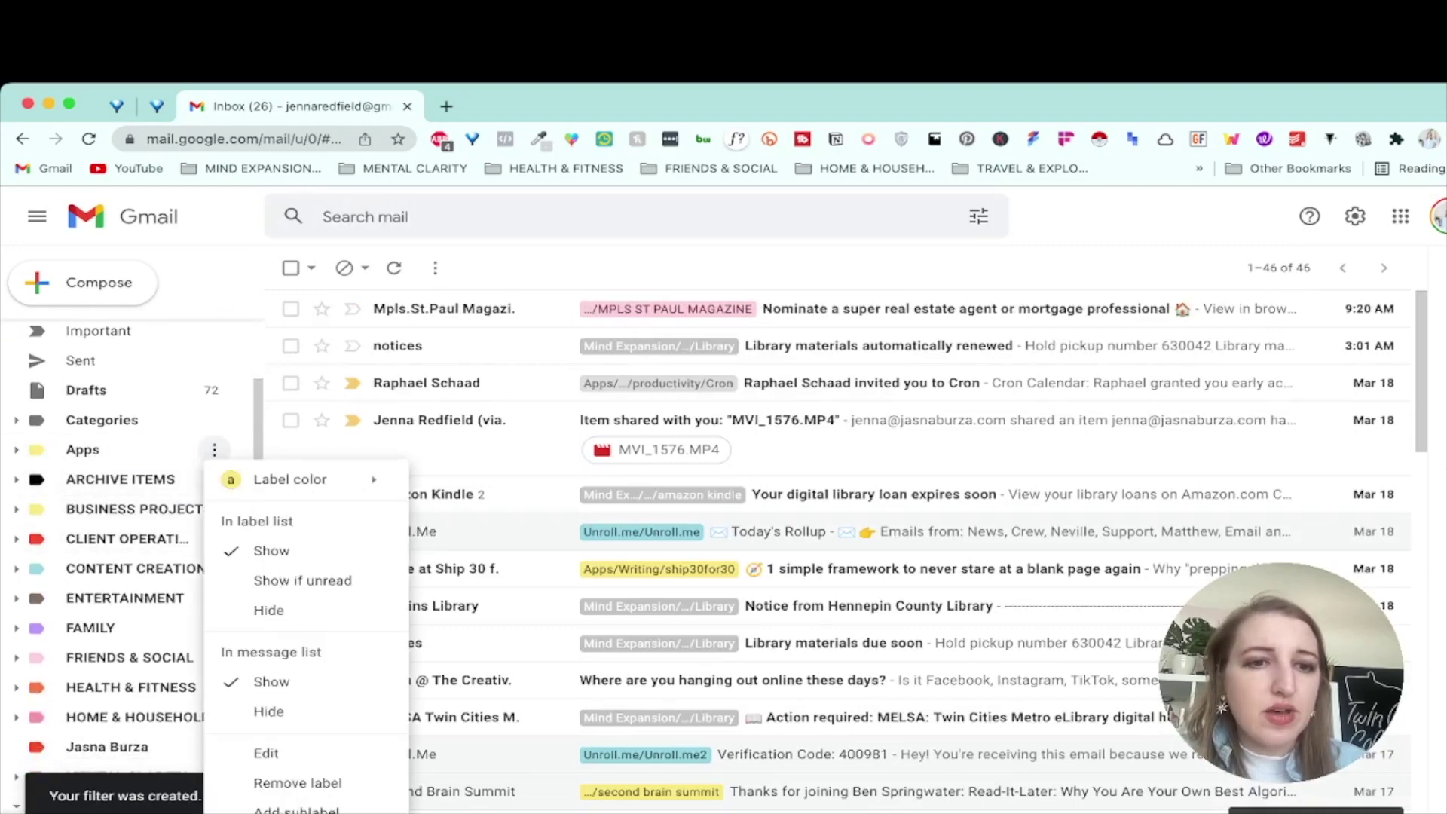
{"action": "mouse_move", "coordinate": [301, 480]}
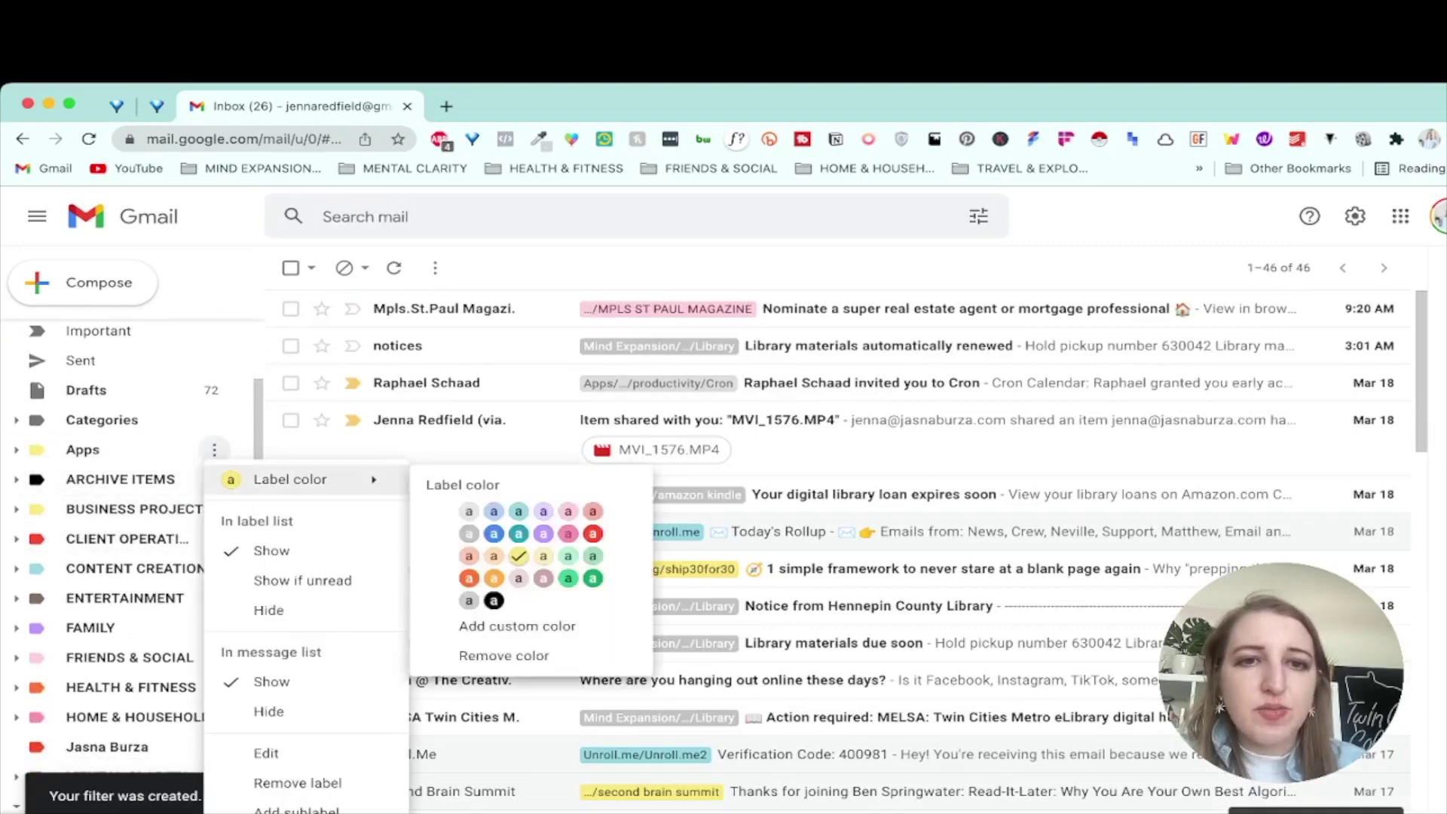
{"action": "left_click", "coordinate": [519, 557]}
{"action": "left_click", "coordinate": [515, 527]}
{"action": "left_click", "coordinate": [930, 578]}
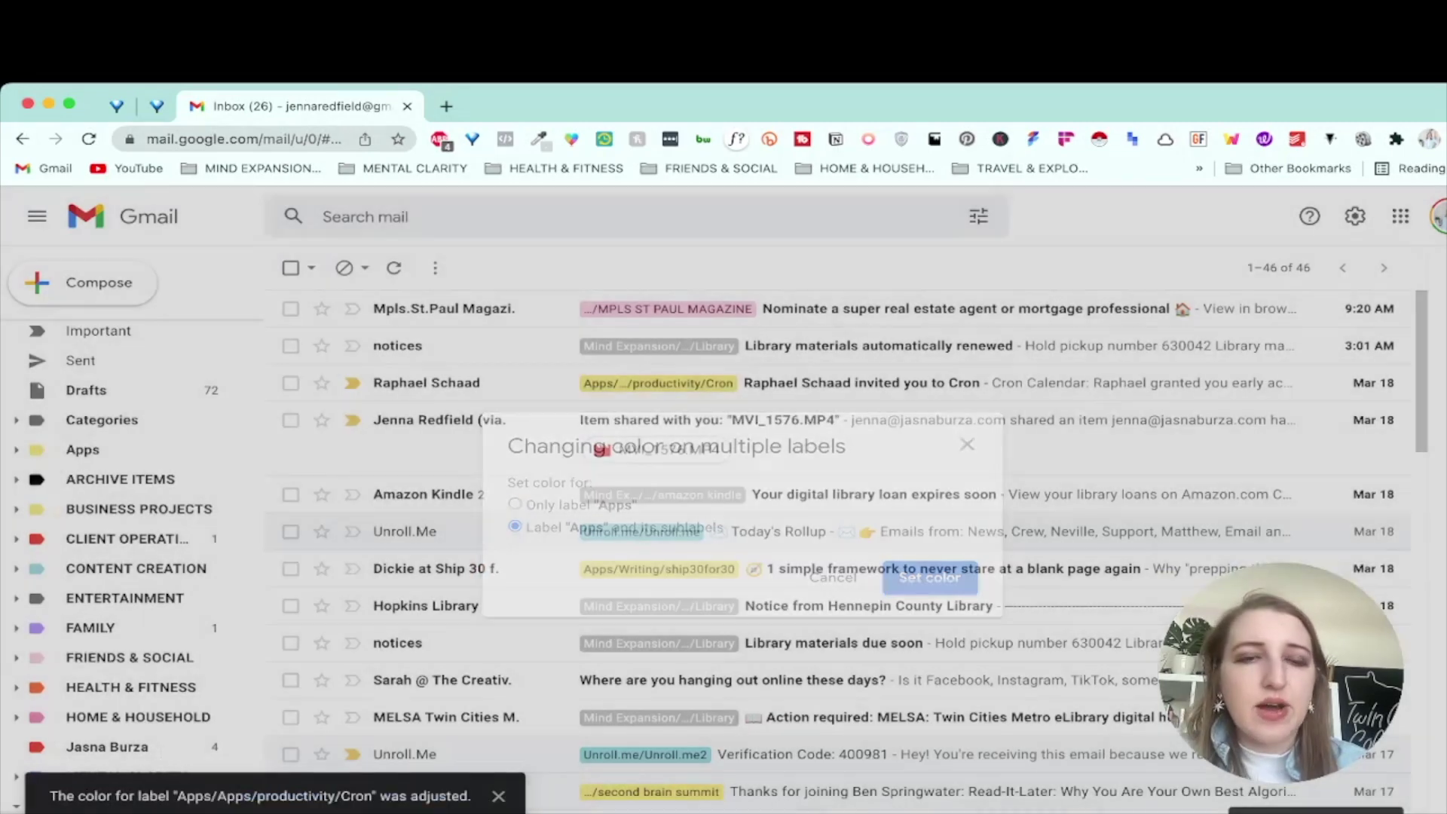
- Archive the Cron invitation email, view it under the Cron label in Apps/Apps/productivity, and return to the inbox
{"action": "left_click", "coordinate": [290, 383]}
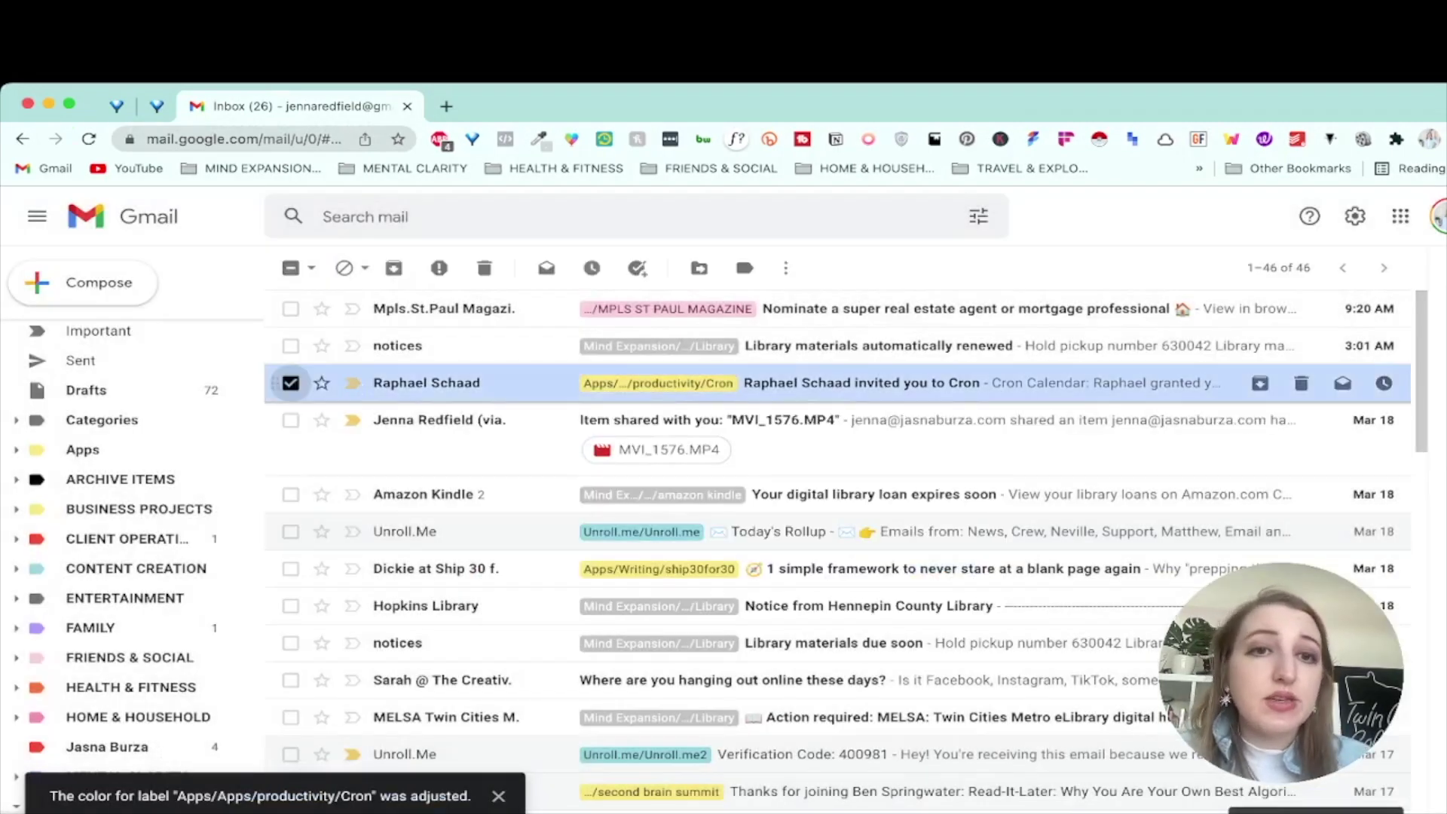
{"action": "left_click", "coordinate": [393, 268]}
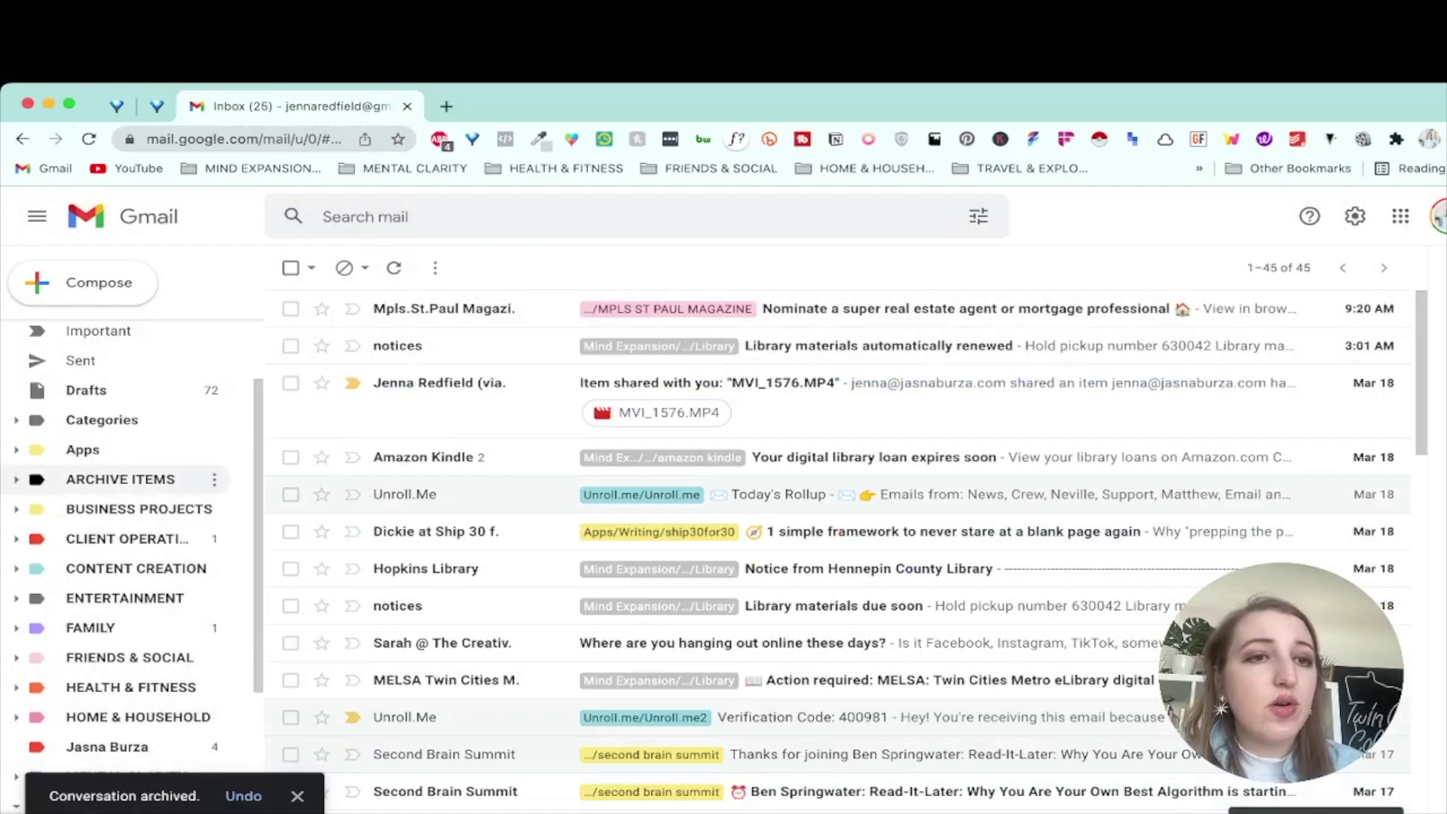
{"action": "left_click", "coordinate": [16, 449]}
{"action": "scroll", "coordinate": [227, 453], "scroll_direction": "down", "scroll_amount": 5}
{"action": "scroll", "coordinate": [226, 452], "scroll_direction": "up", "scroll_amount": 6}
{"action": "scroll", "coordinate": [226, 453], "scroll_direction": "down", "scroll_amount": 4}
{"action": "scroll", "coordinate": [136, 573], "scroll_direction": "down", "scroll_amount": 1}
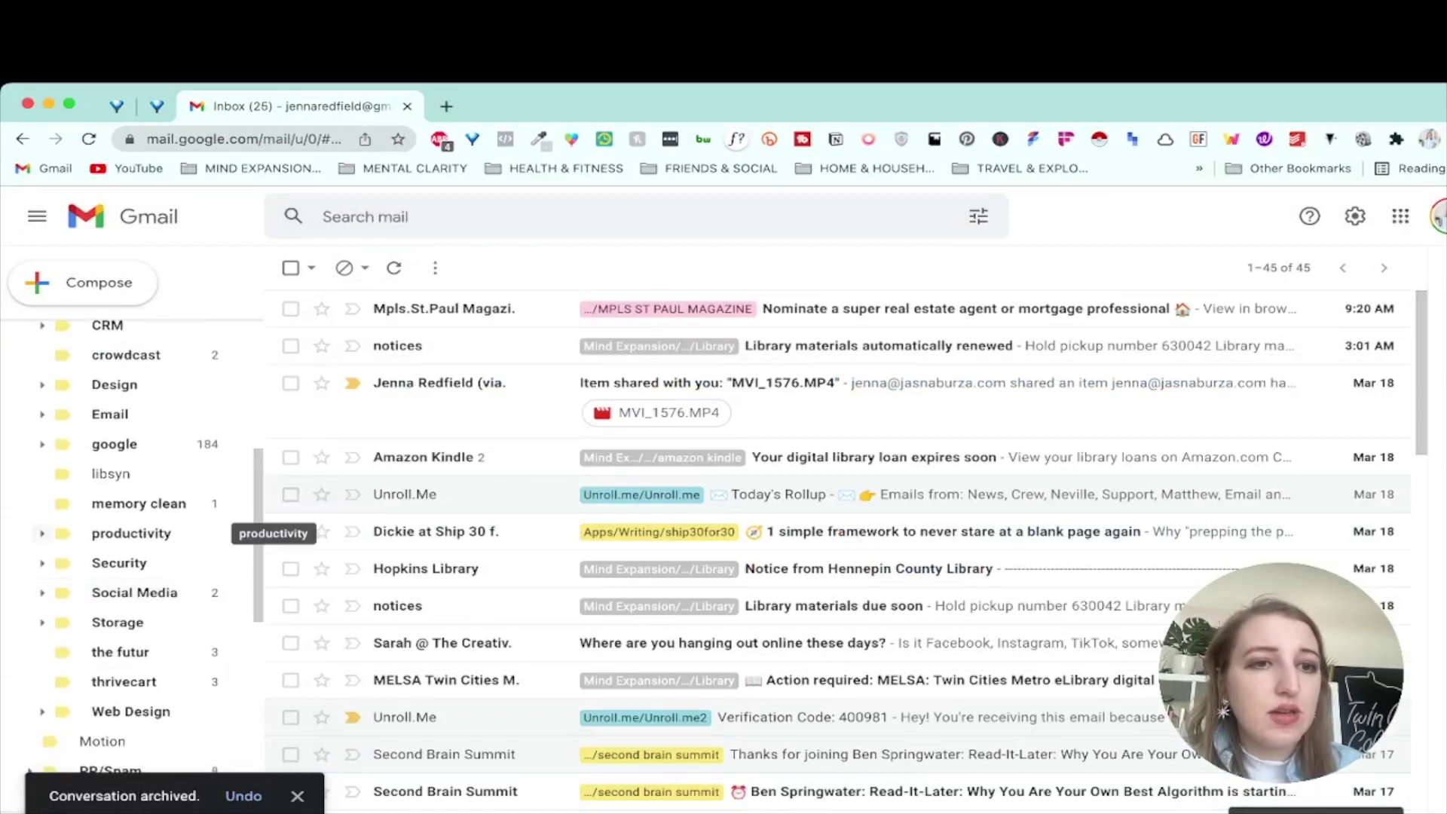
{"action": "left_click", "coordinate": [42, 534]}
{"action": "scroll", "coordinate": [136, 534], "scroll_direction": "down", "scroll_amount": 2}
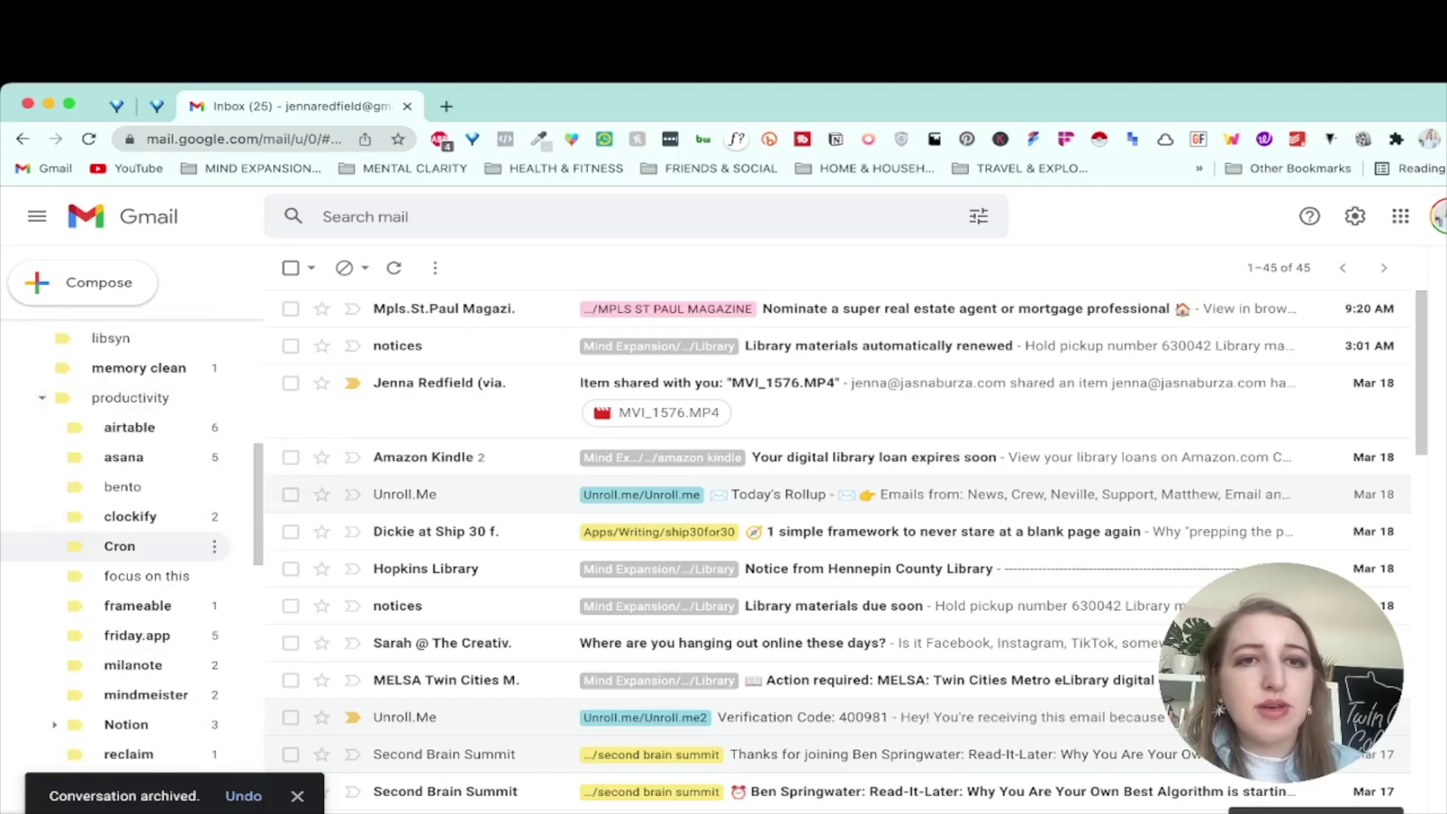
{"action": "left_click", "coordinate": [188, 544]}
{"action": "scroll", "coordinate": [189, 424], "scroll_direction": "up", "scroll_amount": 15}
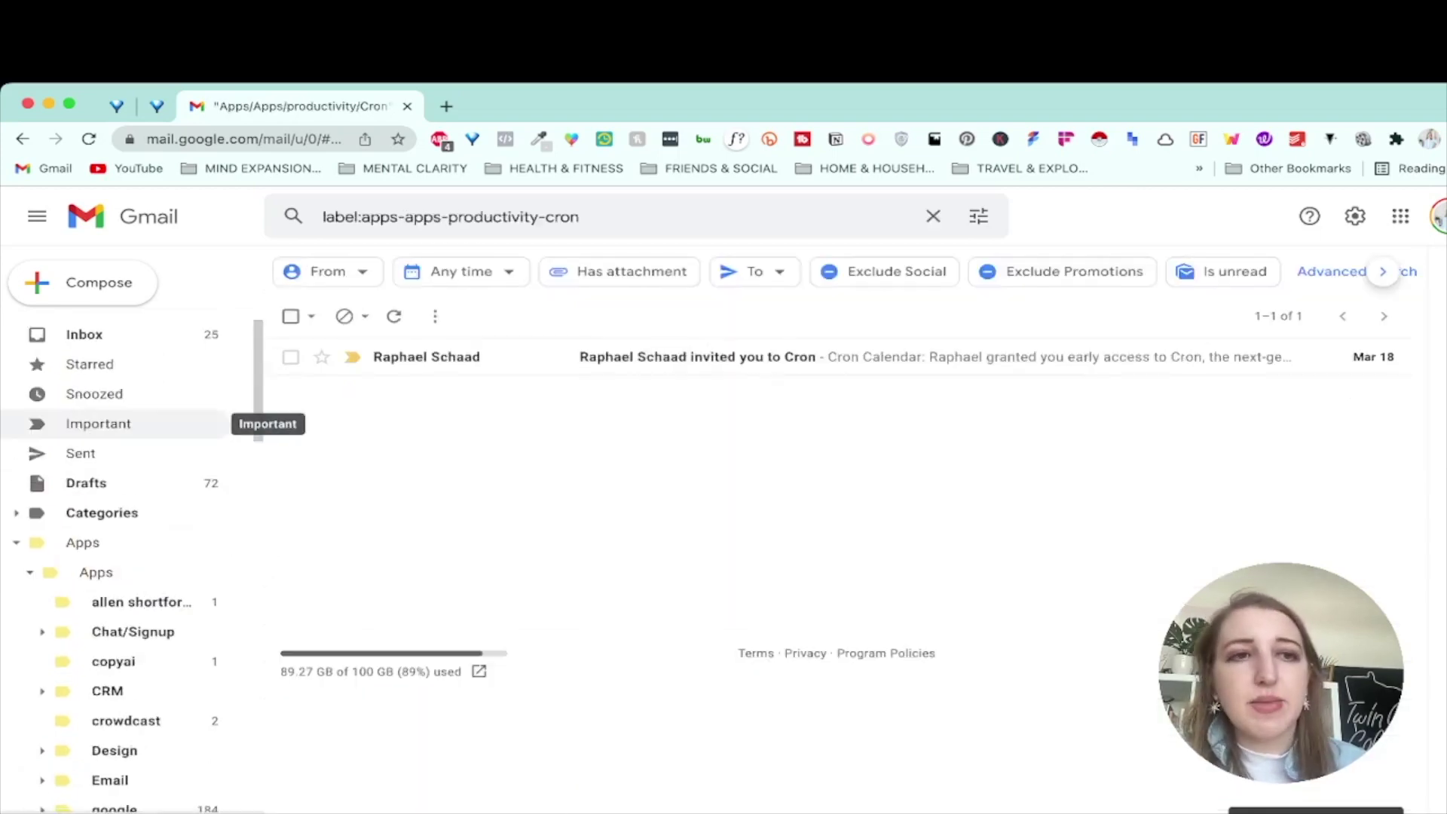
{"action": "left_click", "coordinate": [83, 334]}
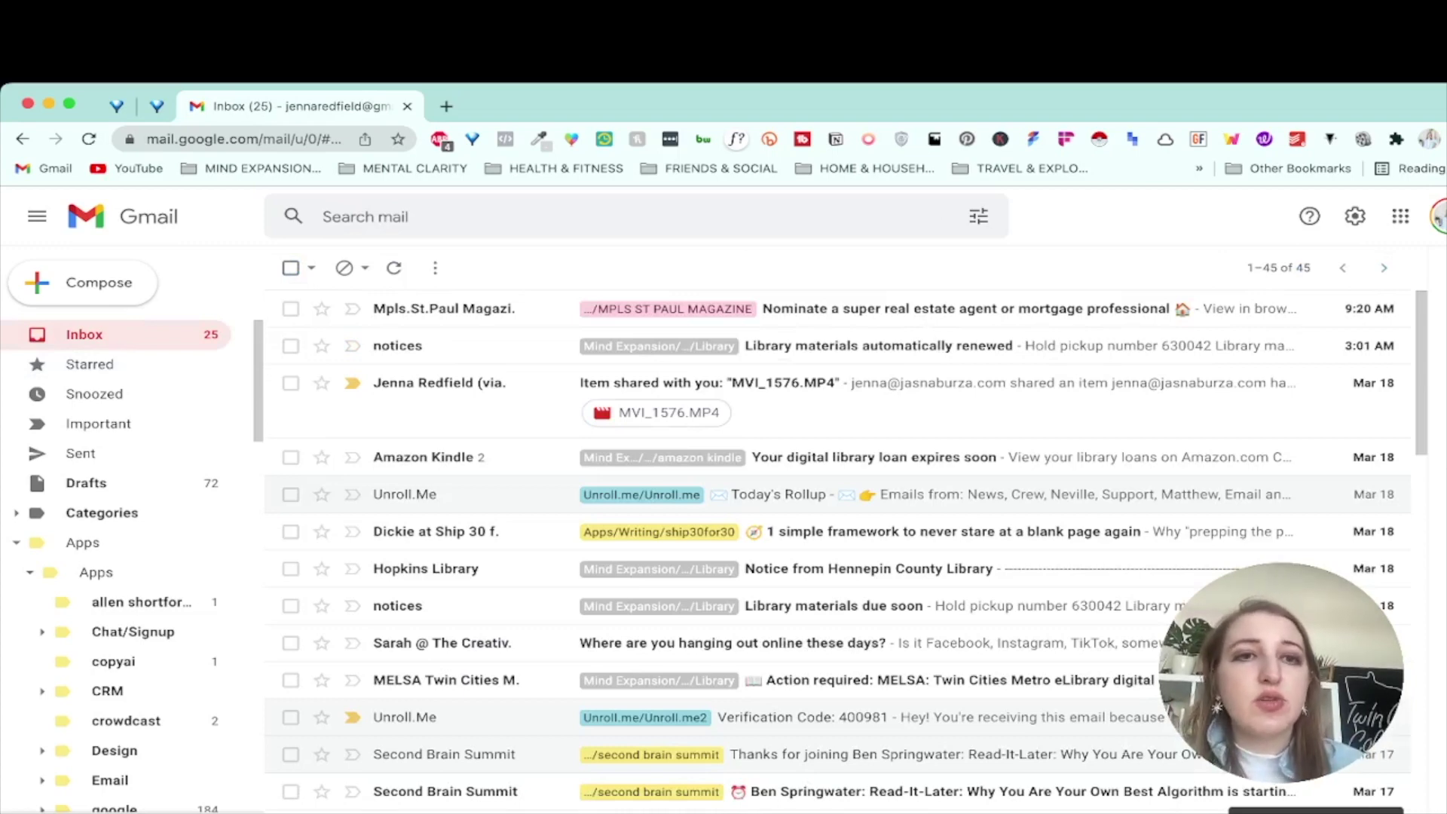
- Star the Mpls.St.Paul Magazine email and the shared MVI_1576.MP4 email, and remove both stars again
{"action": "left_click", "coordinate": [322, 308]}
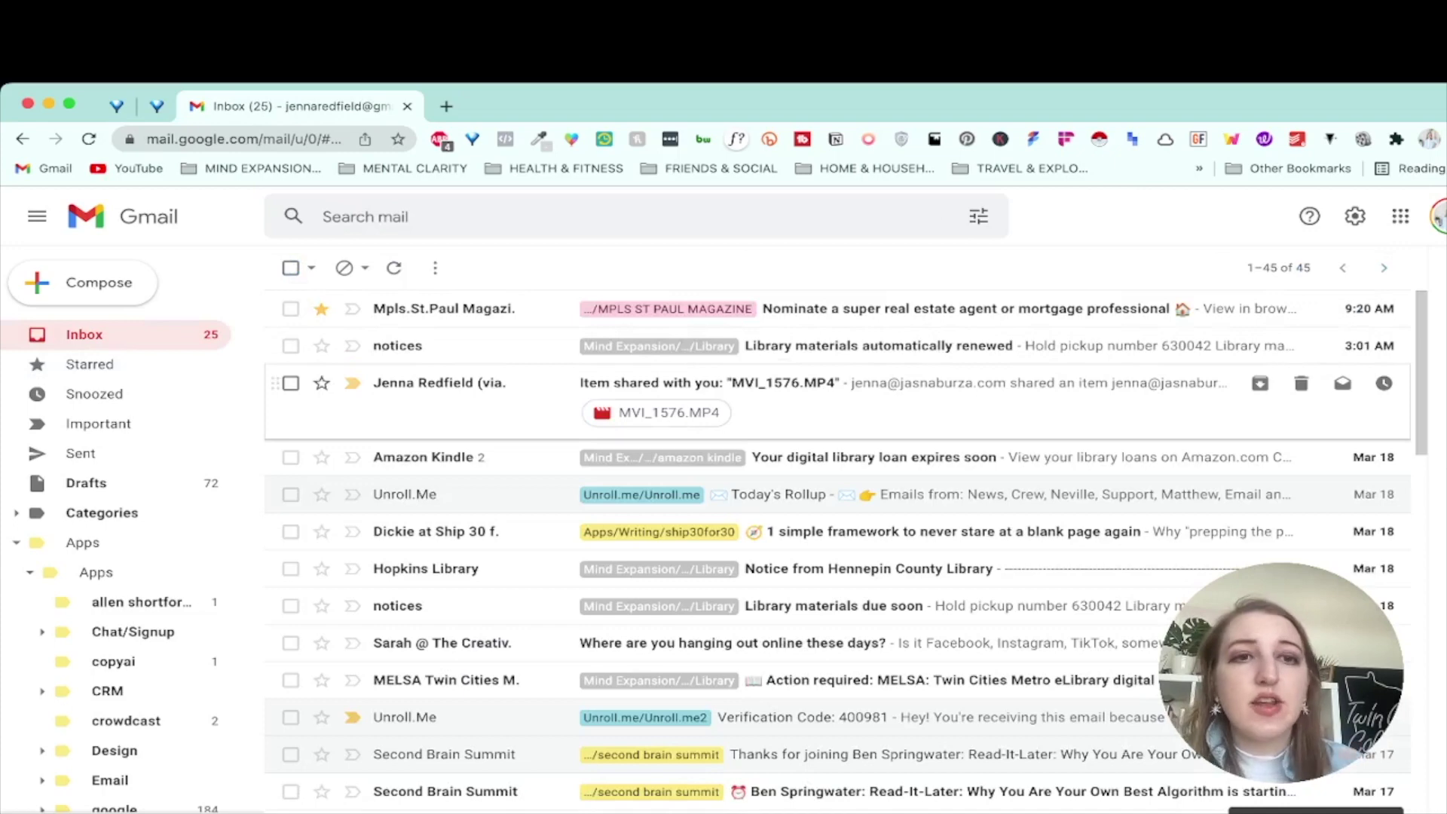
{"action": "left_click", "coordinate": [322, 383]}
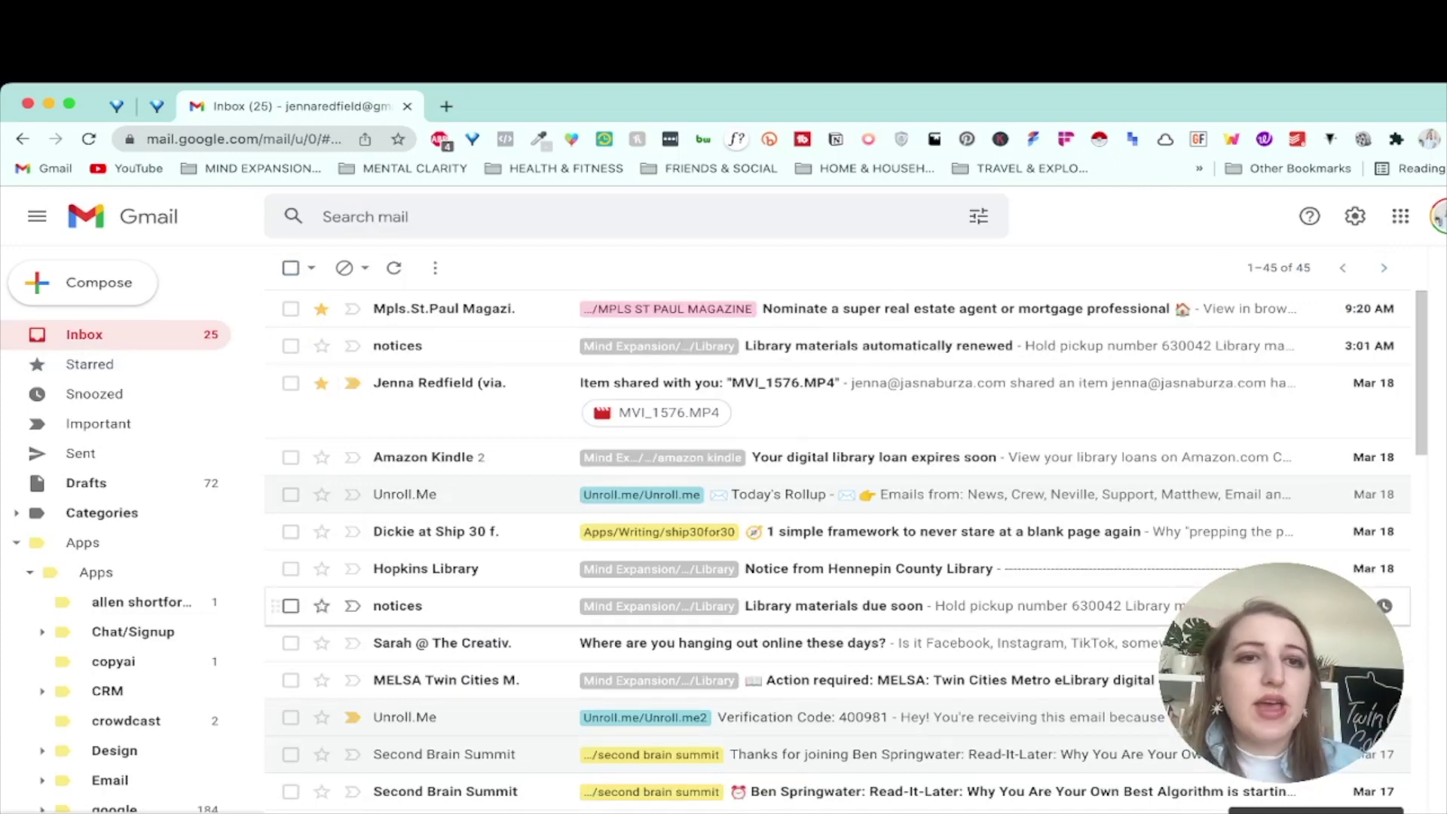
{"action": "left_click", "coordinate": [322, 383]}
{"action": "left_click", "coordinate": [322, 308]}
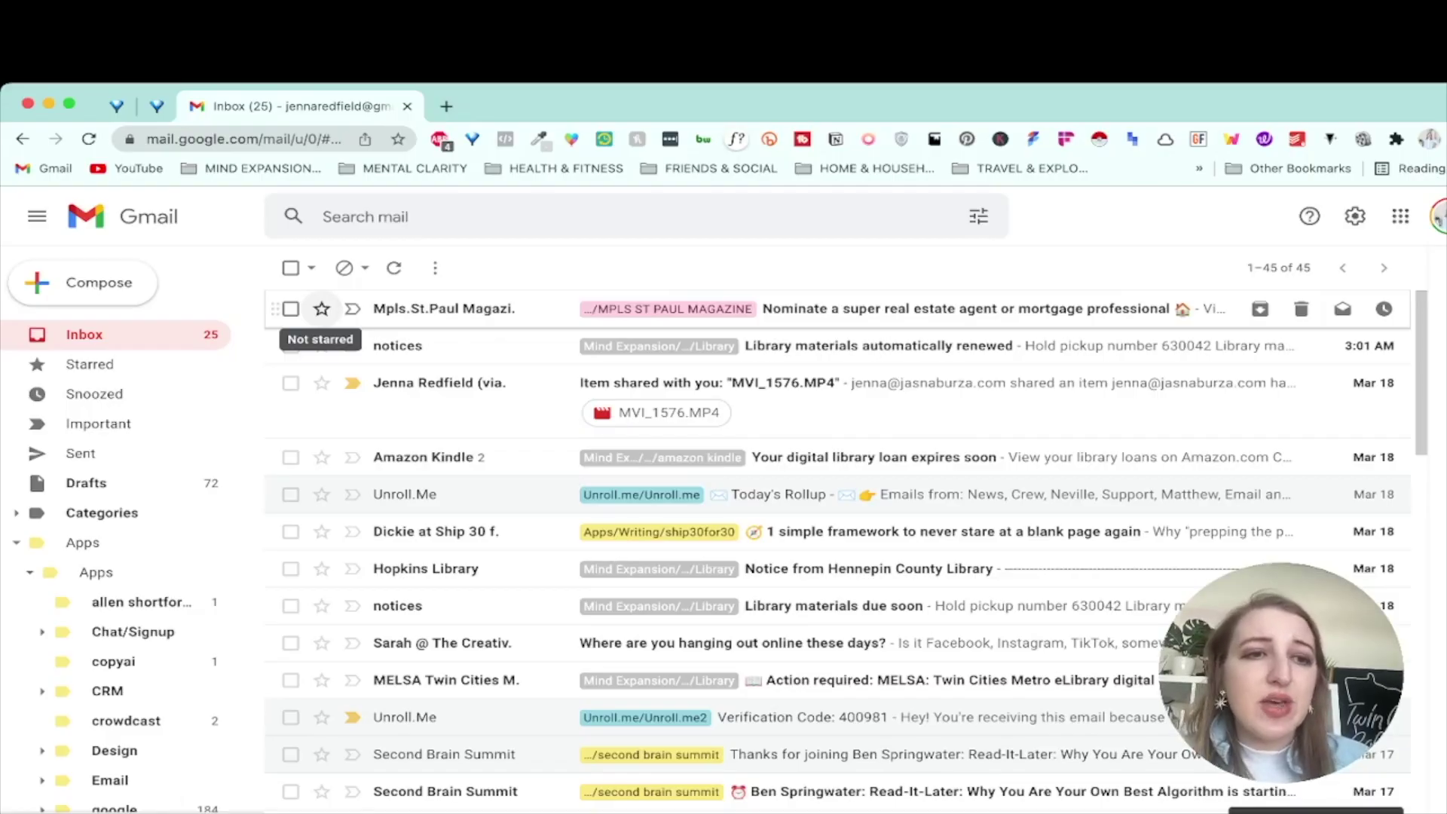
- Collapse the Apps label and search the mail for "library"
{"action": "left_click", "coordinate": [15, 543]}
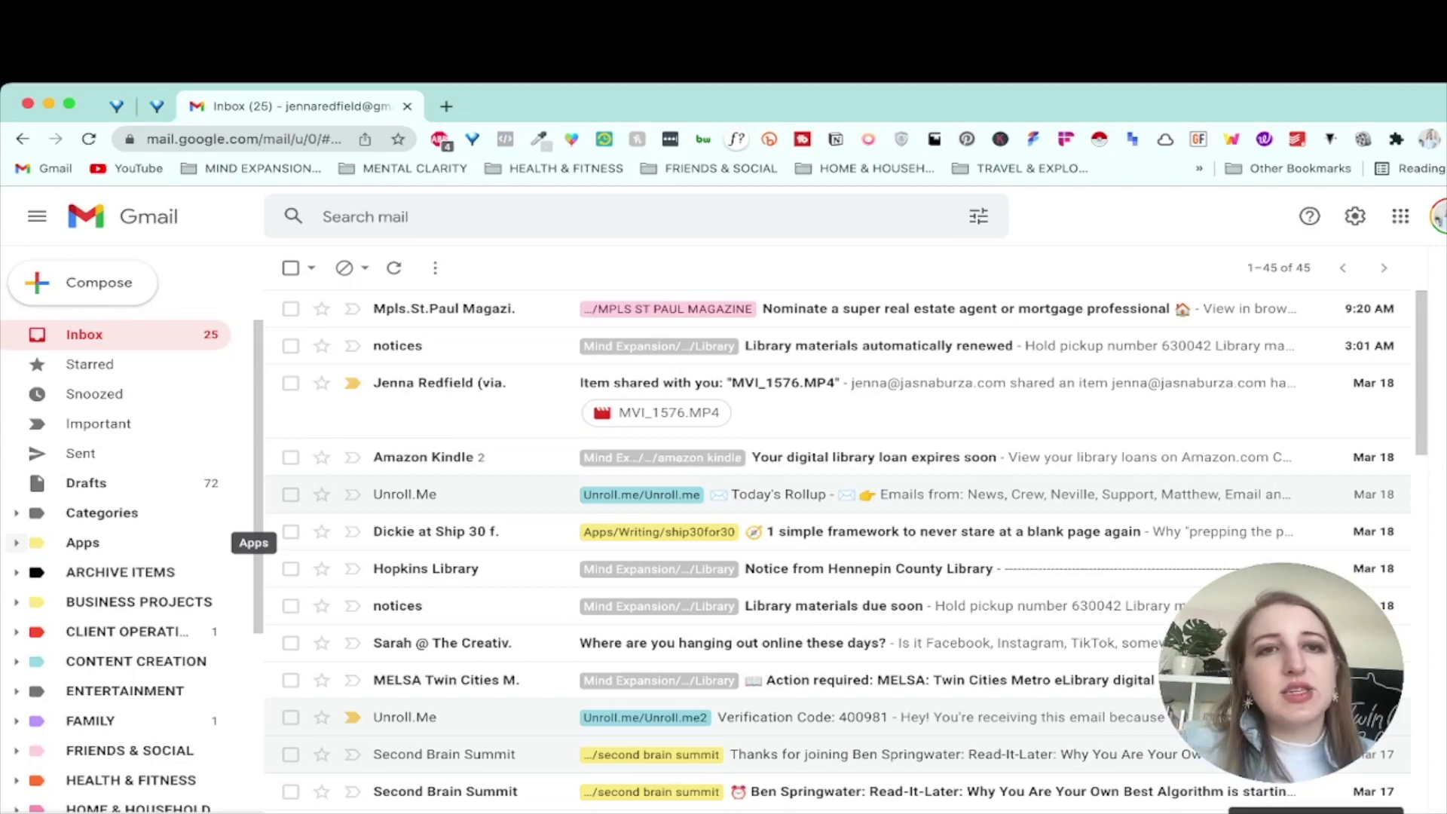
{"action": "key", "text": "/"}
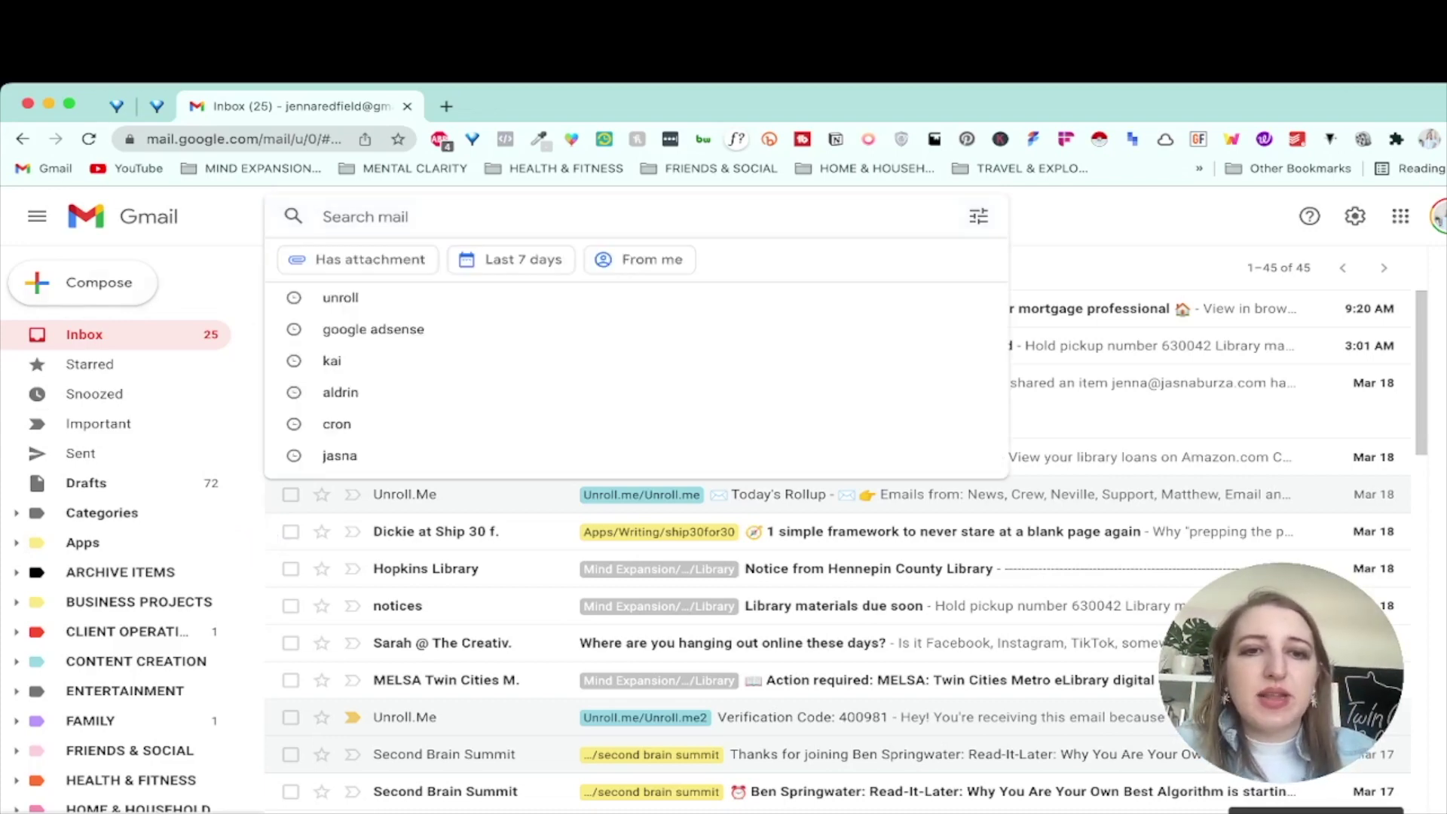
{"action": "type", "text": "library"}
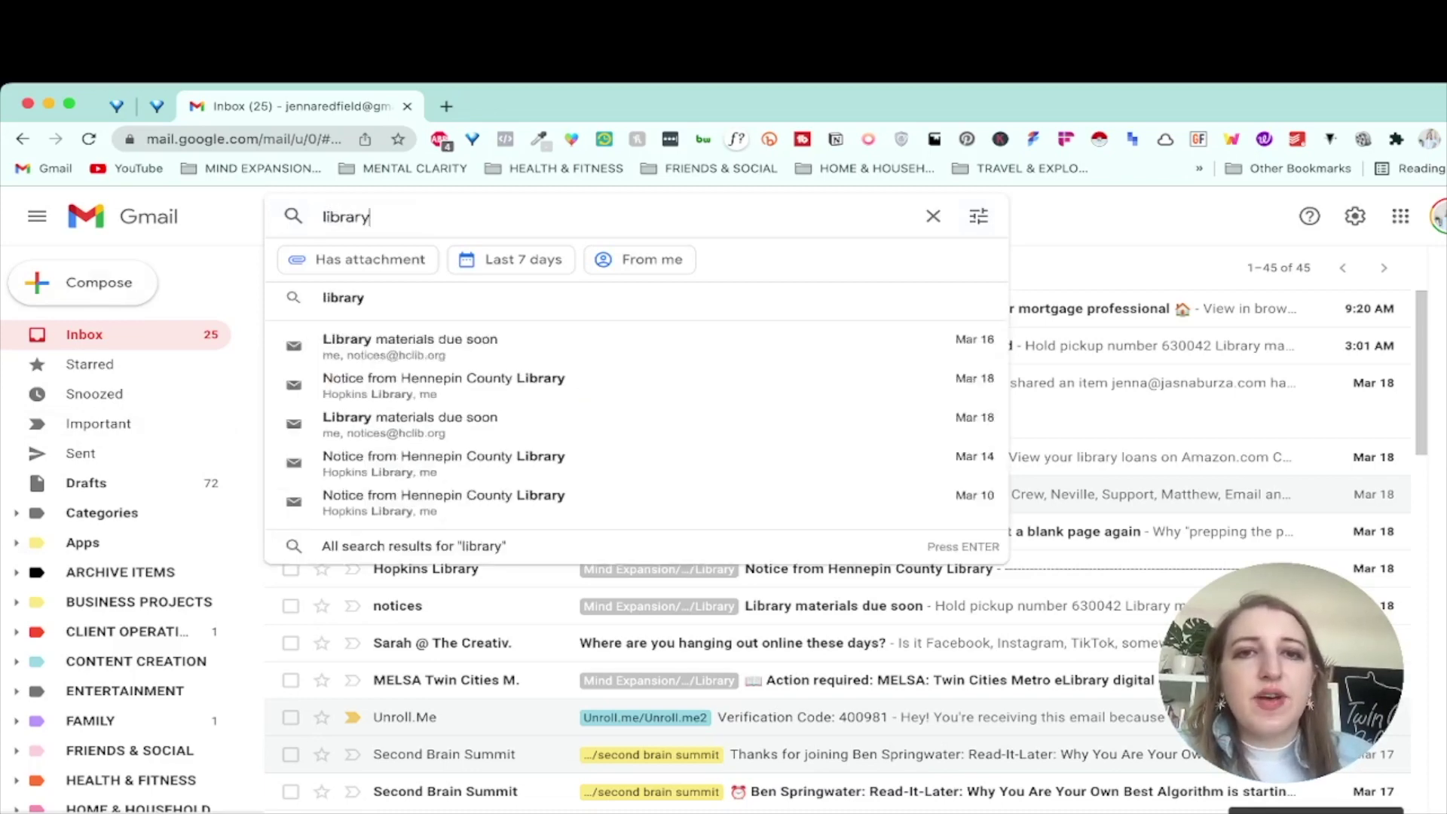
{"action": "key", "text": "Return"}
- Archive the five search results still in the inbox: two library notices, Amazon Kindle, Hopkins Library and MELSA Twin Cities, and return to the inbox
{"action": "left_click", "coordinate": [290, 543]}
{"action": "left_click", "coordinate": [291, 580]}
{"action": "left_click", "coordinate": [291, 617]}
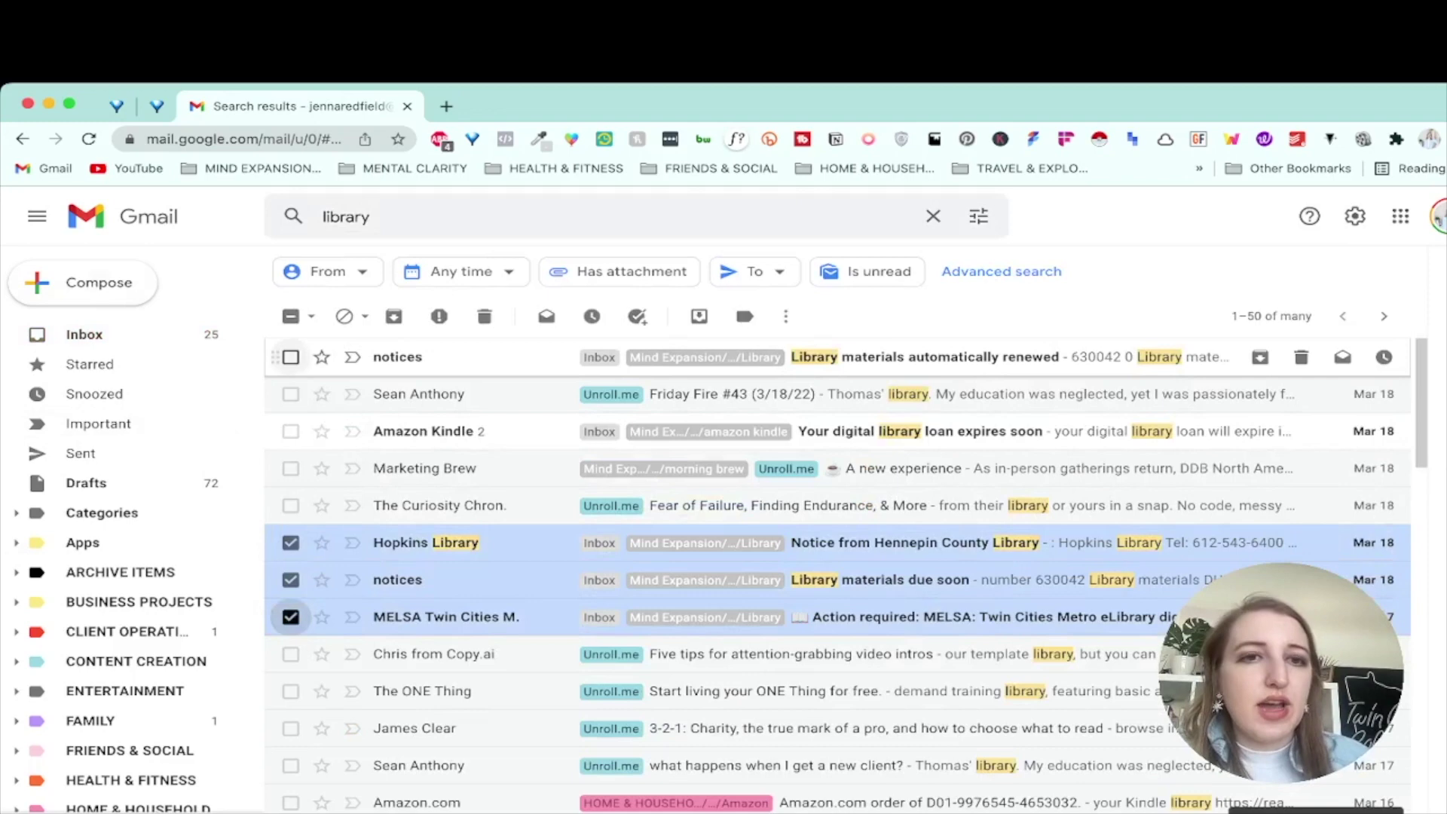
{"action": "left_click", "coordinate": [291, 357]}
{"action": "left_click", "coordinate": [290, 432]}
{"action": "left_click", "coordinate": [394, 316]}
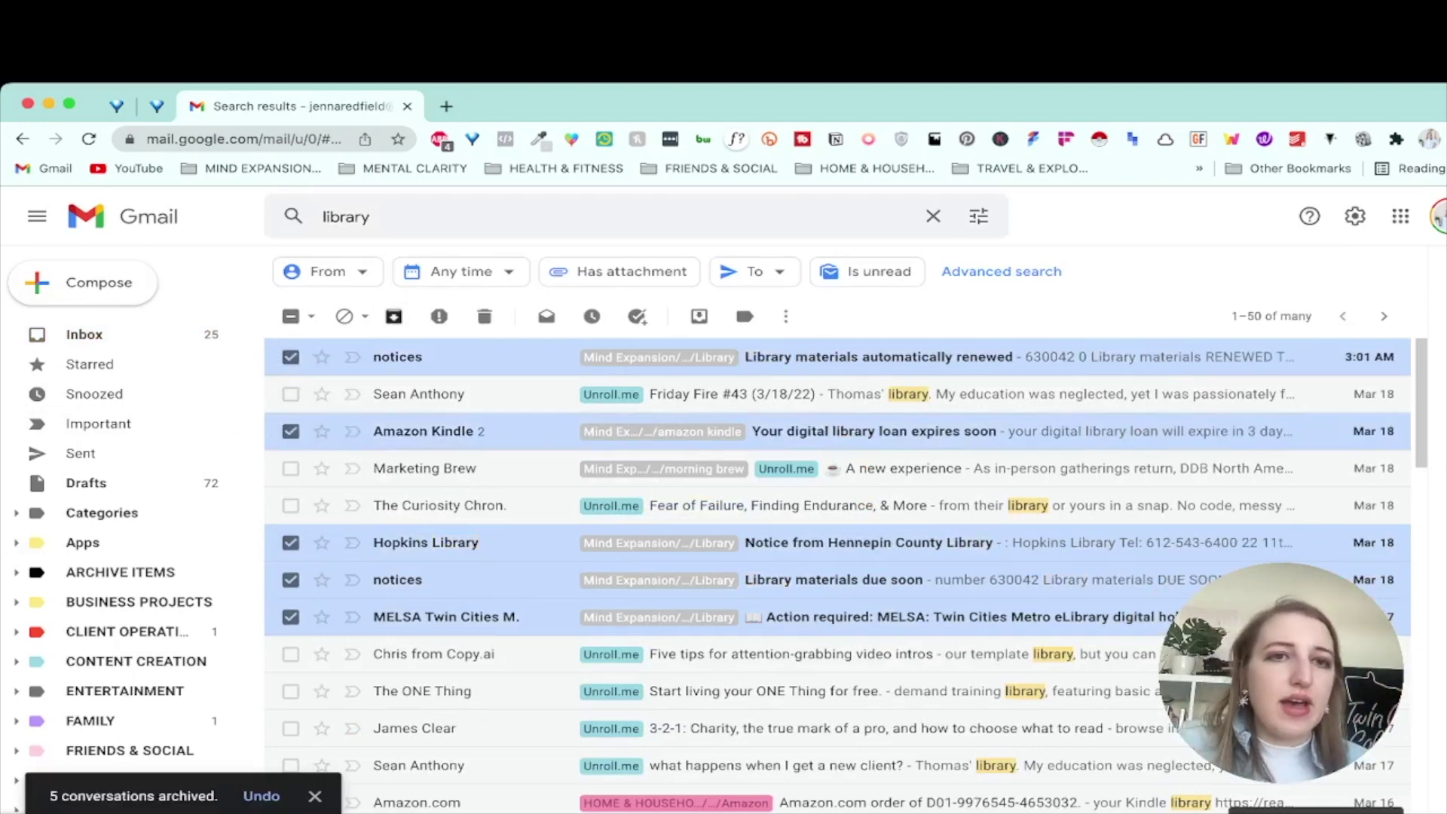
{"action": "left_click", "coordinate": [83, 334]}
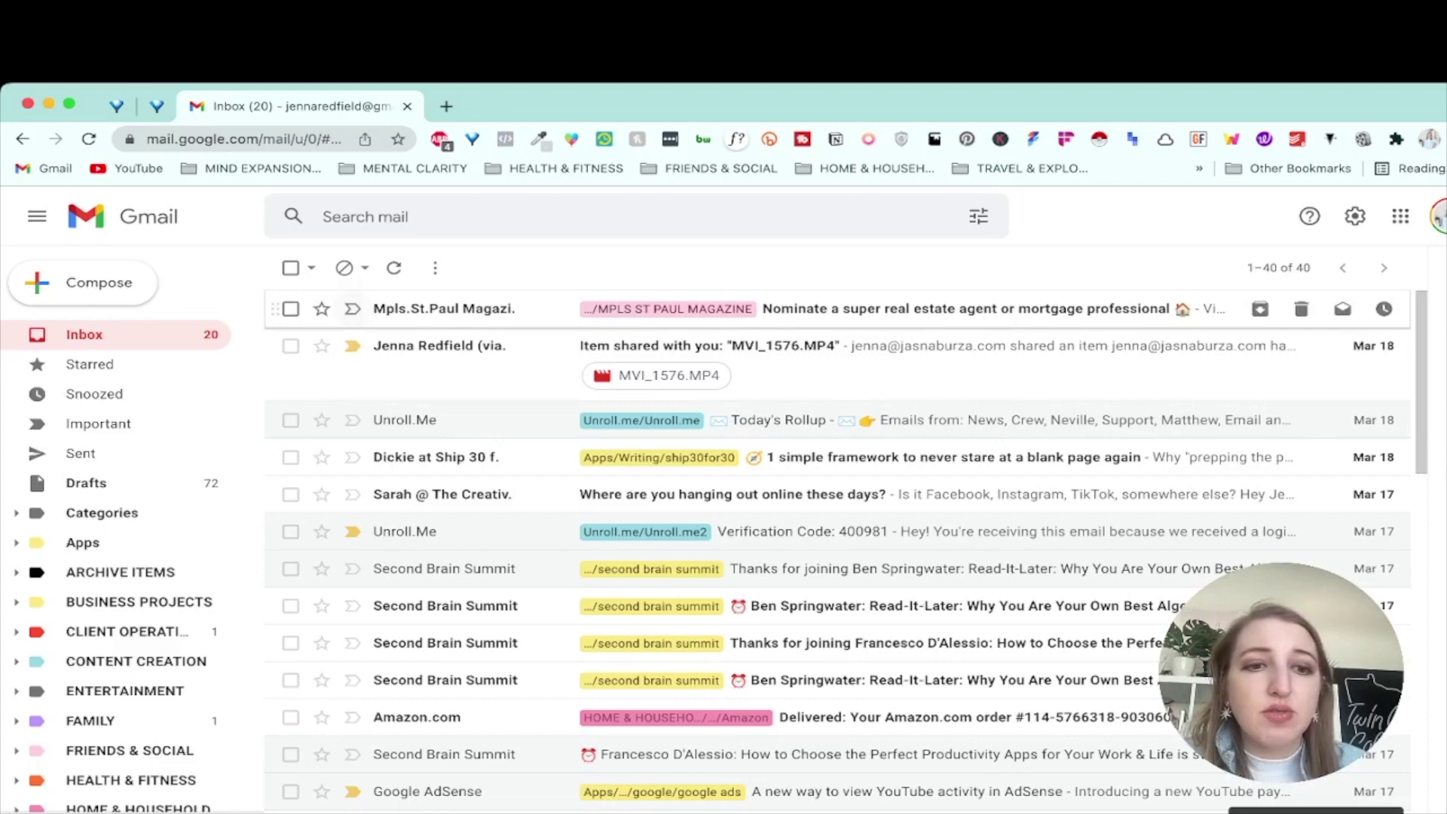
- Mark the Mpls.St.Paul Magazine email as important and set it back to not important
{"action": "left_click", "coordinate": [352, 308]}
{"action": "left_click", "coordinate": [352, 308]}
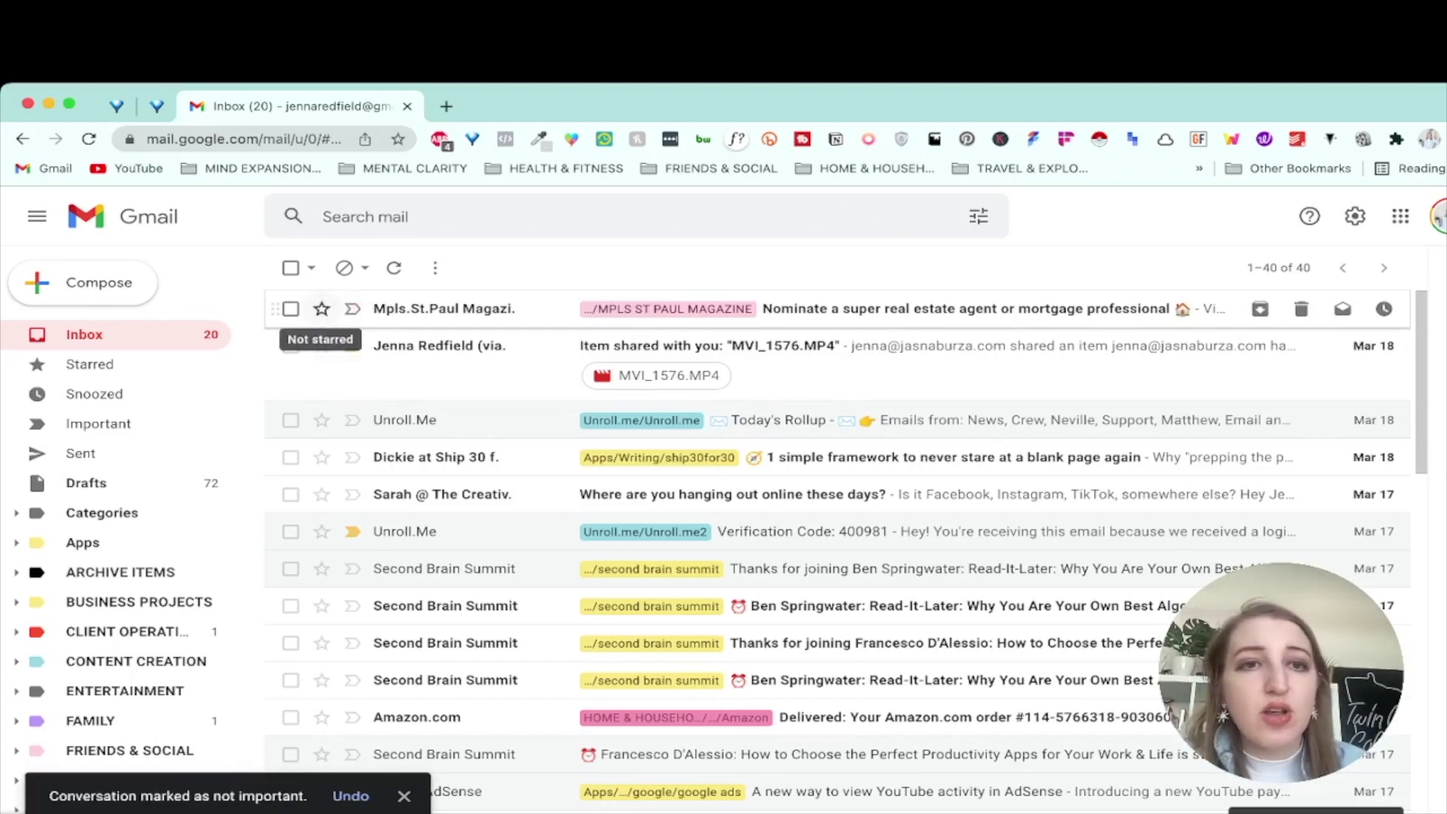